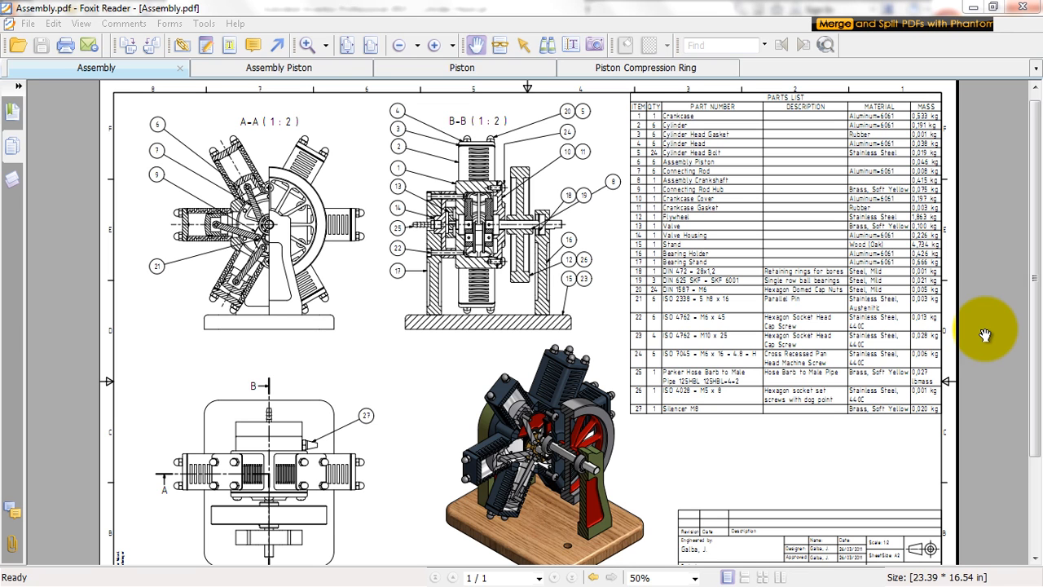
- Examine the Assembly Piston and Piston drawings, including the piston's section view and dimensions
click(310, 68)
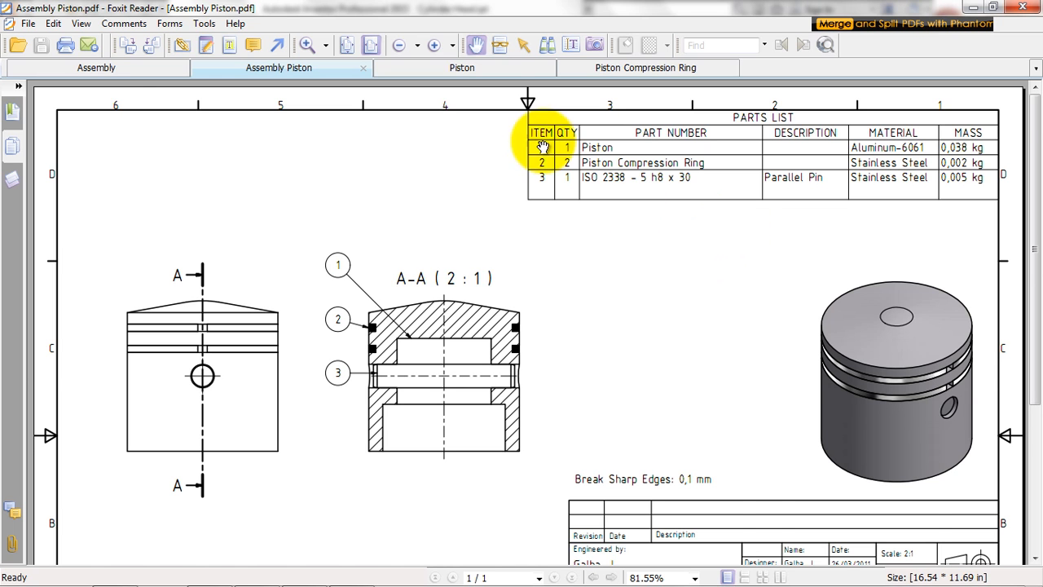
click(493, 70)
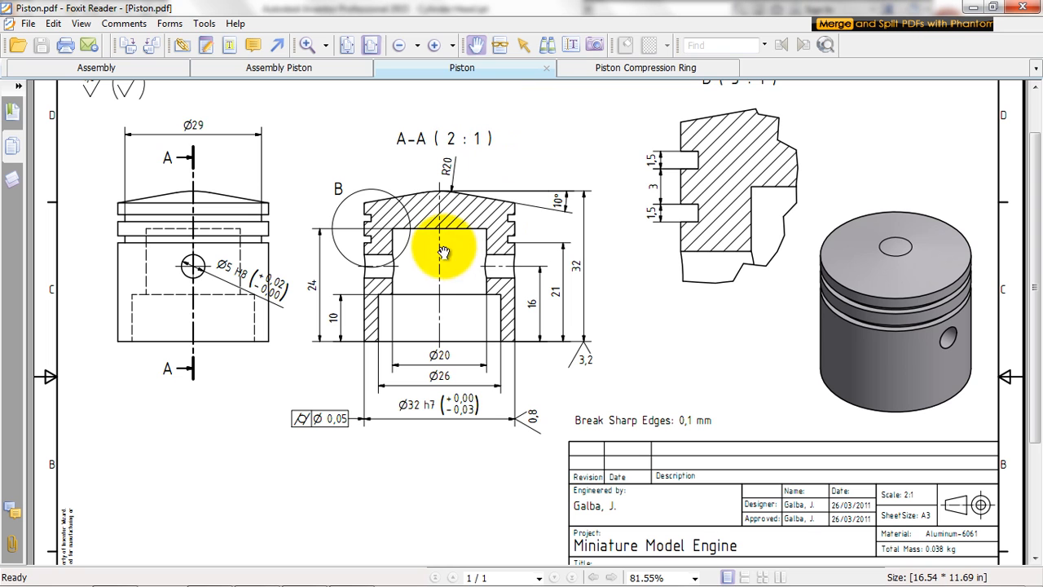
drag(443, 264, 444, 284)
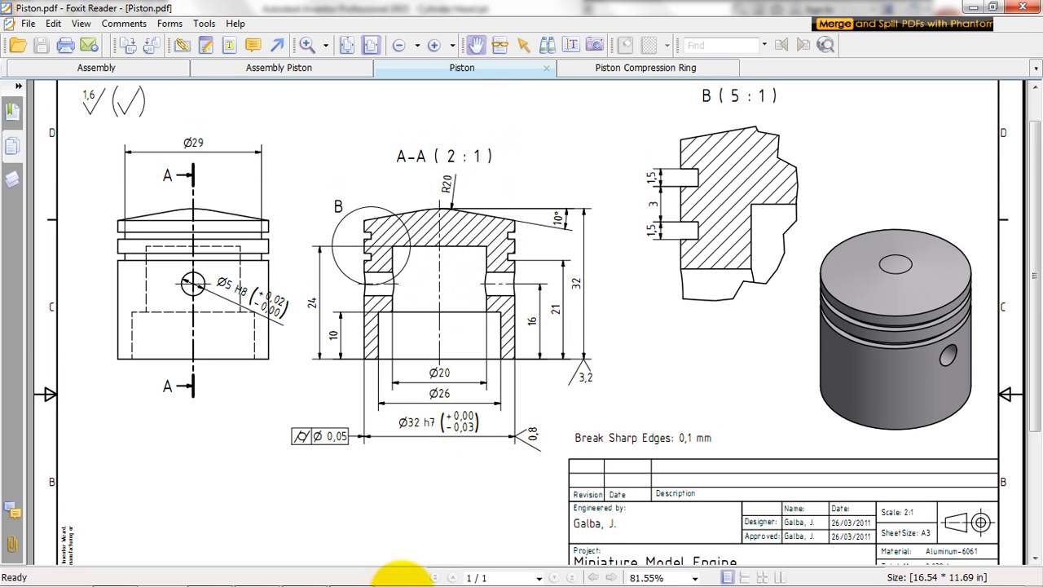
- Switch to Autodesk Inventor and create a new part from the metric Standard (mm).ipt template
click(306, 573)
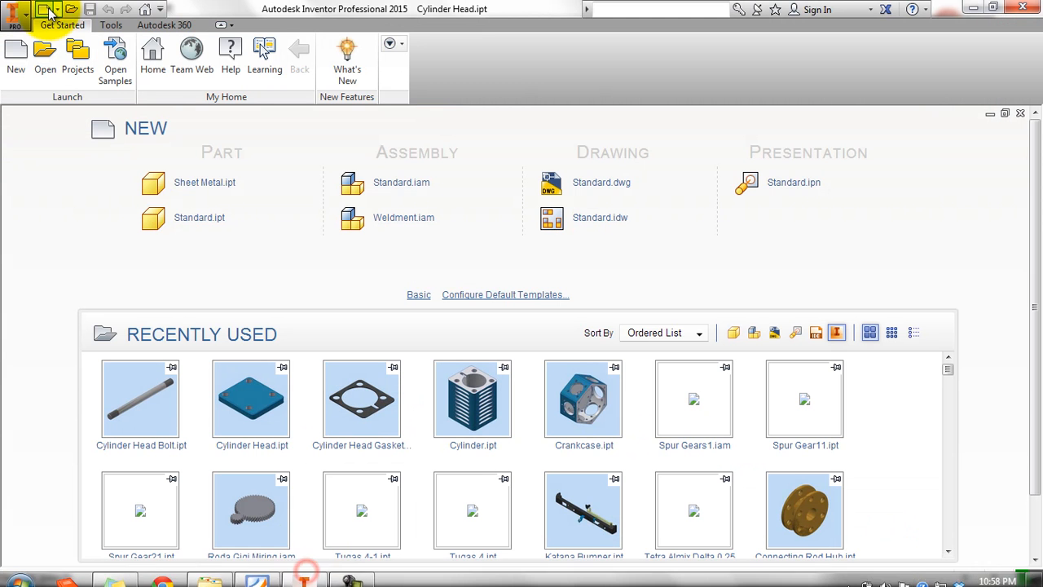
click(15, 54)
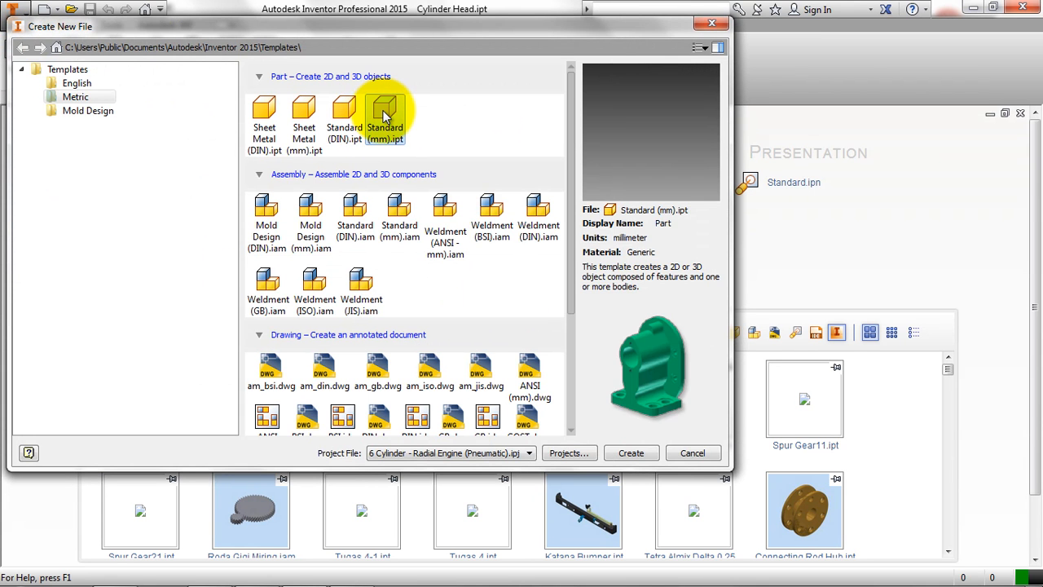
double_click(385, 114)
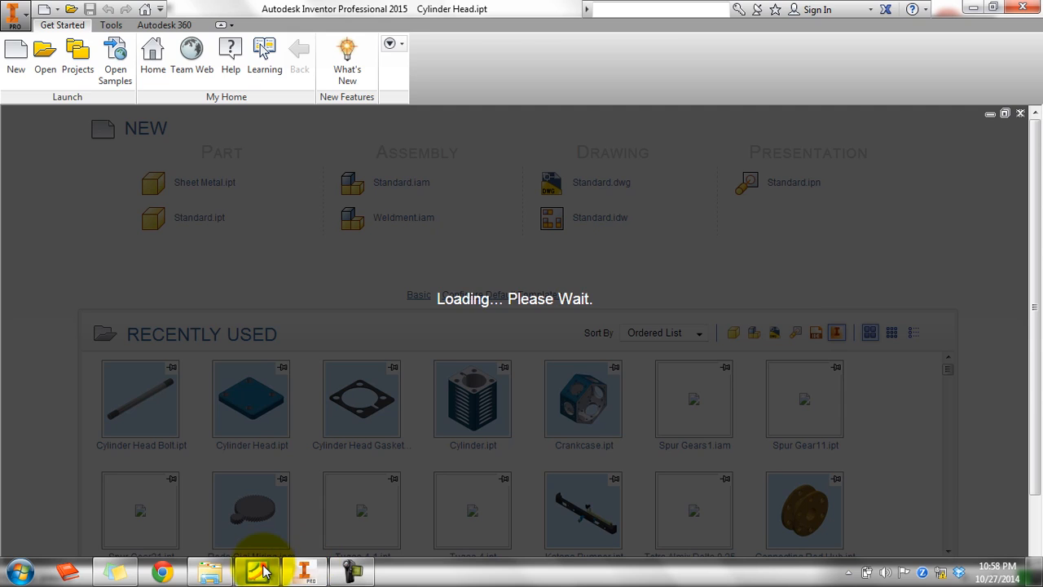
- Check the piston drawing in Foxit Reader, return to Inventor and start a 2D sketch on the YZ plane
click(259, 572)
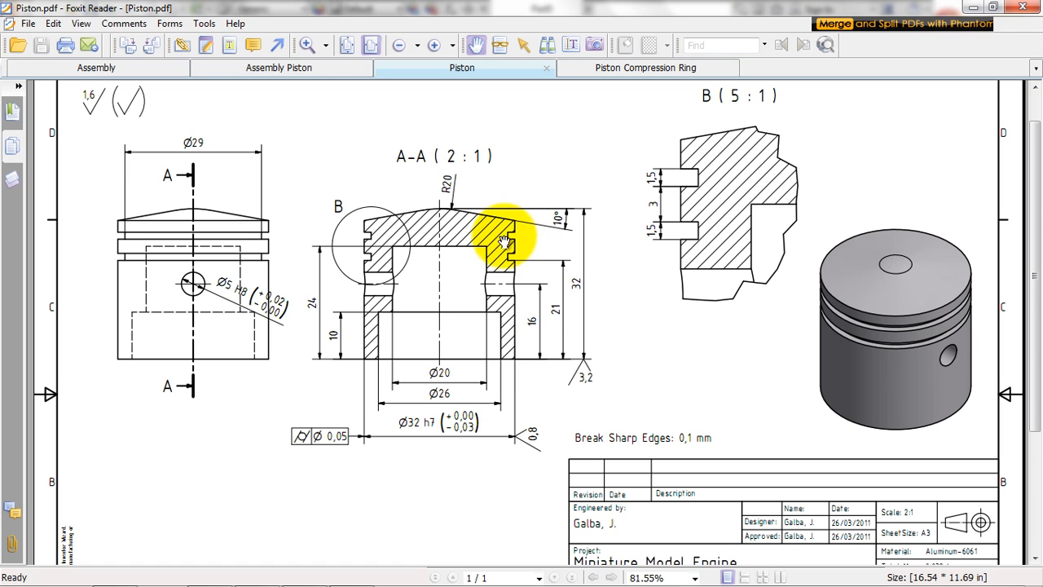
click(974, 7)
click(32, 65)
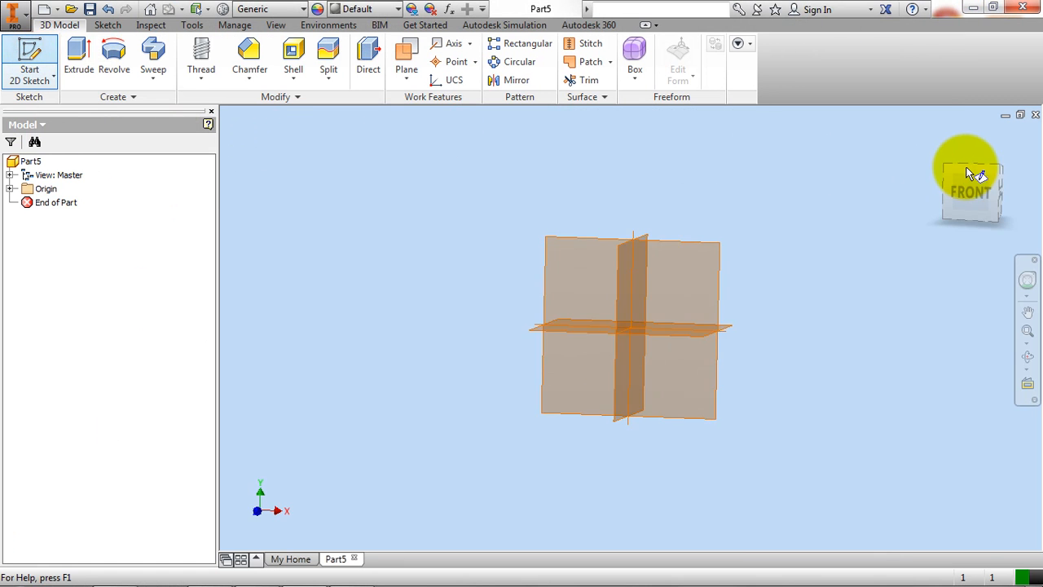
click(951, 146)
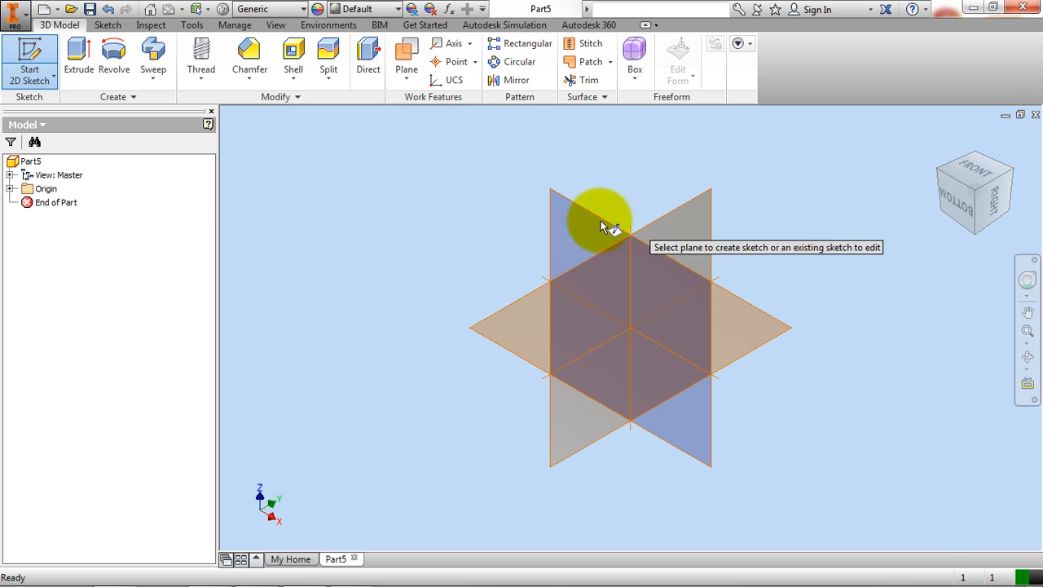
click(682, 206)
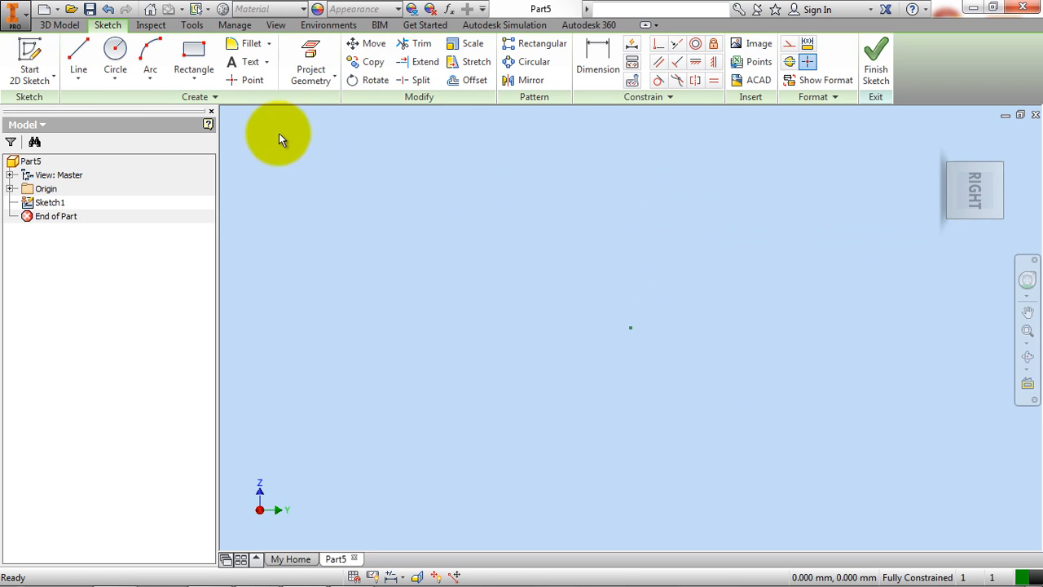
- Draw a horizontal base line about 16 mm long from the origin and a vertical outer edge about 13 mm high
click(92, 70)
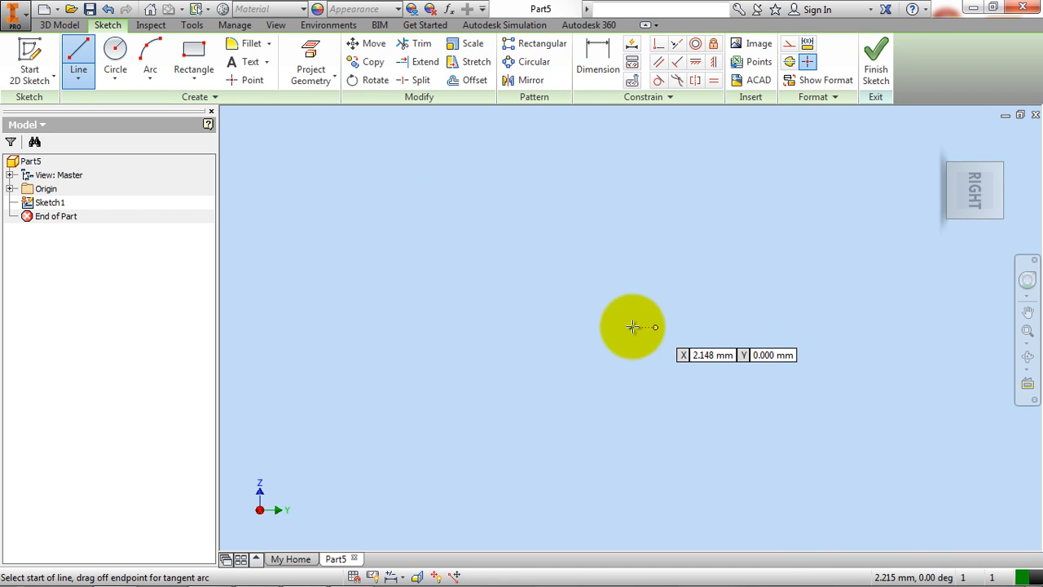
click(629, 326)
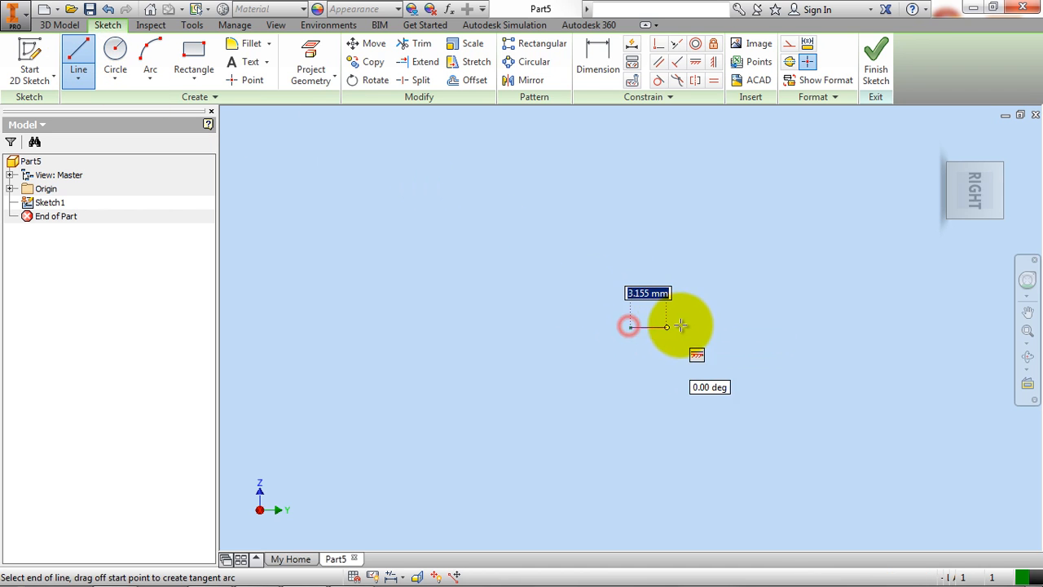
click(809, 327)
middle_drag(735, 335, 628, 443)
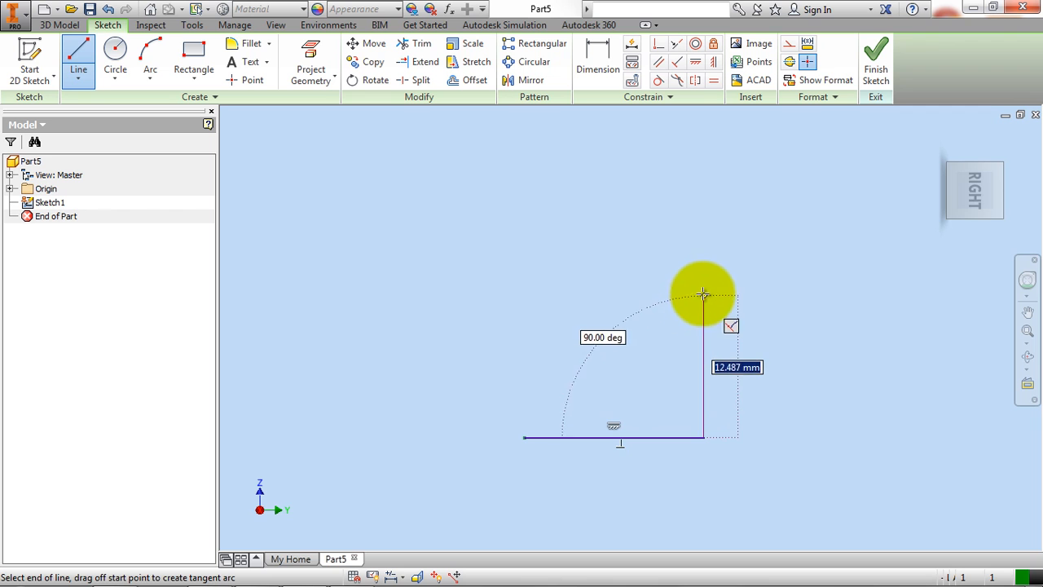
click(705, 293)
- Continue the line chain with two stacked rectangular ring grooves, each about 1.9 mm deep, cut inward from the outer edge
click(683, 288)
click(682, 269)
click(704, 269)
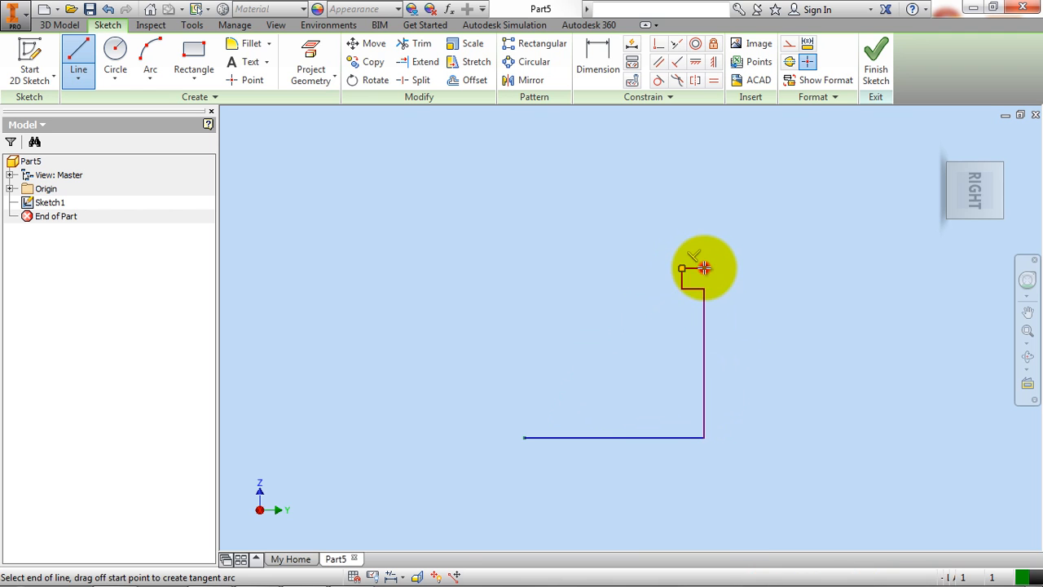
click(704, 241)
click(682, 241)
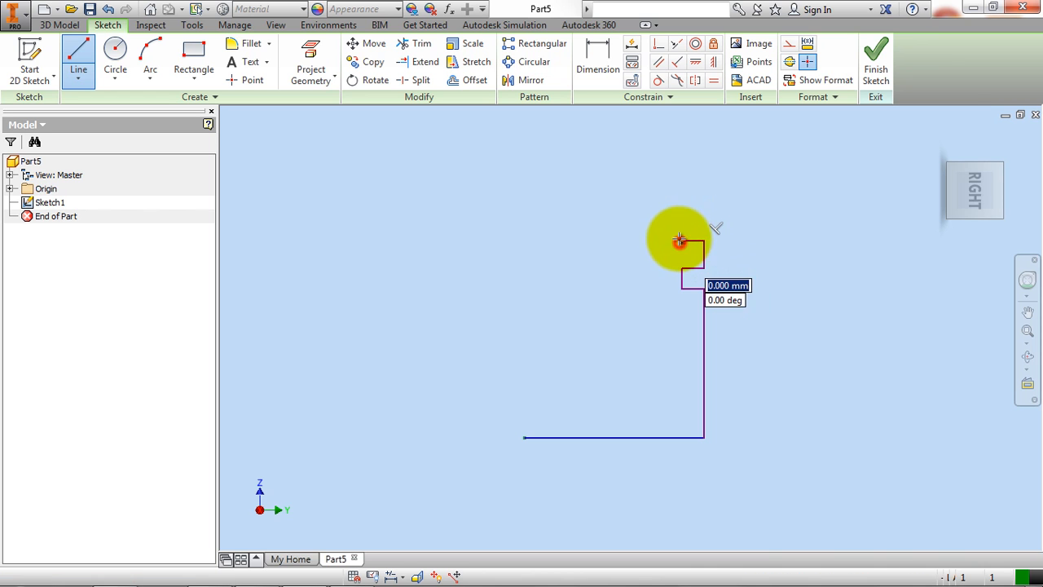
click(683, 217)
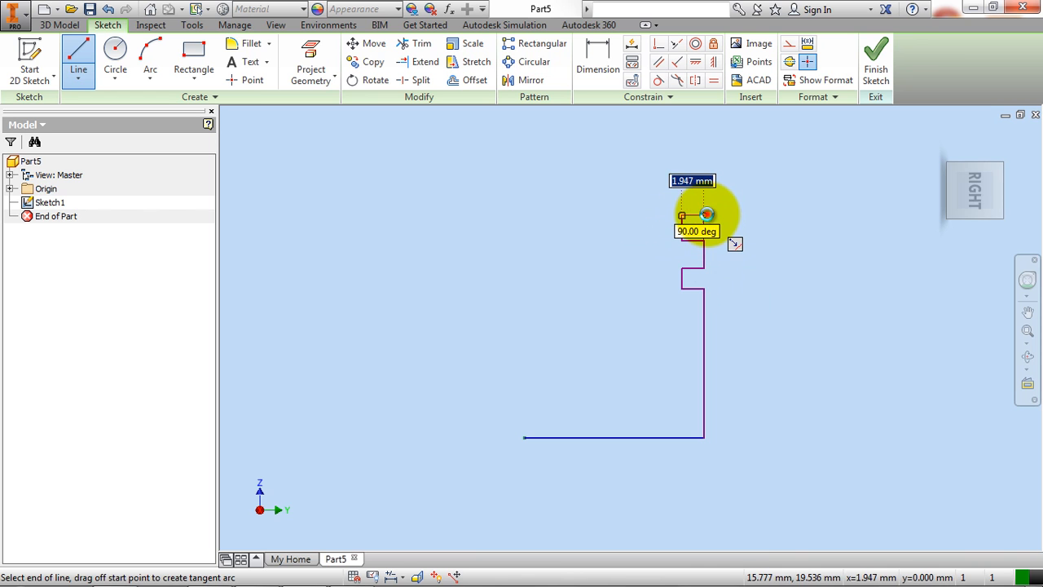
click(705, 215)
- Check the piston drawing, extend the outer edge above the grooves and add a line about 11 mm long sloping up toward the axis
click(260, 571)
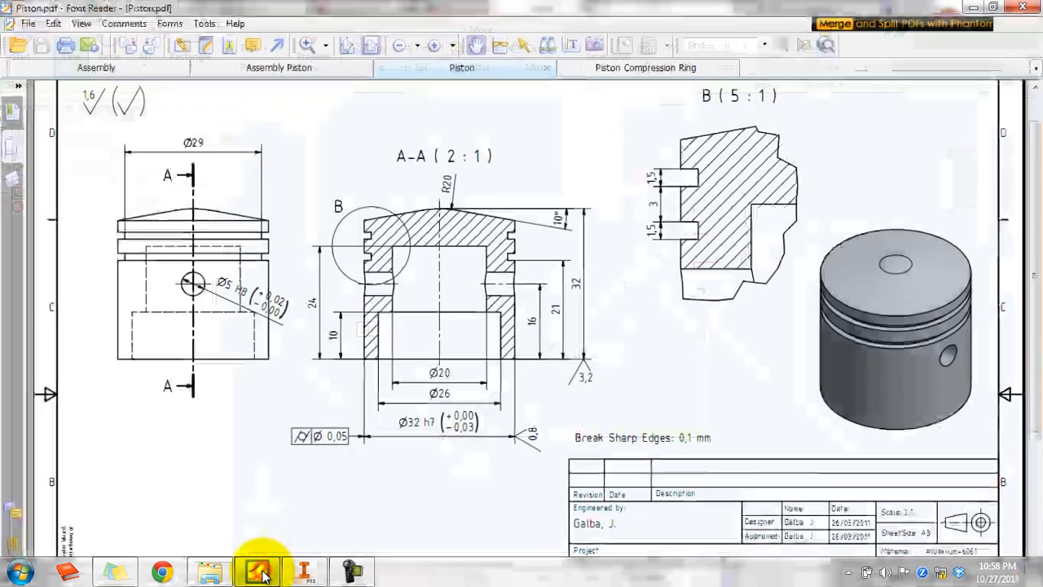
click(260, 571)
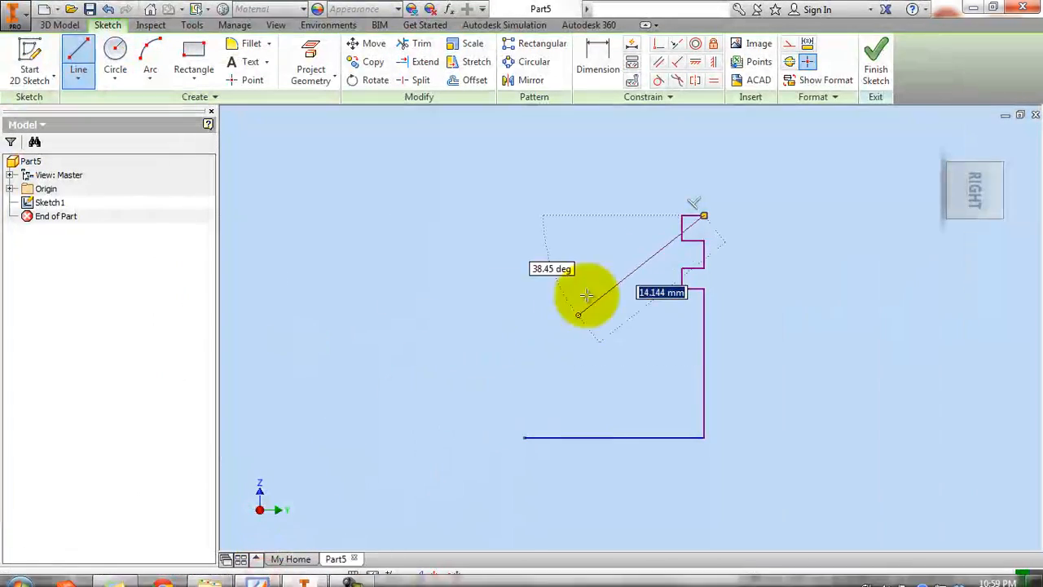
click(704, 176)
key(Escape)
middle_drag(618, 206, 633, 289)
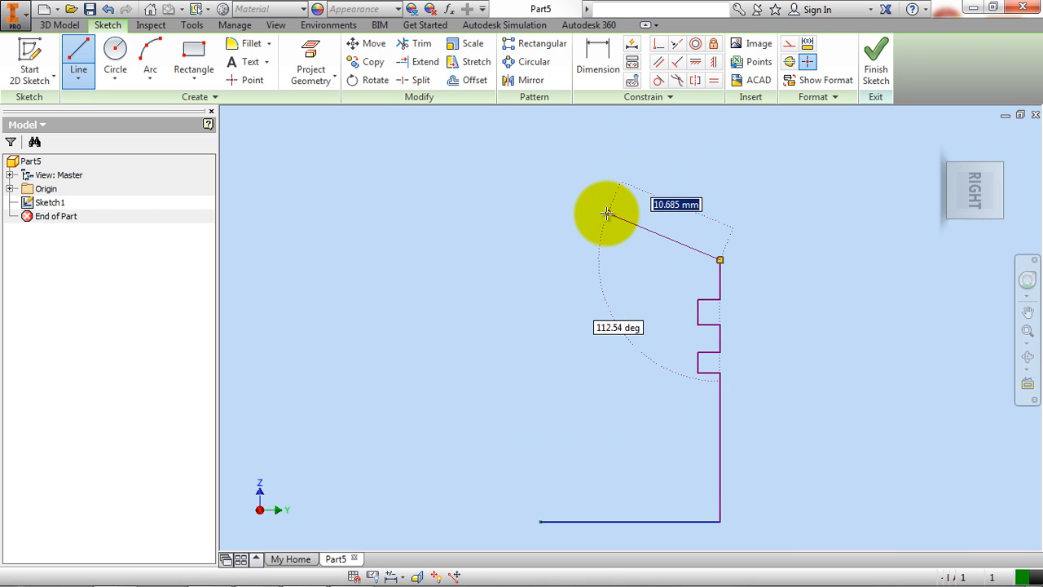
click(602, 212)
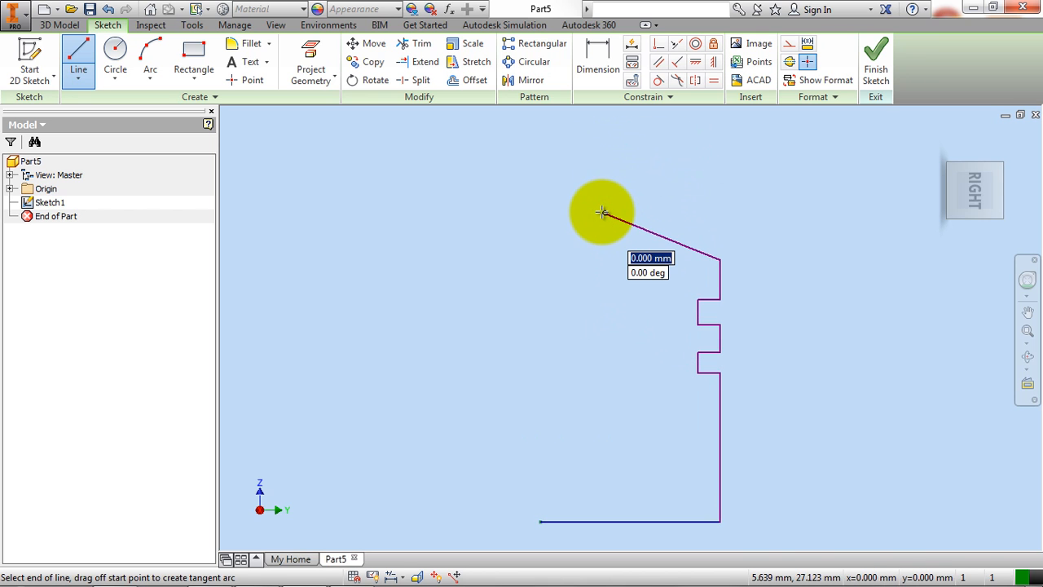
- Draw a tangent crown arc to the axis and close the profile with a vertical line about 28 mm long to the origin
mouse_move(602, 213)
mouse_down()
mouse_move(552, 244)
mouse_move(620, 158)
mouse_move(626, 209)
mouse_move(610, 213)
mouse_up()
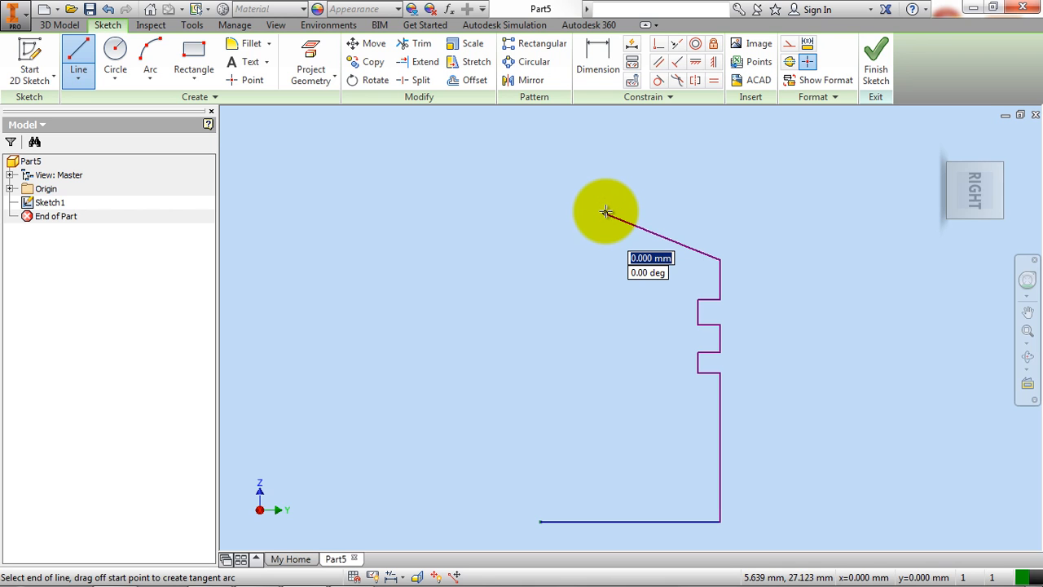
drag(601, 212, 540, 203)
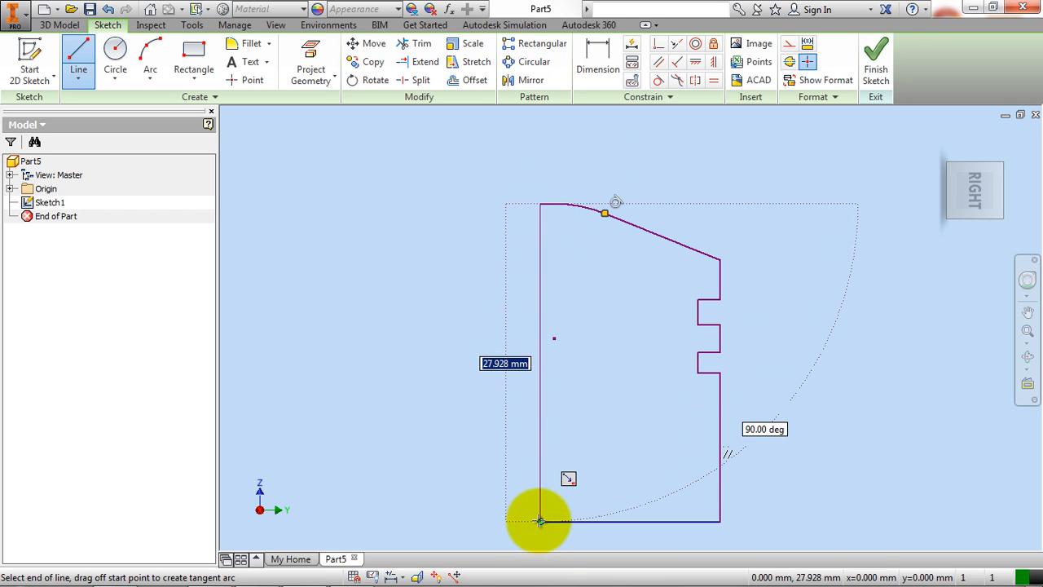
click(541, 520)
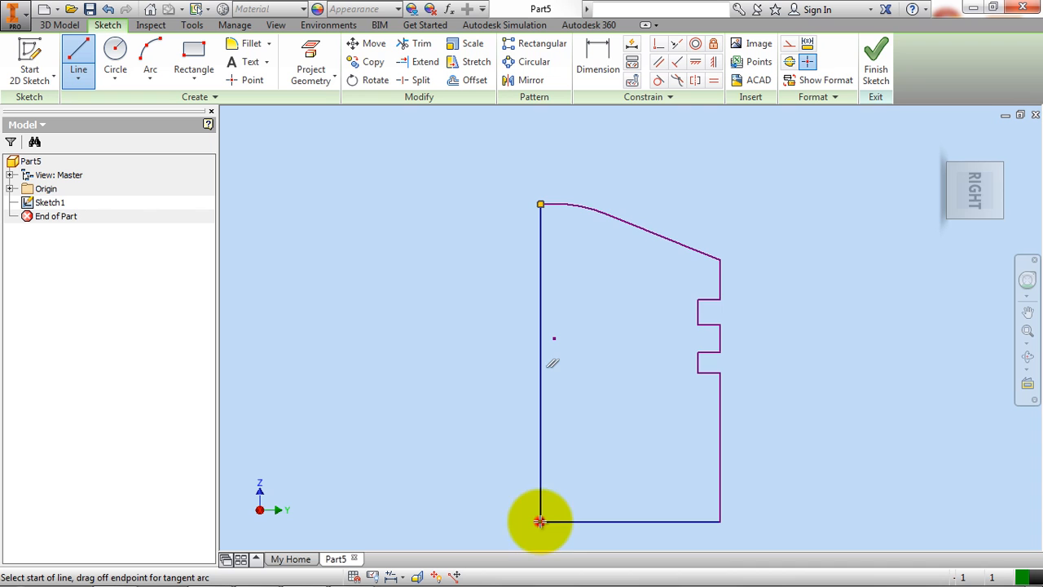
right_click(625, 267)
click(667, 265)
- Convert the profile's vertical line at the origin to a centerline
click(540, 259)
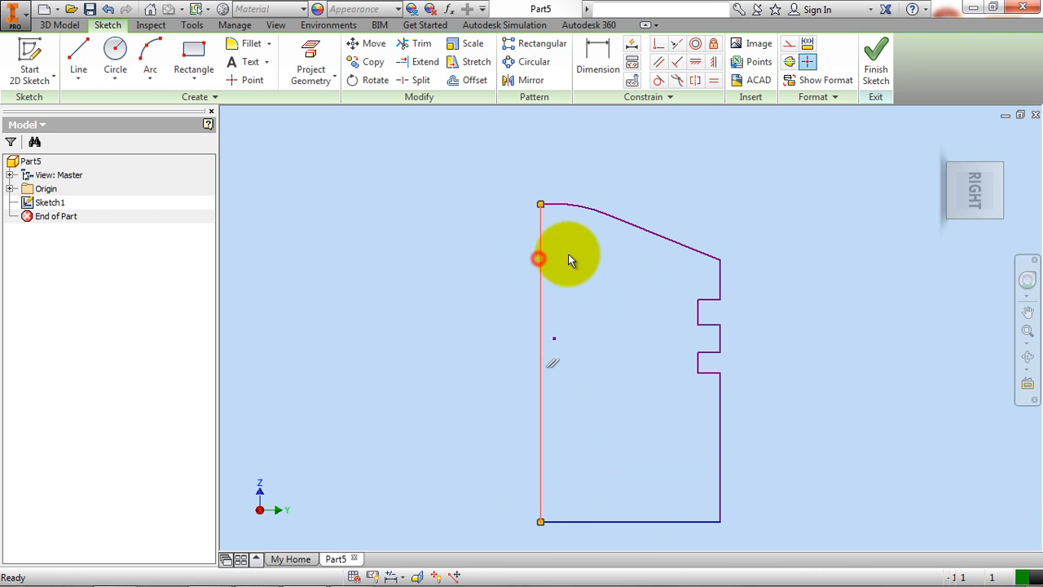
click(789, 62)
scroll(607, 154, up, 3)
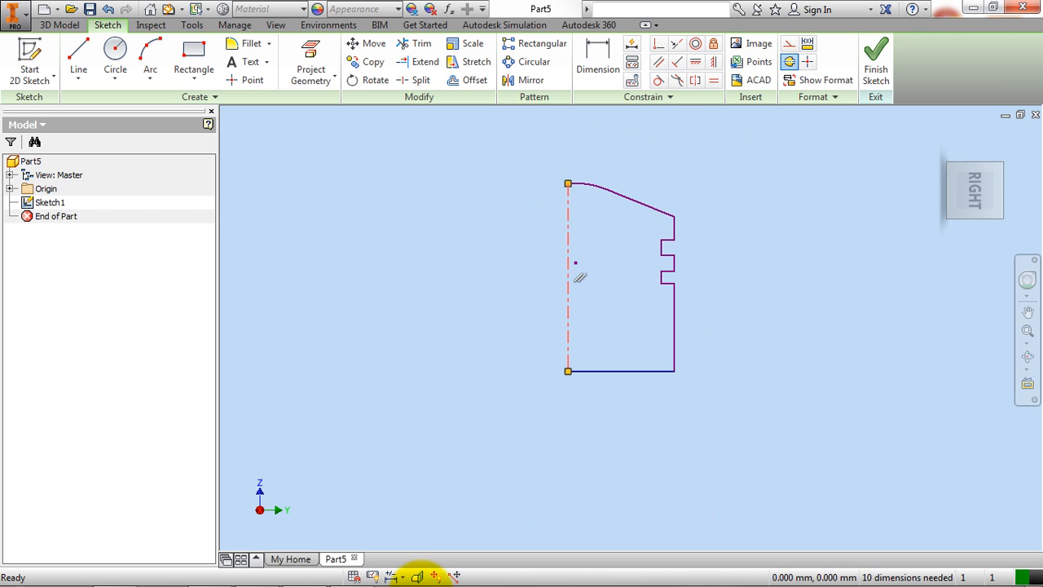
- Consult the piston drawing and dimension the profile's outer diameter about the centerline as 32 mm
mouse_move(355, 575)
click(263, 575)
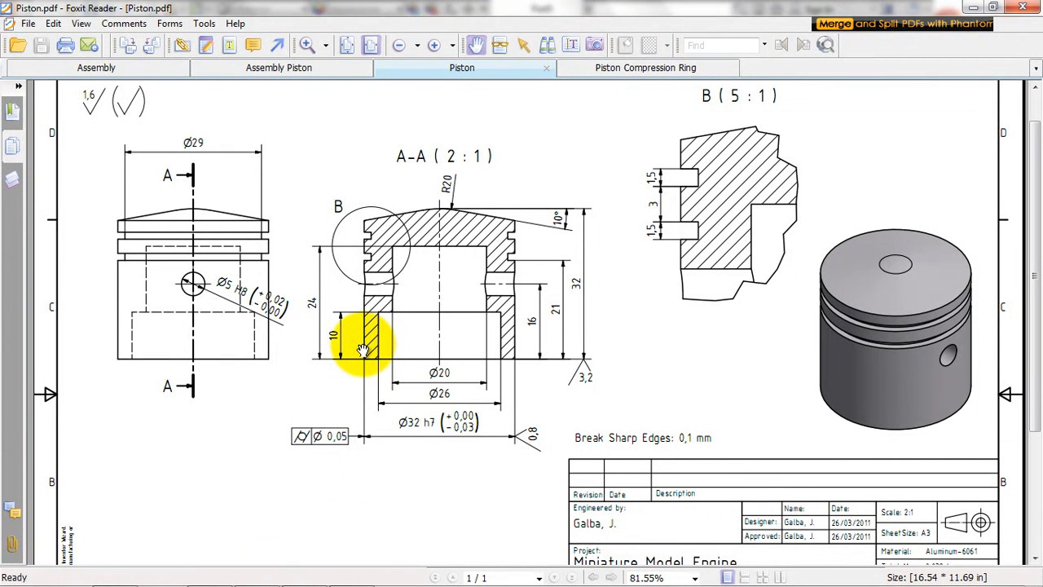
click(439, 328)
click(518, 329)
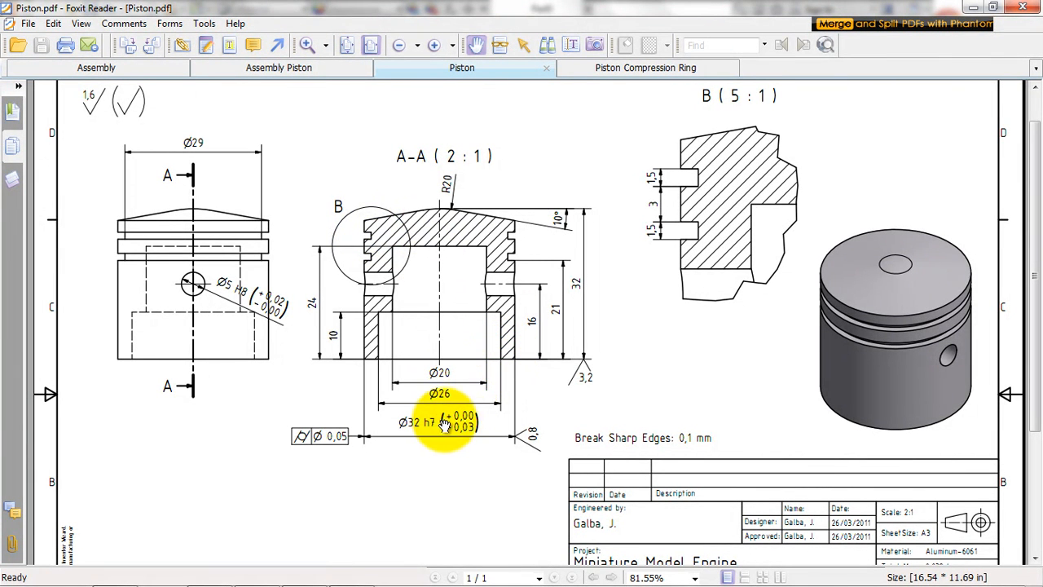
click(973, 8)
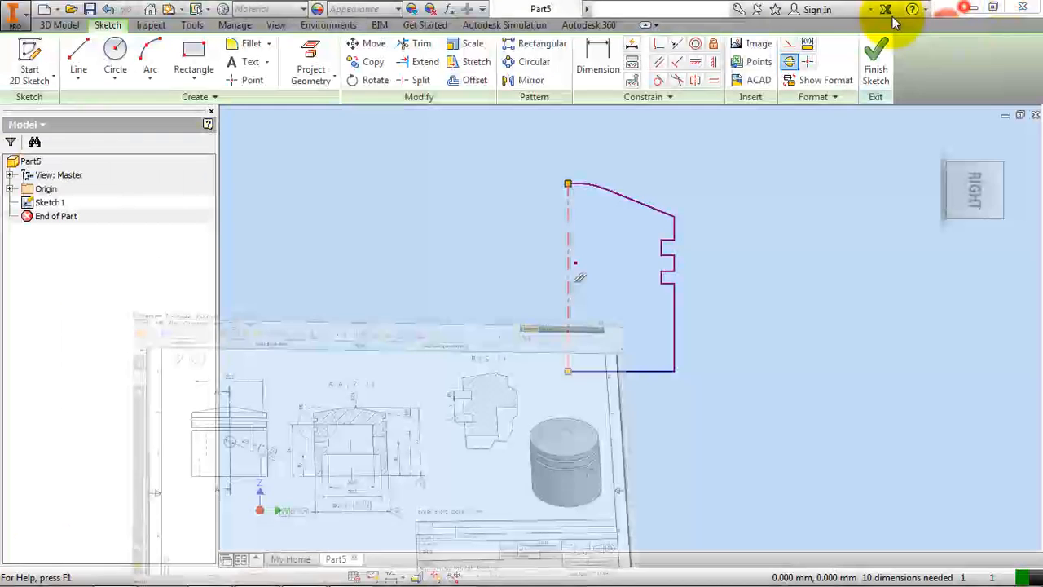
click(603, 53)
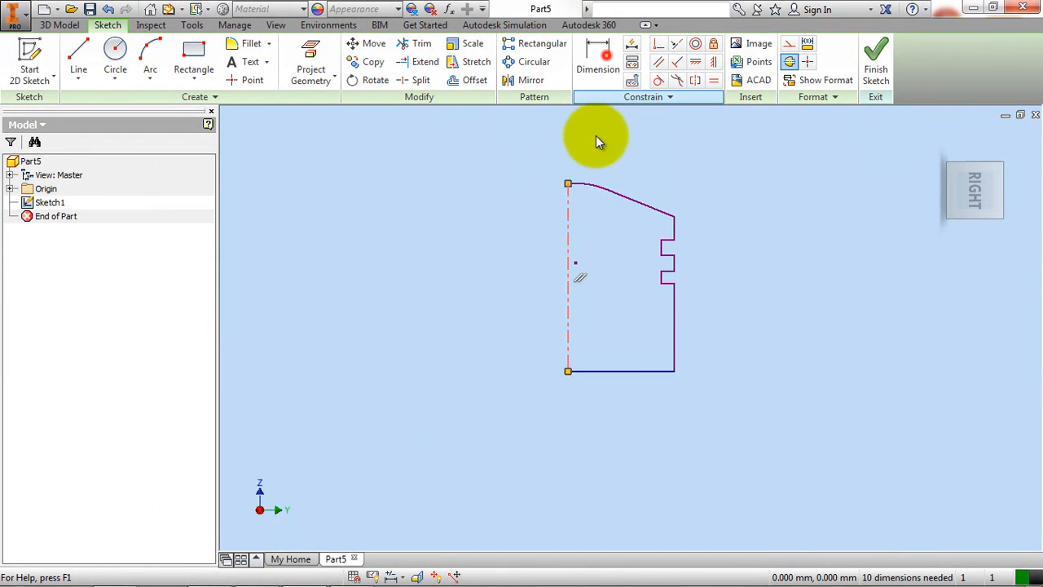
click(568, 235)
click(673, 299)
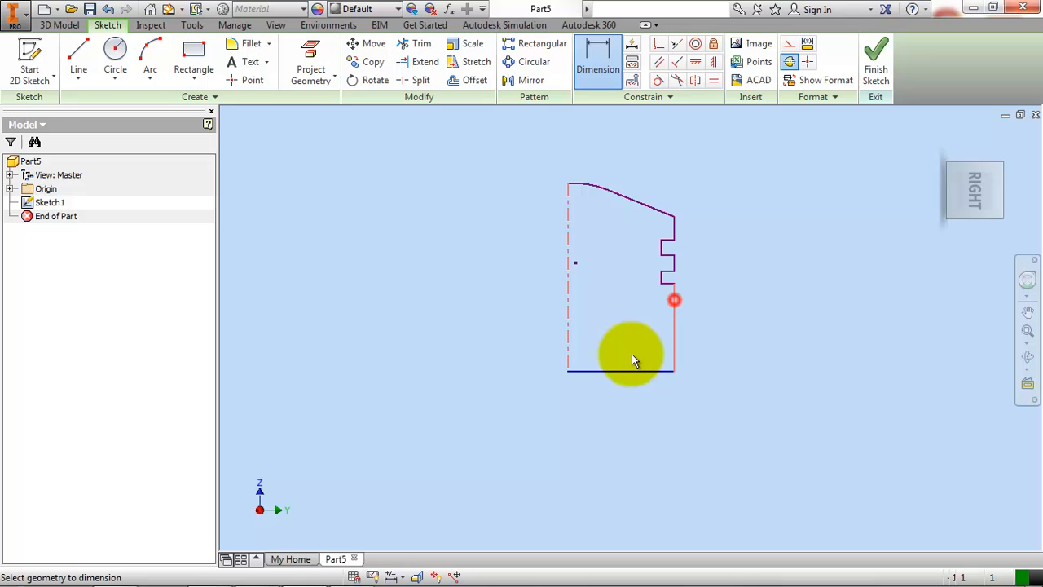
click(600, 416)
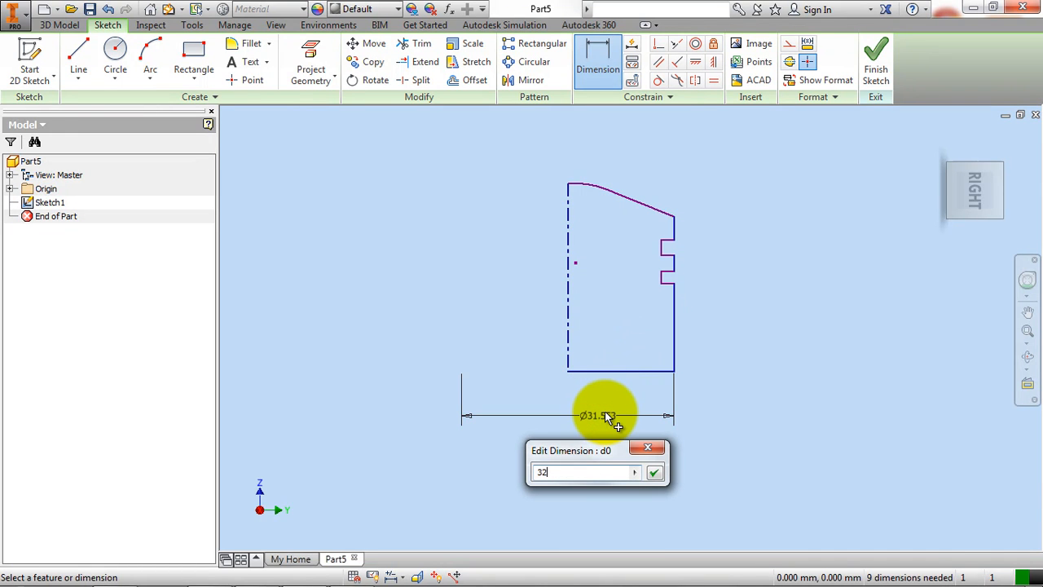
text(32)
key(Return)
- Consult the piston drawing and dimension the lower groove's bottom edge 21 mm above the base line
mouse_move(408, 575)
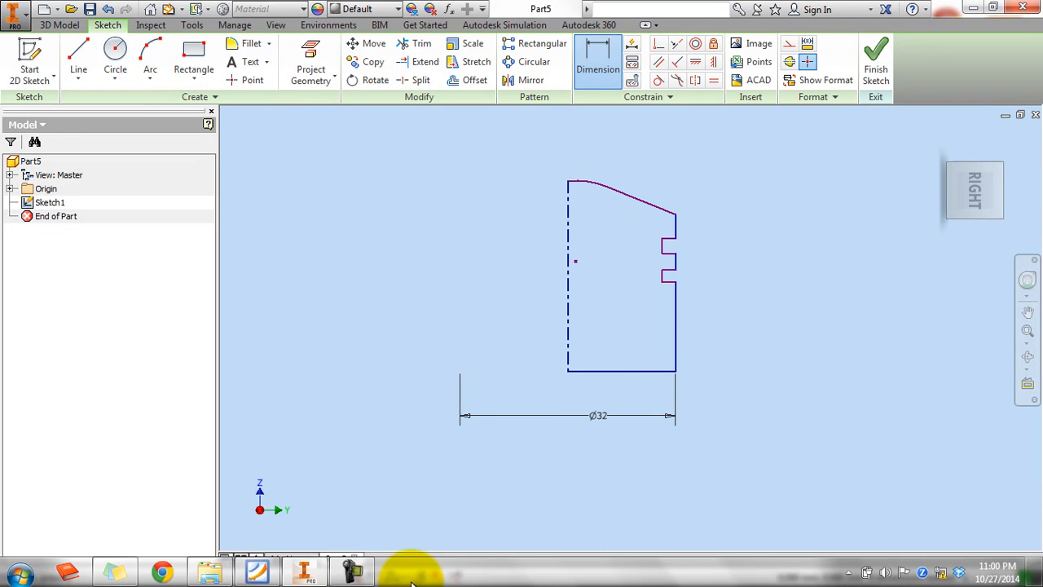
click(261, 571)
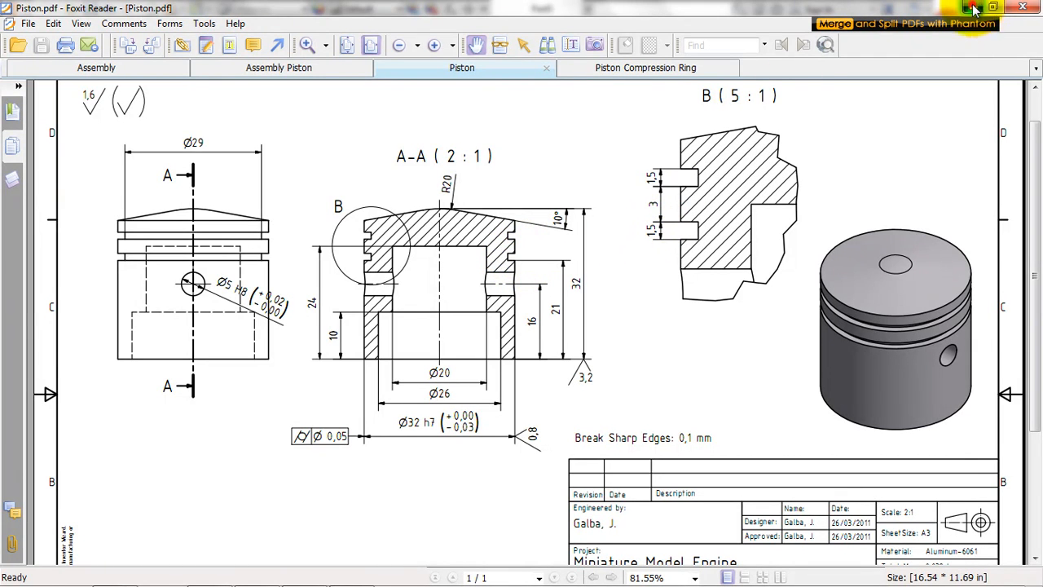
click(975, 9)
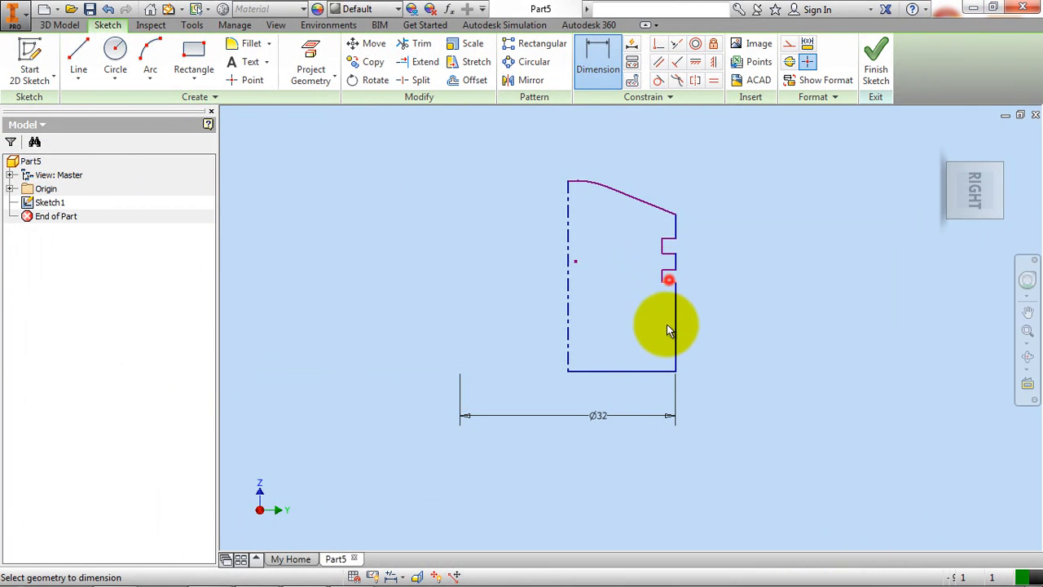
click(665, 370)
click(709, 349)
text(21)
key(Return)
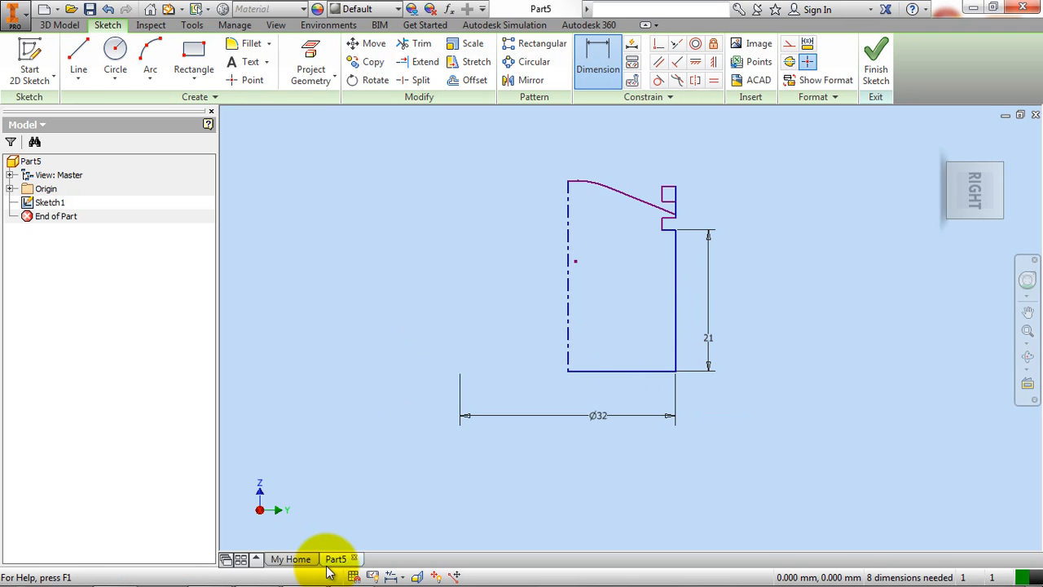
- Check the piston drawing, leave dimensioning and move the profile's crown and its axis endpoint upward to clear the upper groove
click(254, 571)
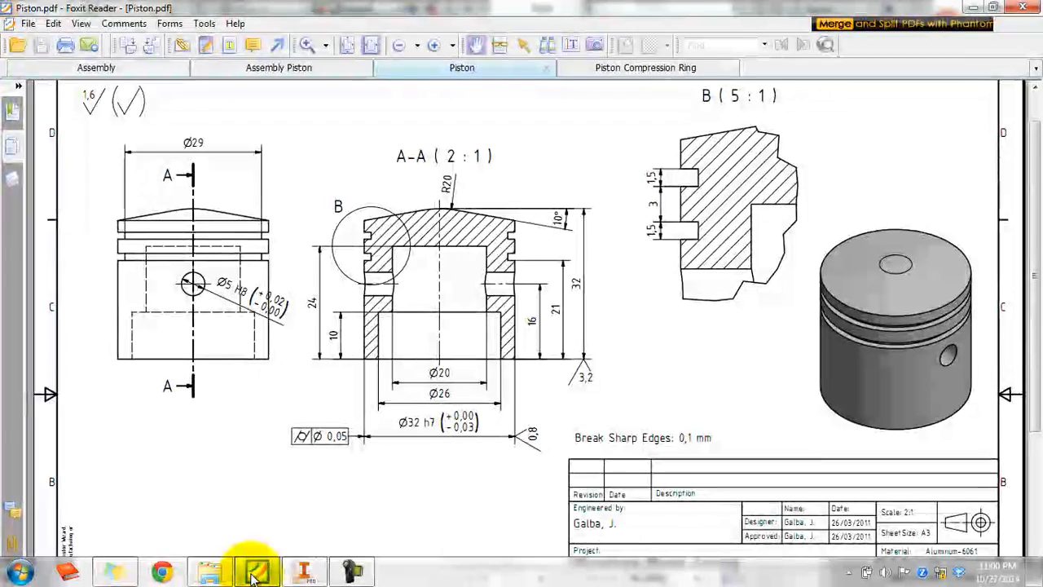
click(254, 571)
right_click(528, 224)
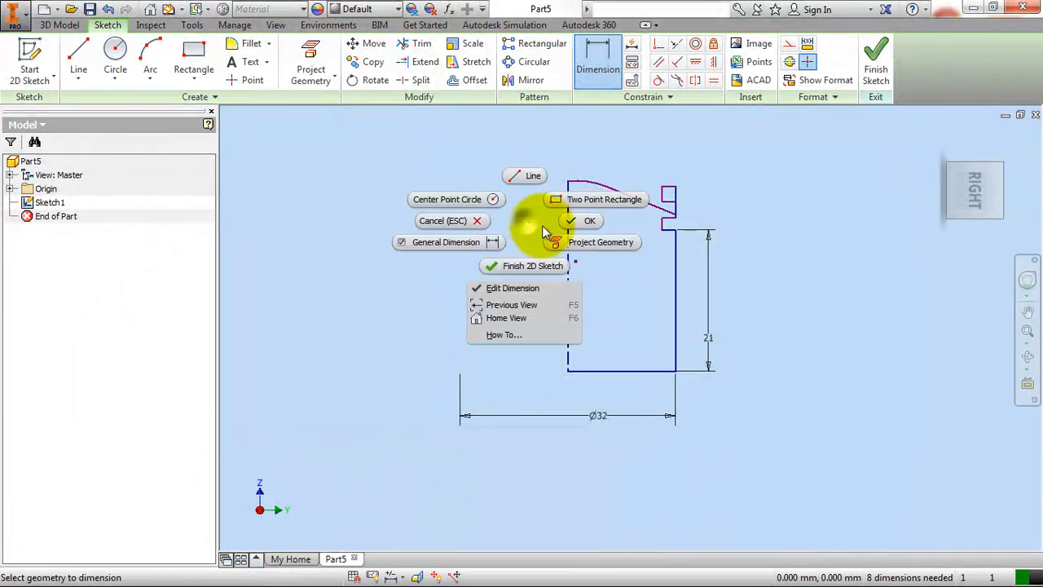
click(567, 228)
drag(641, 203, 642, 167)
drag(569, 186, 568, 150)
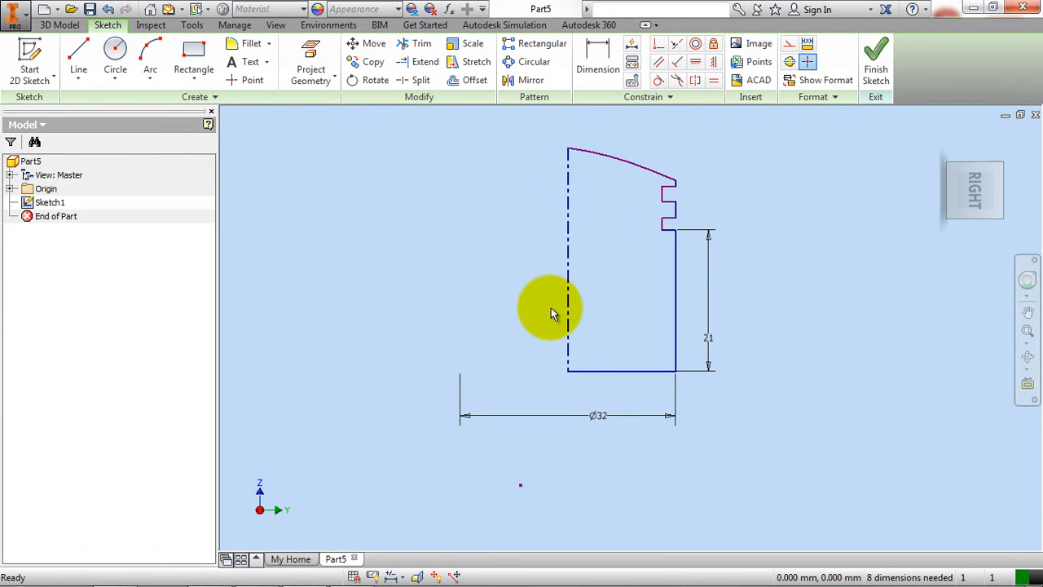
scroll(551, 307, up, 5)
scroll(542, 335, down, 3)
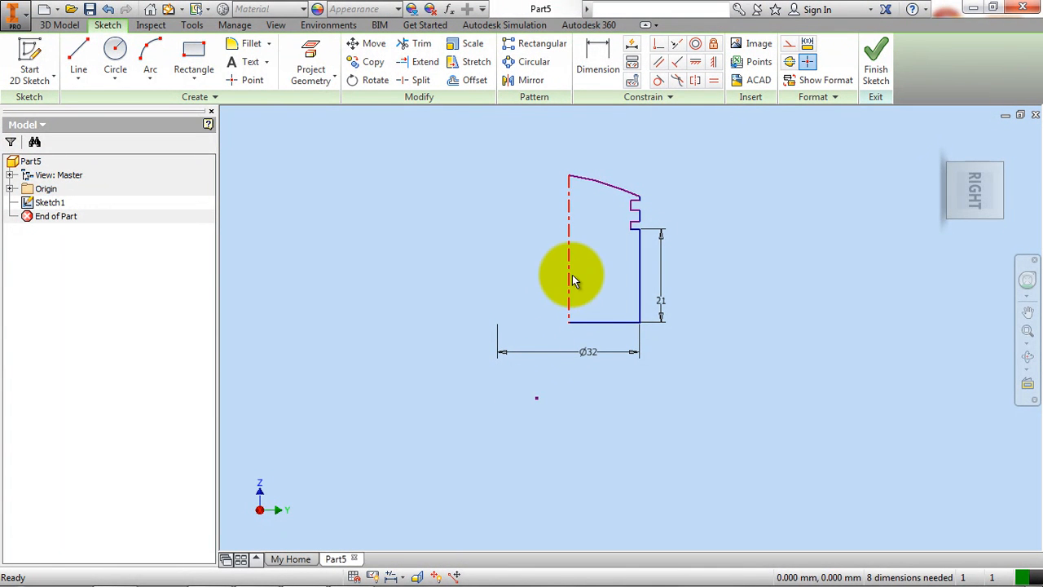
- Constrain the crown arc's center point coincident with the centerline
click(658, 46)
click(537, 399)
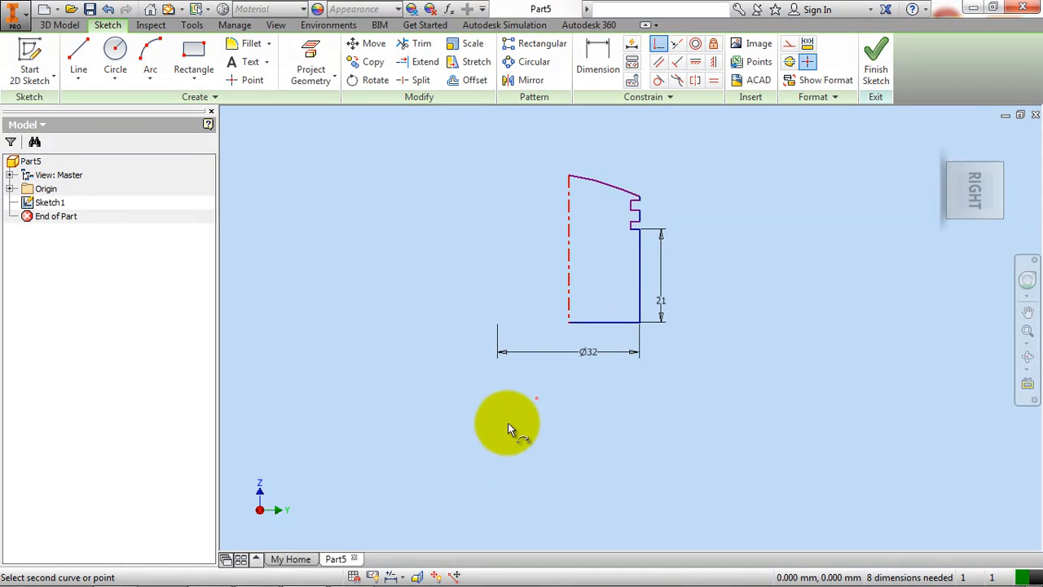
click(573, 235)
right_click(538, 294)
click(580, 294)
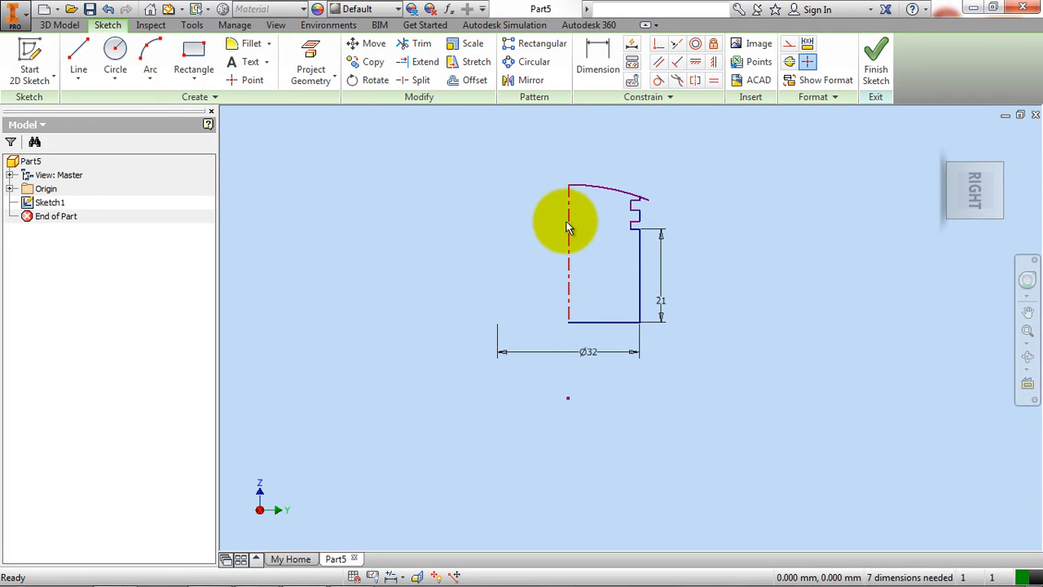
- Consult the piston drawing and dimension the crown arc's radius as 20 mm
mouse_move(372, 571)
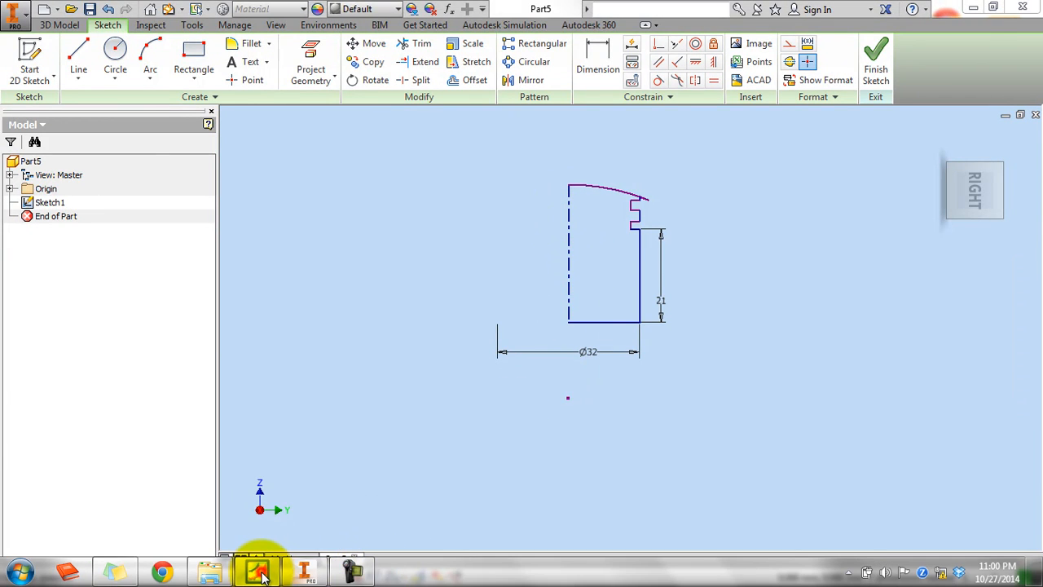
click(259, 572)
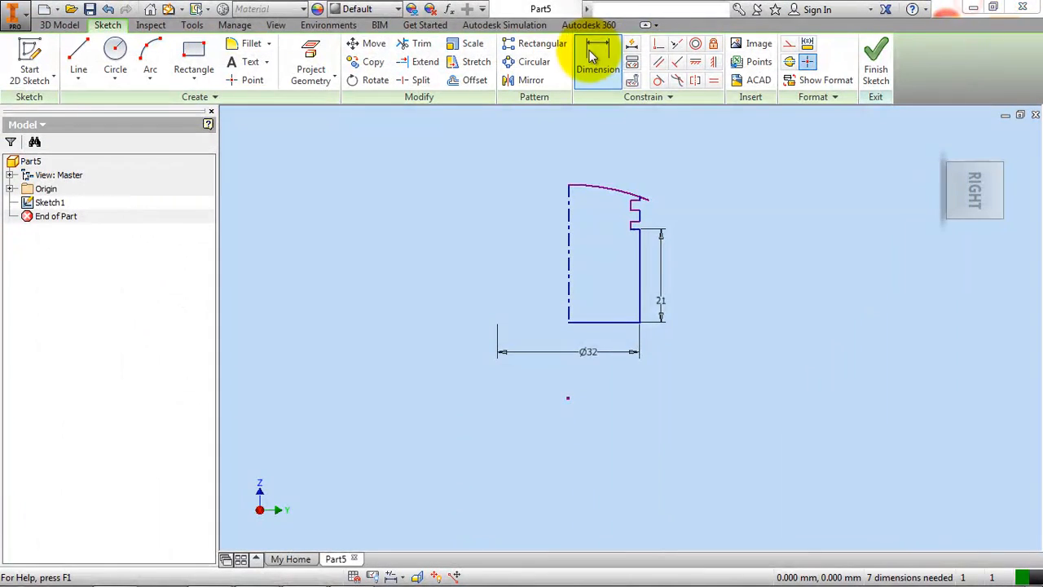
click(598, 64)
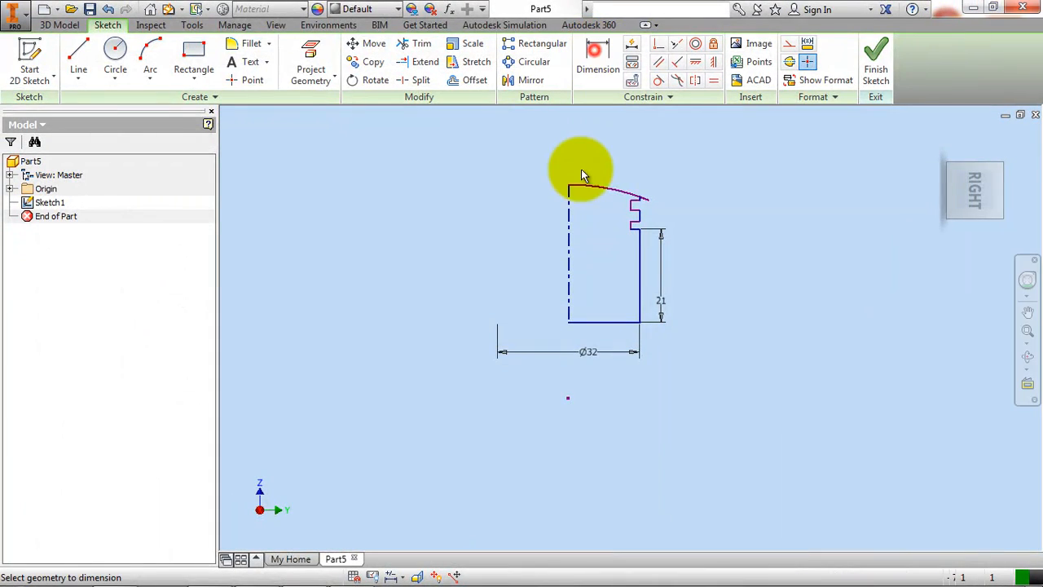
click(586, 190)
click(571, 220)
text(20)
key(Return)
right_click(573, 225)
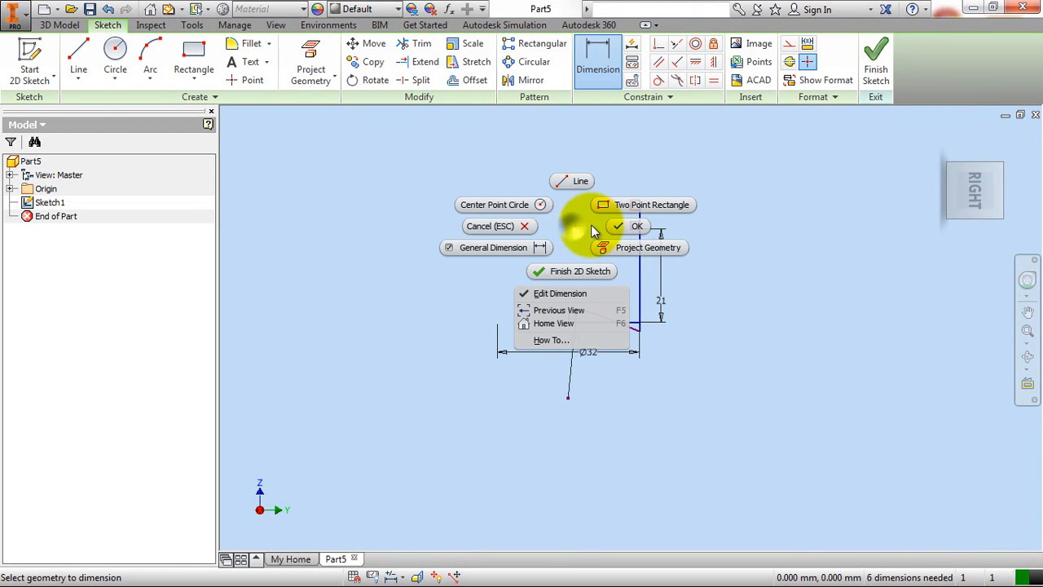
click(617, 229)
- Undo the crown endpoint move and the 20 mm radius value, and raise the crown's outer end well above the upper groove
drag(642, 334, 633, 233)
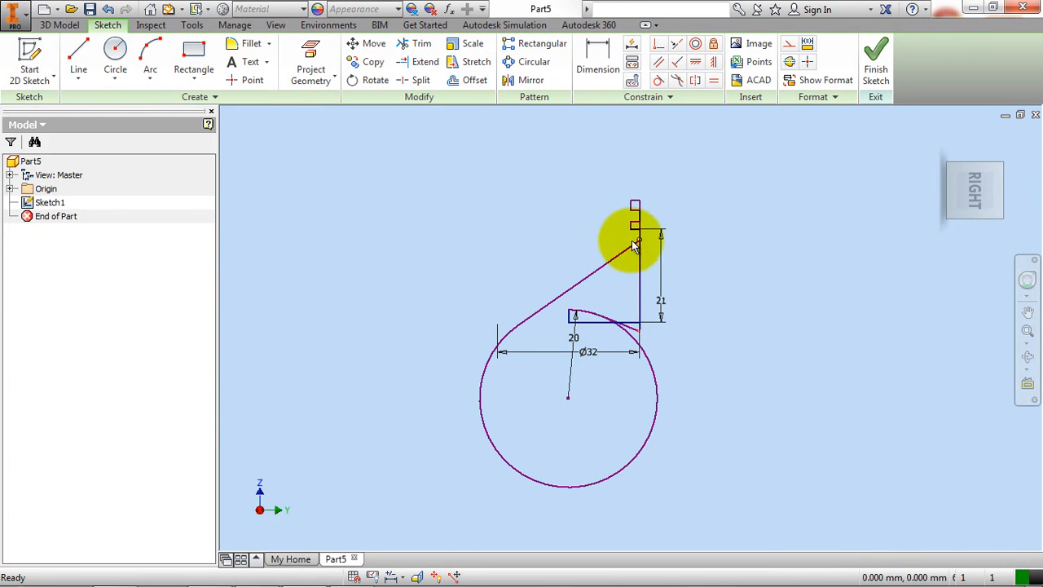
click(110, 10)
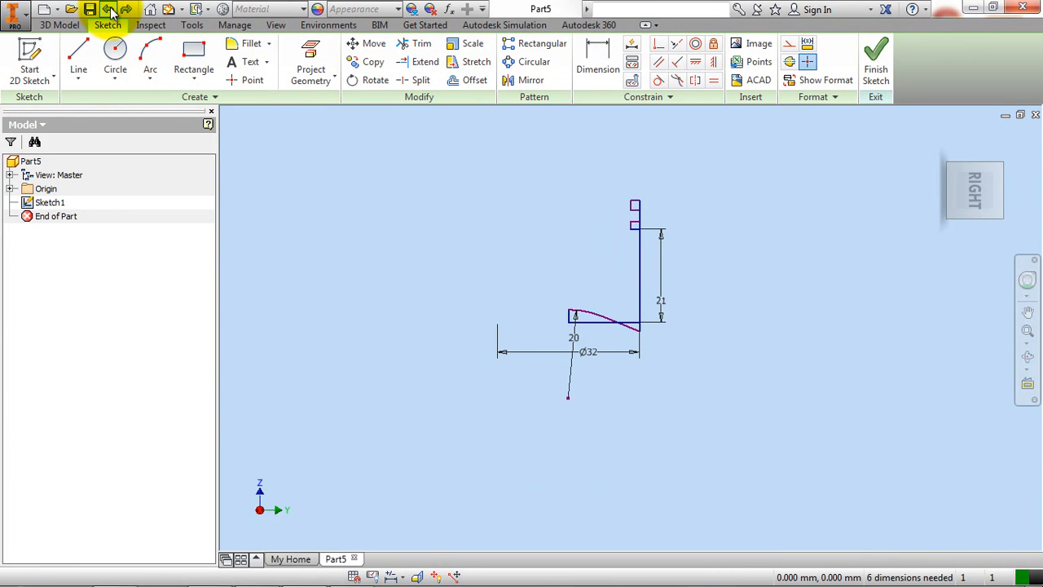
scroll(654, 196, down, 2)
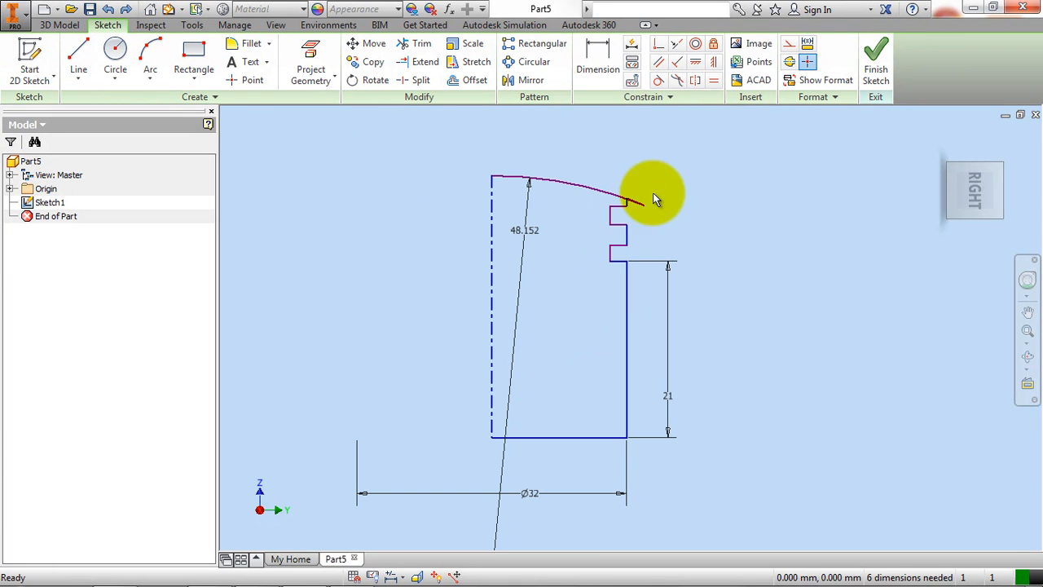
drag(645, 205, 627, 149)
scroll(668, 168, up, 1)
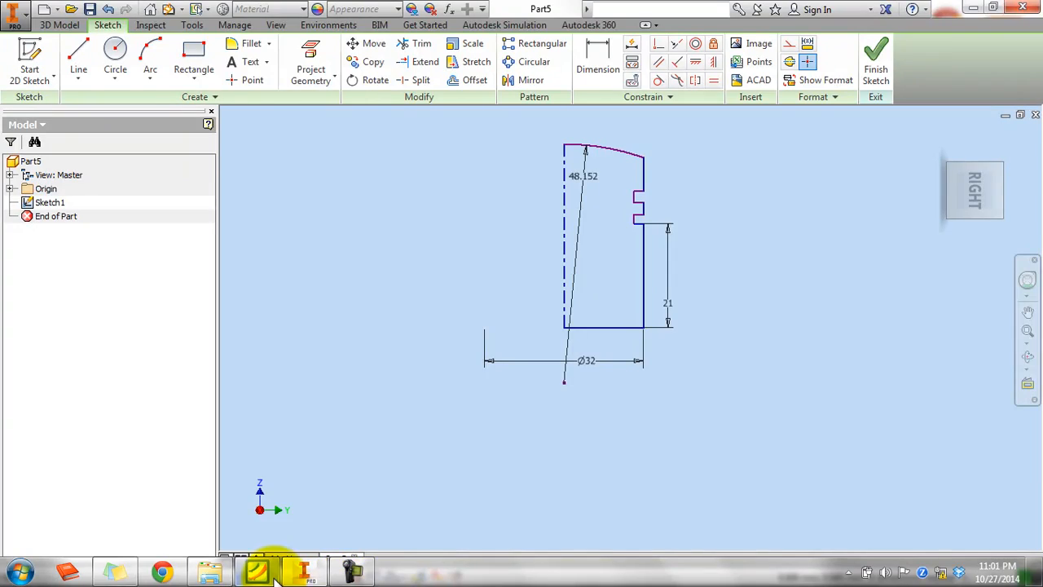
- Consult the piston drawing and dimension the lower groove's height as 1.5 mm
click(260, 571)
click(270, 569)
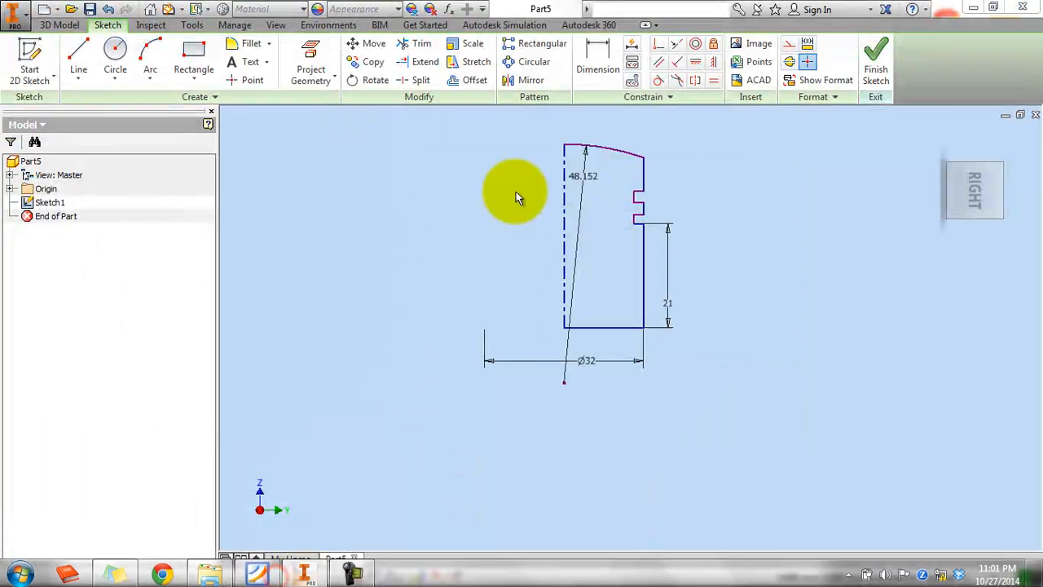
click(586, 69)
scroll(622, 220, down, 3)
click(630, 228)
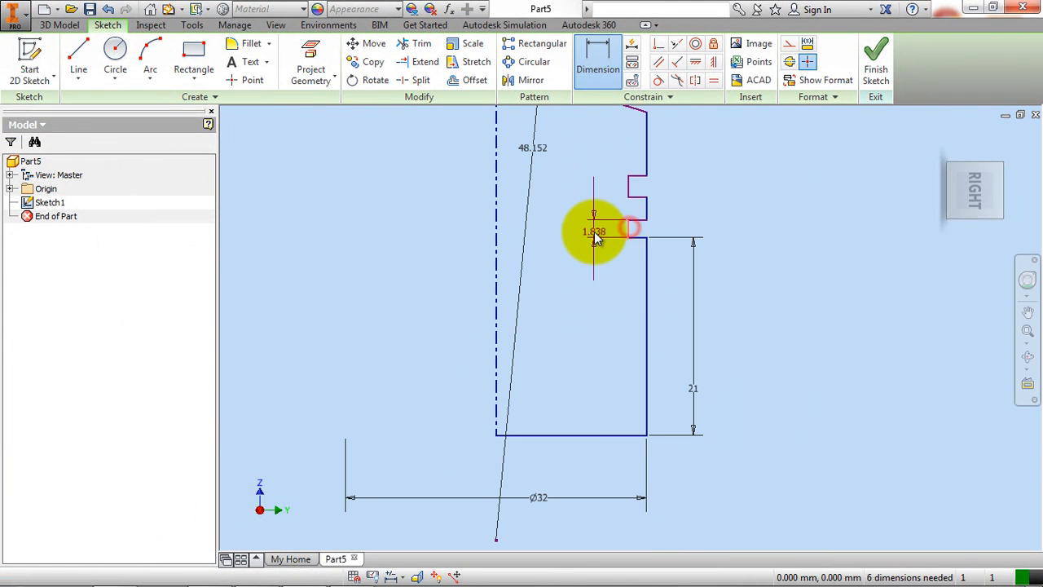
click(591, 232)
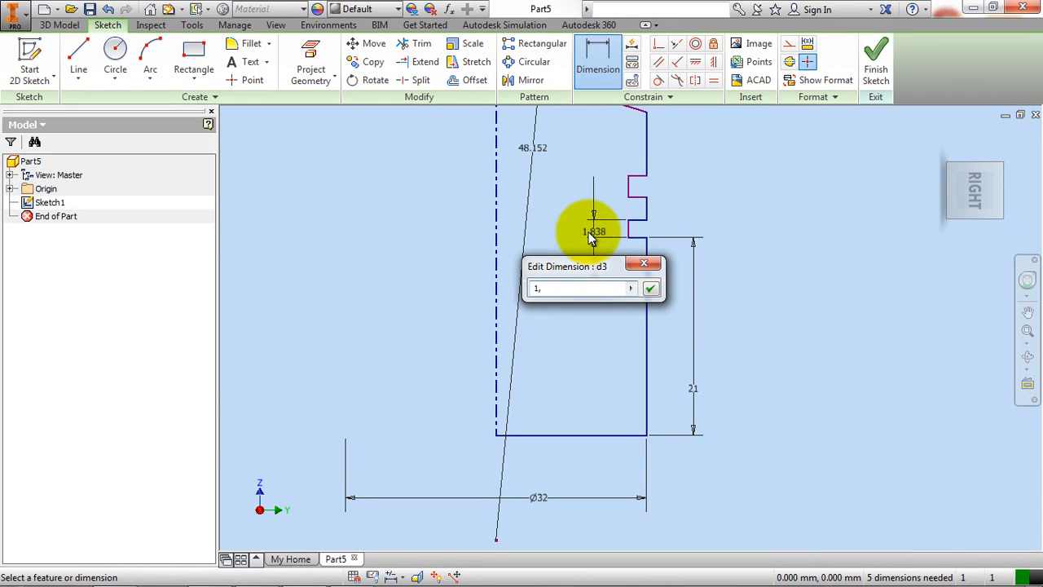
text(1.5)
key(Return)
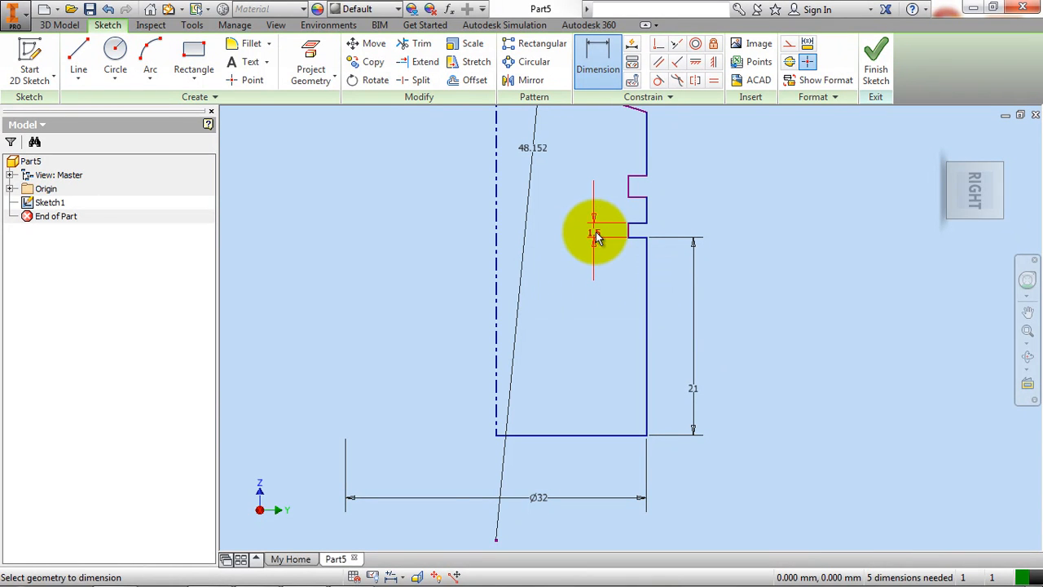
- Consult the piston drawing and dimension the land between the two grooves as 3 mm
mouse_move(369, 568)
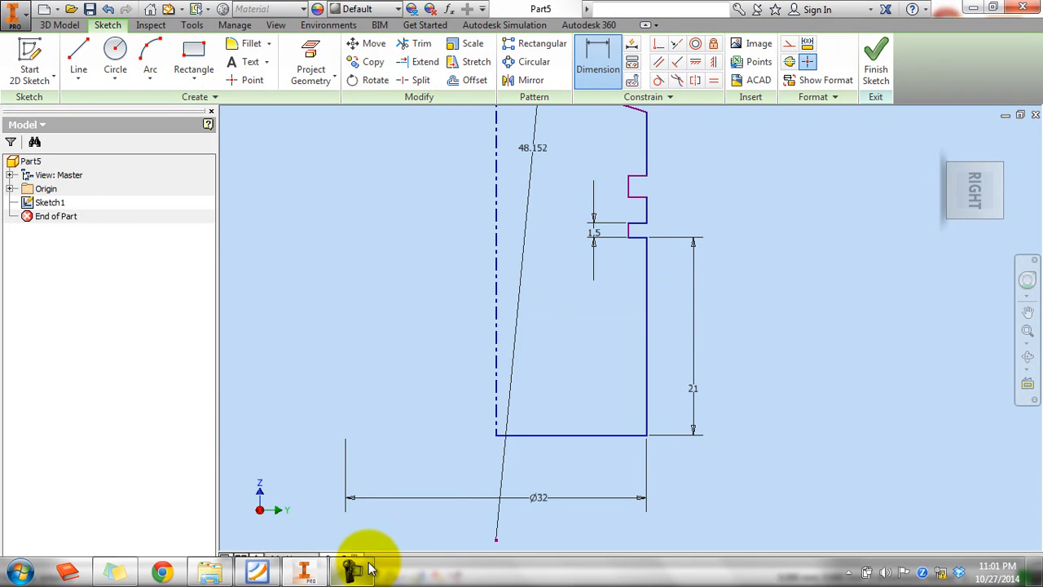
click(253, 572)
click(255, 571)
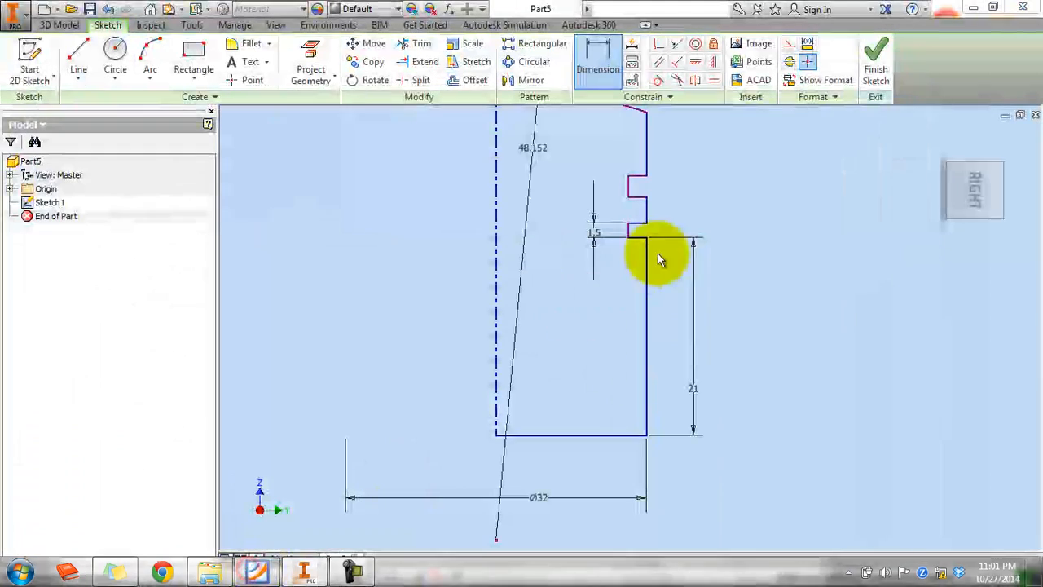
click(649, 205)
click(670, 210)
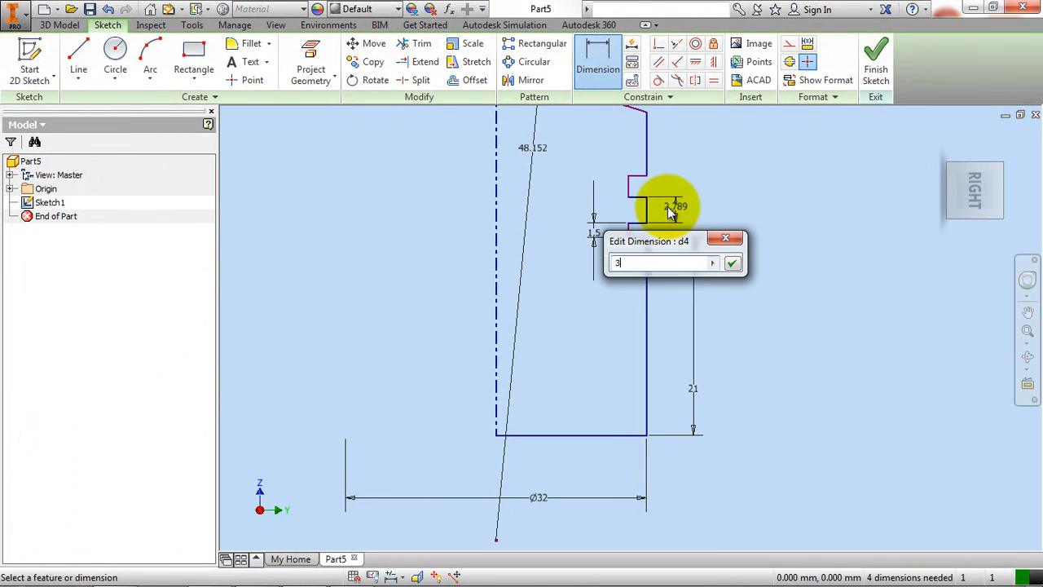
text(3)
key(Return)
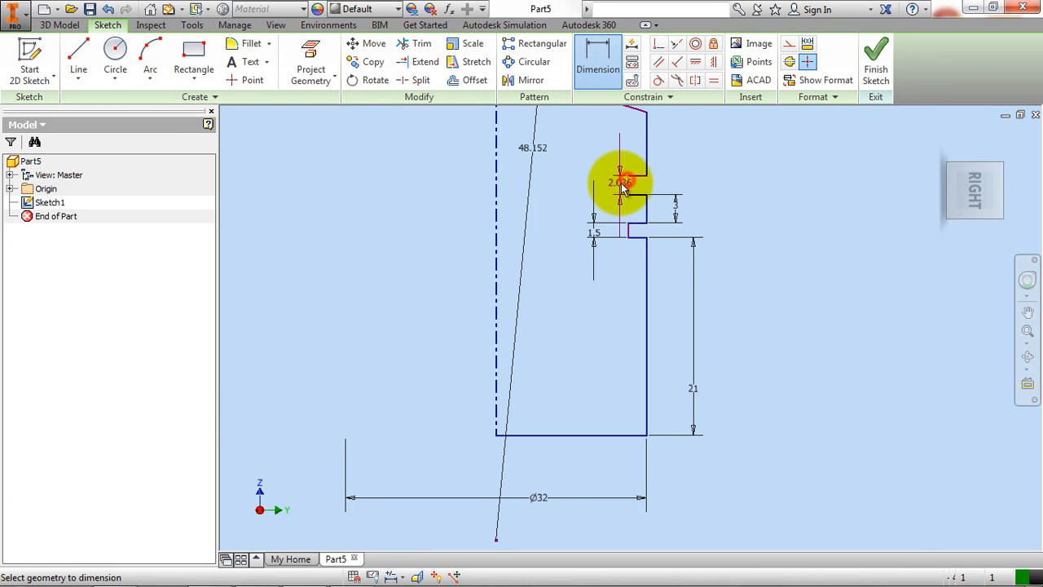
- Dimension the upper groove's height by linking it to the lower groove's height dimension, d3
click(613, 196)
drag(610, 217, 826, 128)
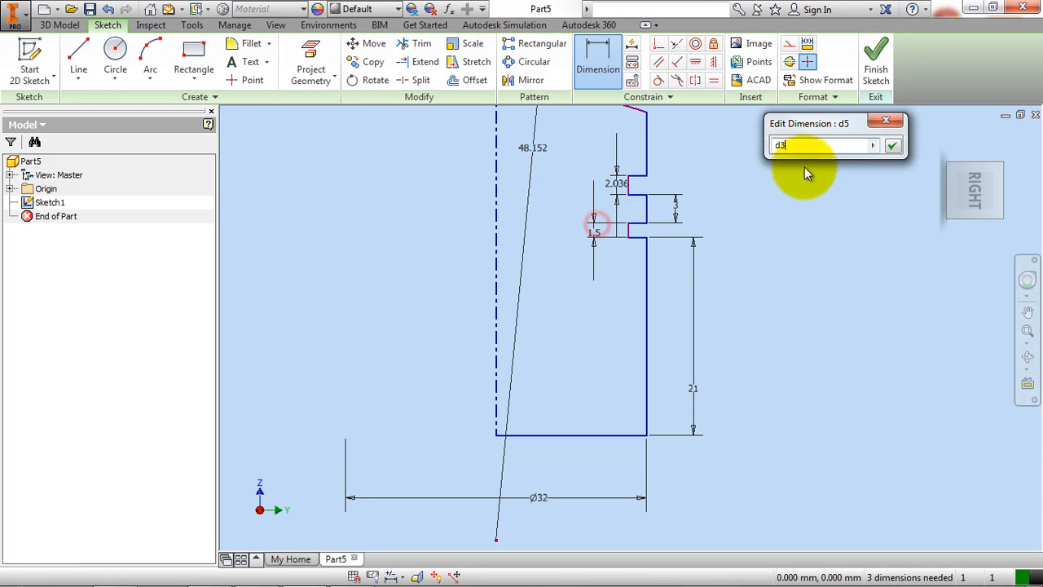
click(893, 145)
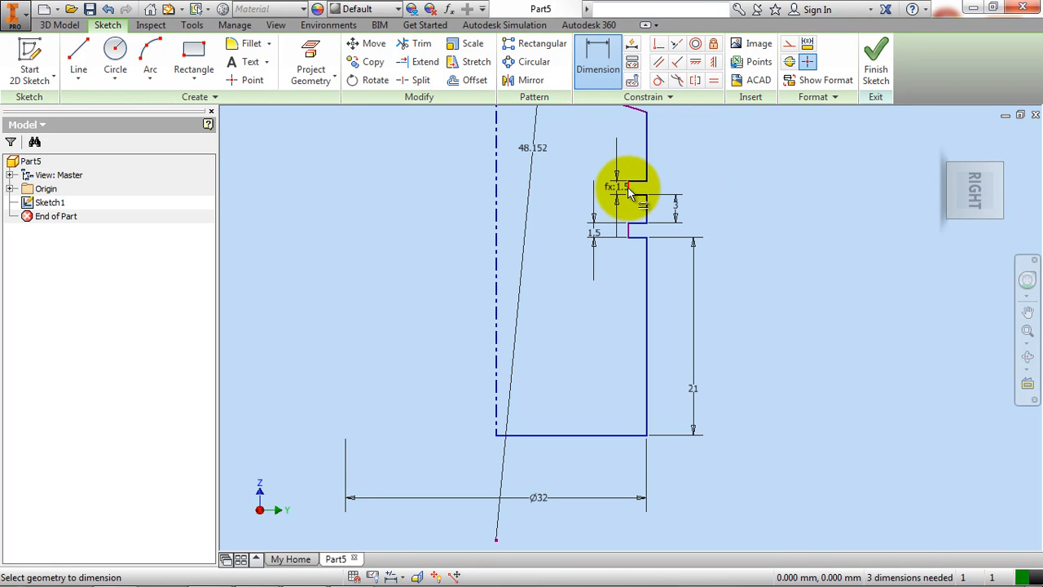
- Consult the piston drawing and dimension the upper groove's bottom diameter about the centerline as 29 mm
click(258, 571)
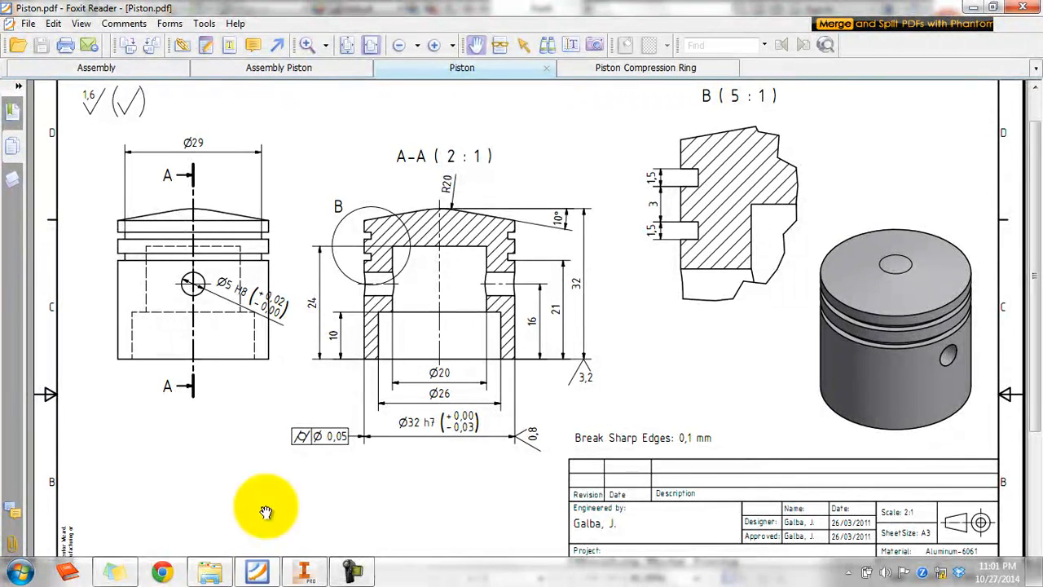
click(123, 226)
click(970, 6)
click(635, 189)
click(498, 189)
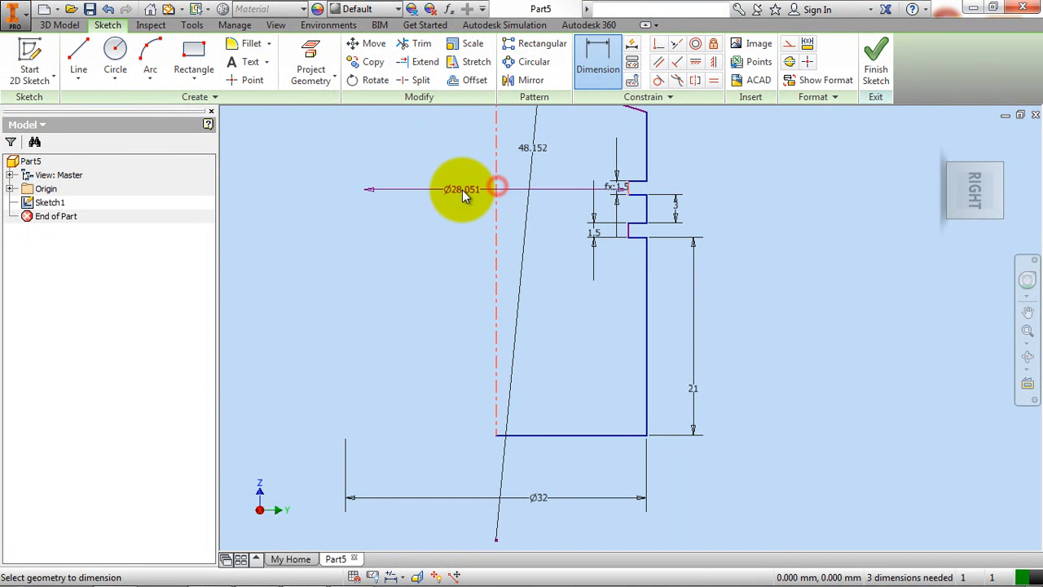
click(458, 191)
text(29)
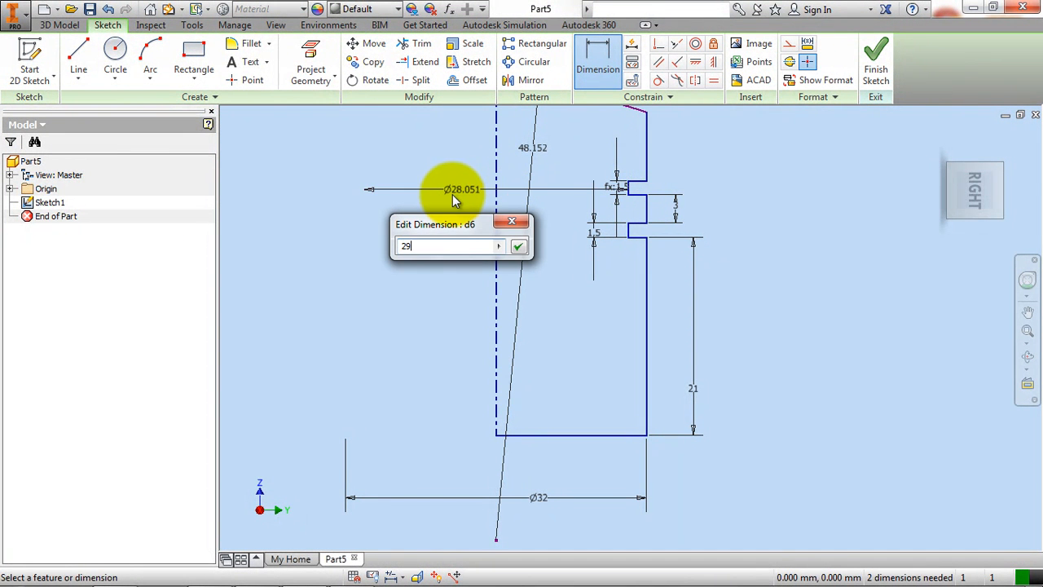
key(Return)
- Dimension the angle between the crown's sloped line and the upper groove's top edge as 10 degrees
middle_drag(542, 306, 514, 424)
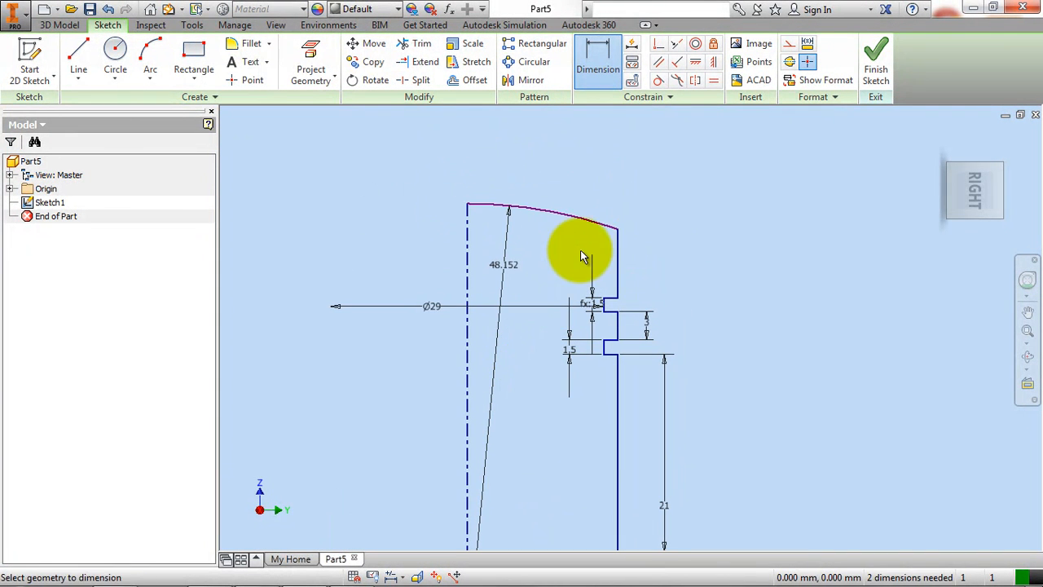
scroll(617, 232, down, 3)
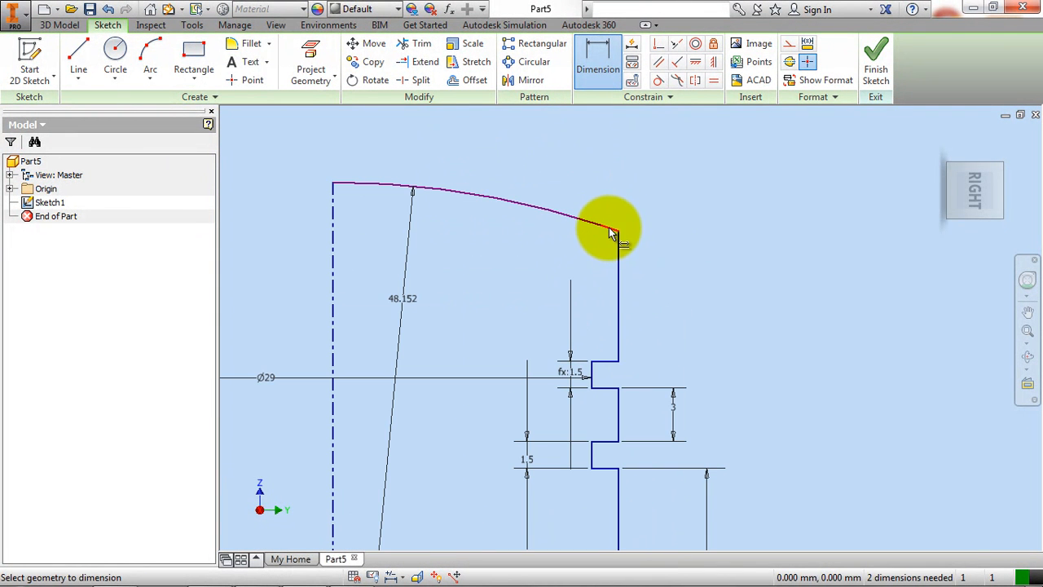
click(611, 231)
click(599, 359)
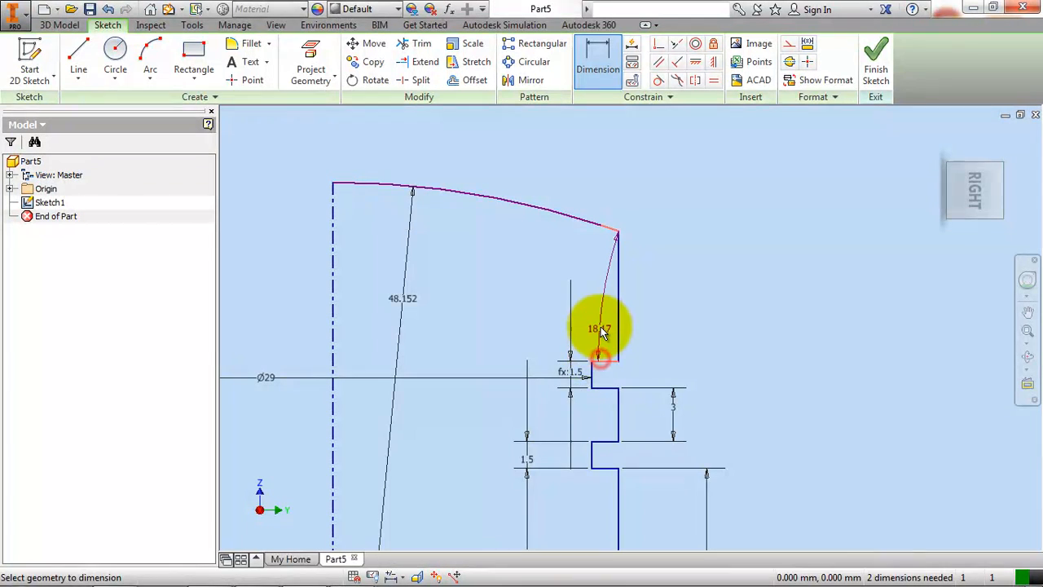
click(600, 331)
text(10)
key(Return)
scroll(537, 318, up, 2)
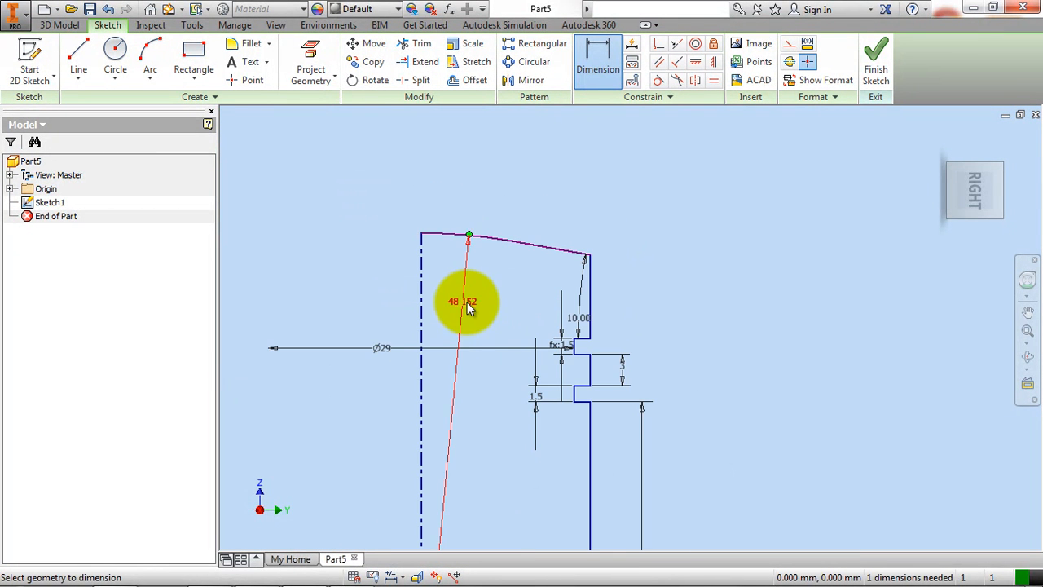
- Set the crown arc's existing radius dimension to 20 mm and end dimensioning
click(469, 306)
key(Return)
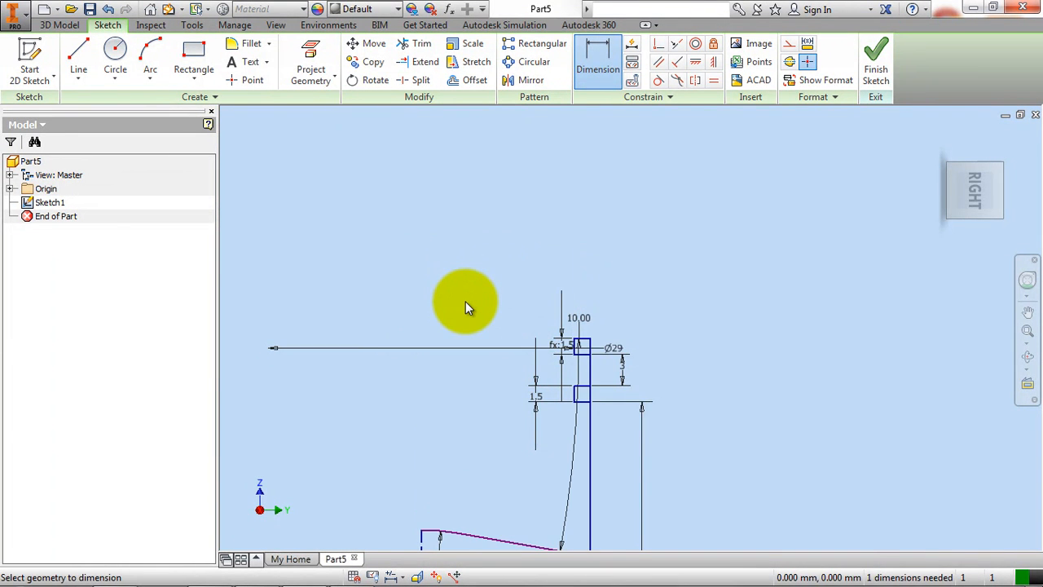
scroll(465, 266, up, 2)
right_click(466, 266)
click(507, 265)
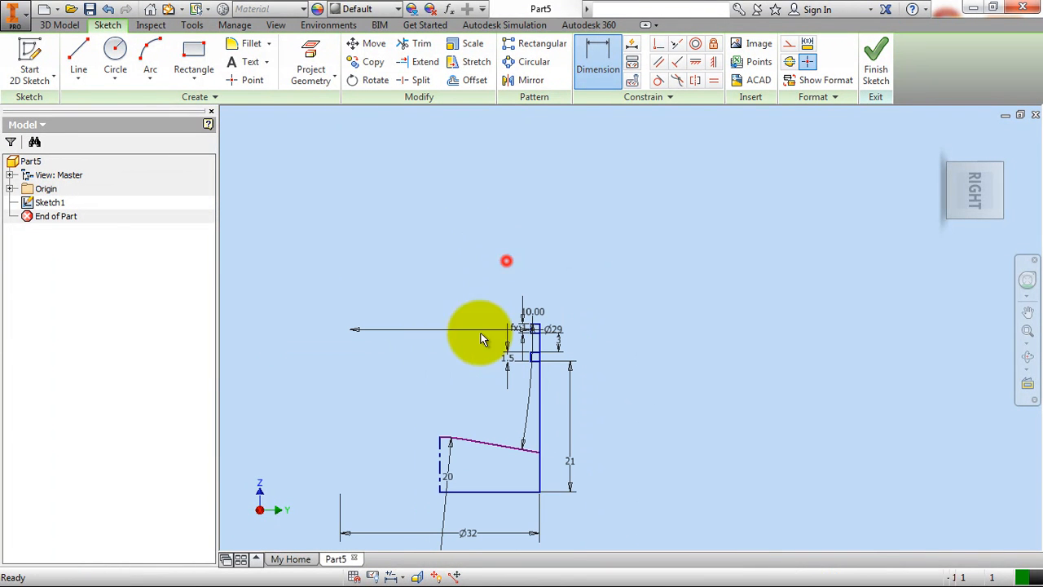
- Consult the piston drawing and dimension the overall height from the profile's bottom edge to the crown's top as 32 mm
click(261, 570)
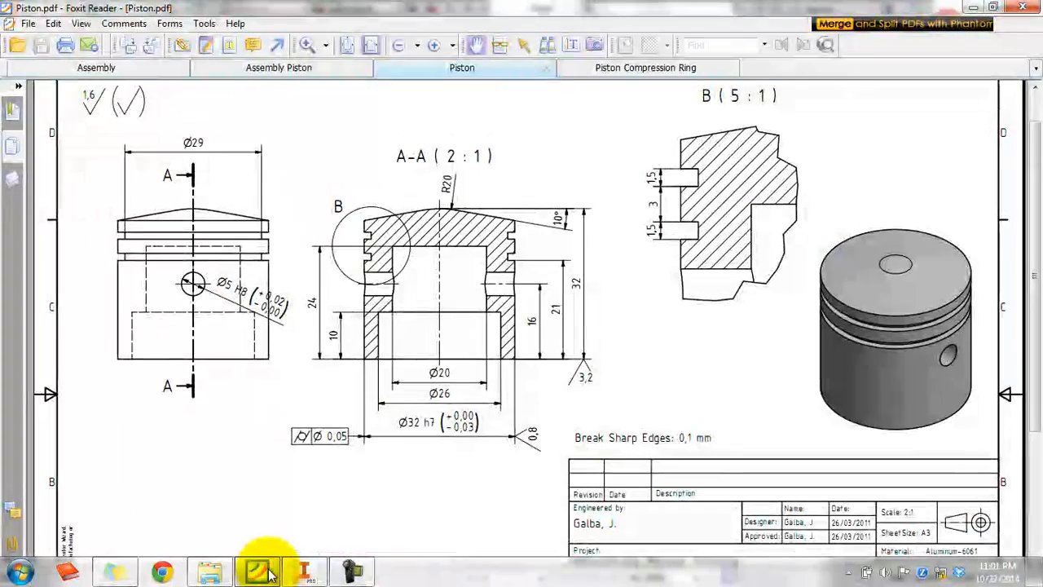
click(582, 277)
click(991, 7)
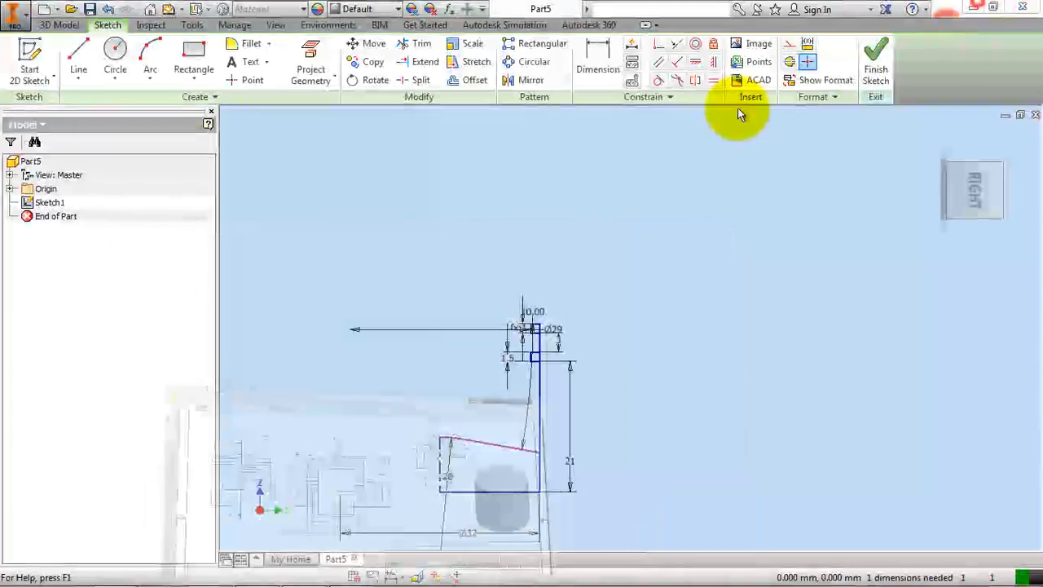
click(597, 61)
scroll(453, 483, down, 2)
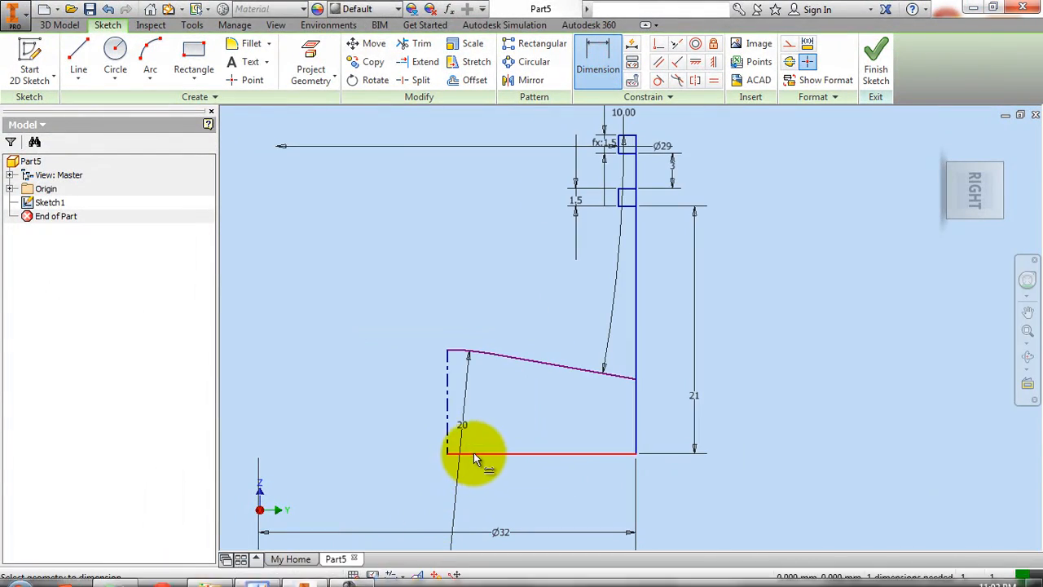
click(473, 453)
click(374, 383)
text(32)
key(Return)
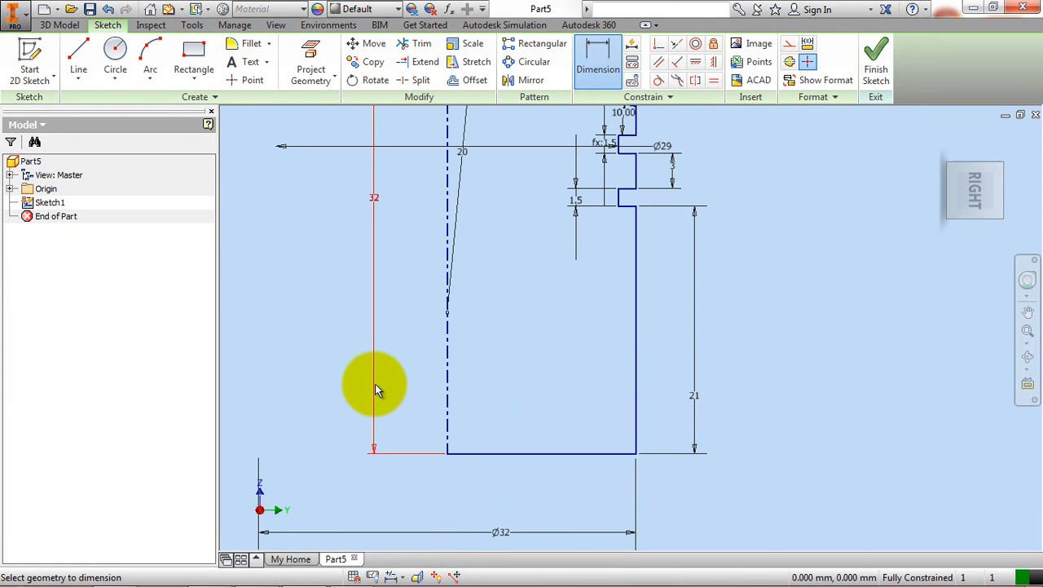
scroll(594, 373, up, 3)
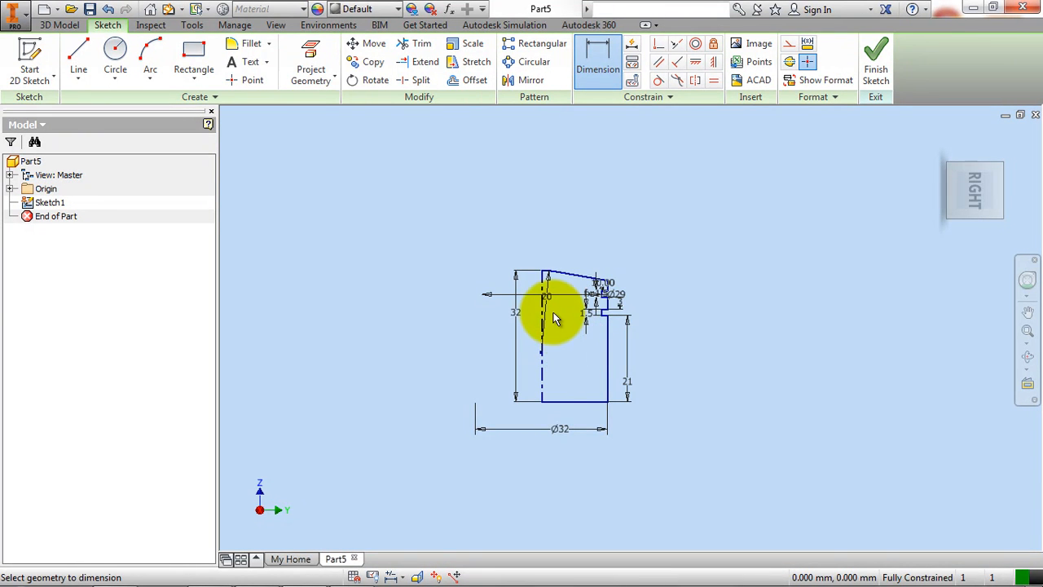
scroll(570, 338, down, 3)
- Finish the sketch and revolve the half-section profile a full turn about its centerline into a solid
click(889, 75)
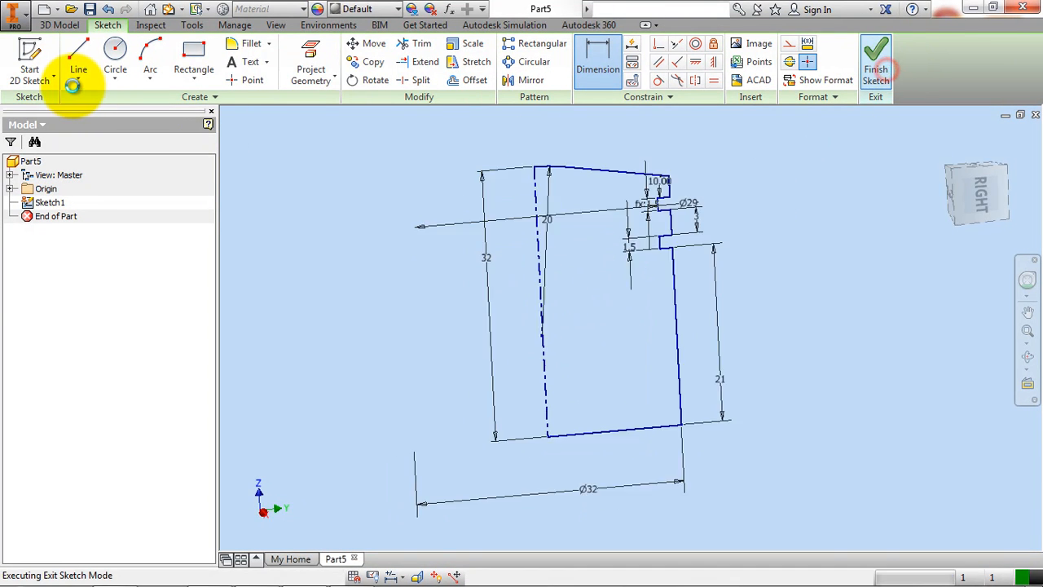
click(114, 73)
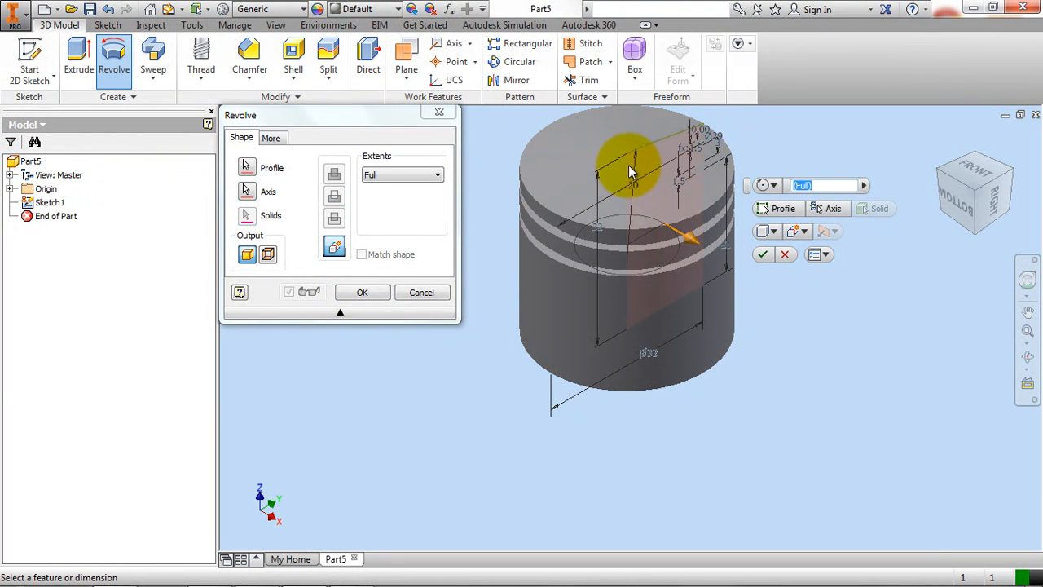
click(369, 292)
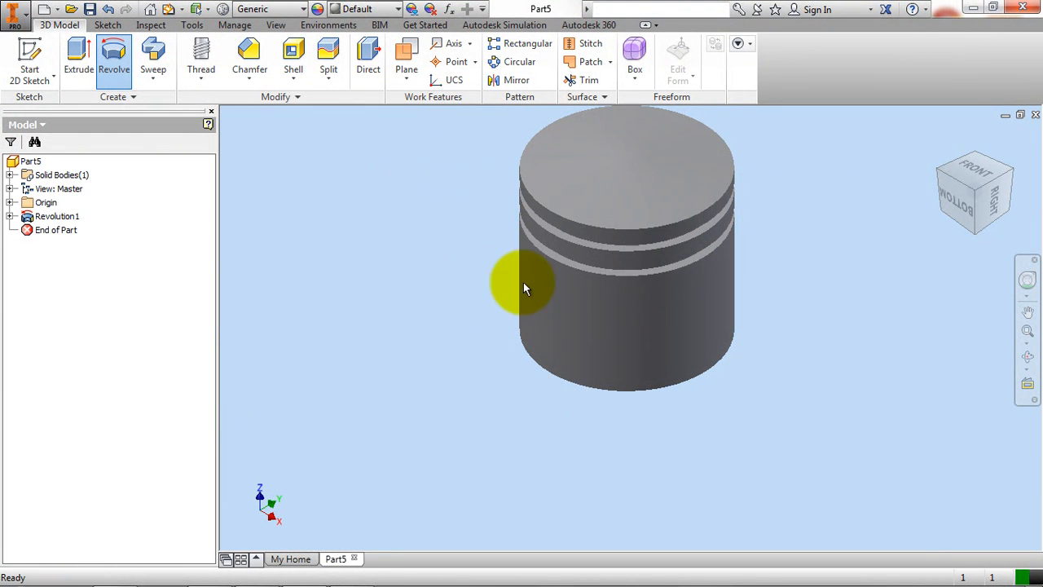
middle_drag(682, 332, 642, 389)
- Review the bore in the piston drawing and place a hole on the piston's bottom face, concentric with the cylindrical skirt
mouse_move(340, 571)
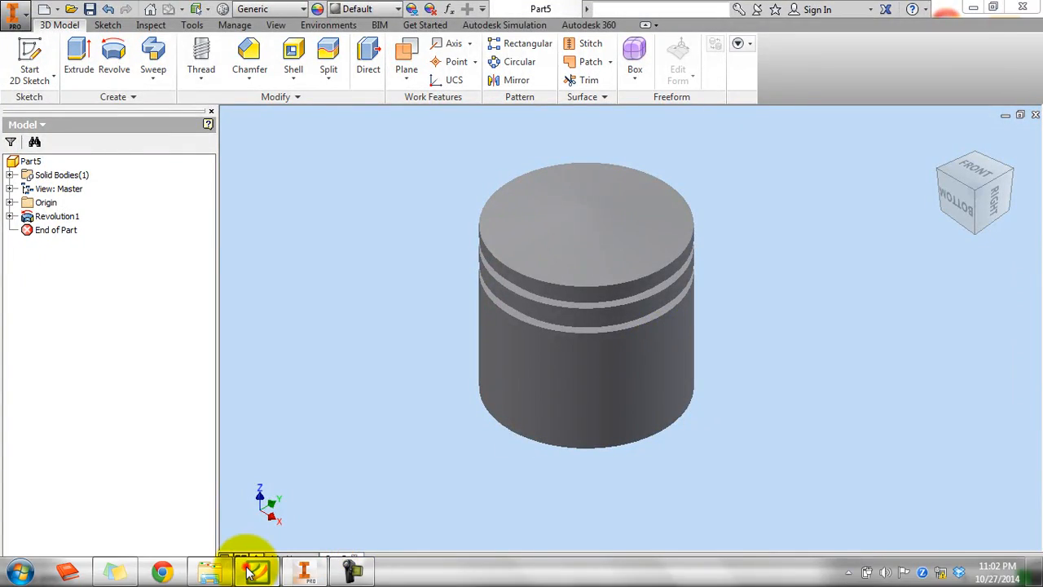
click(253, 572)
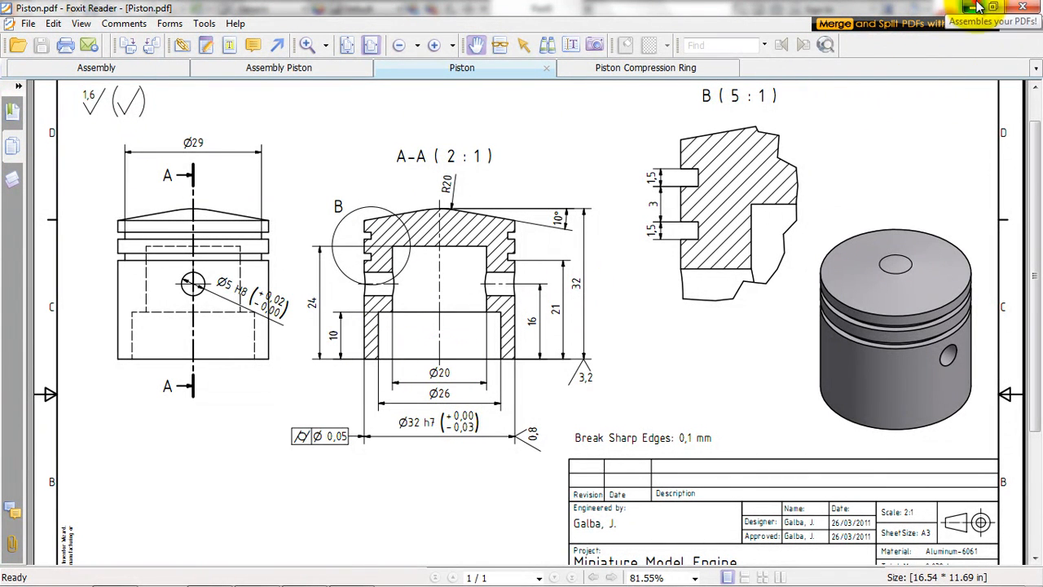
click(976, 8)
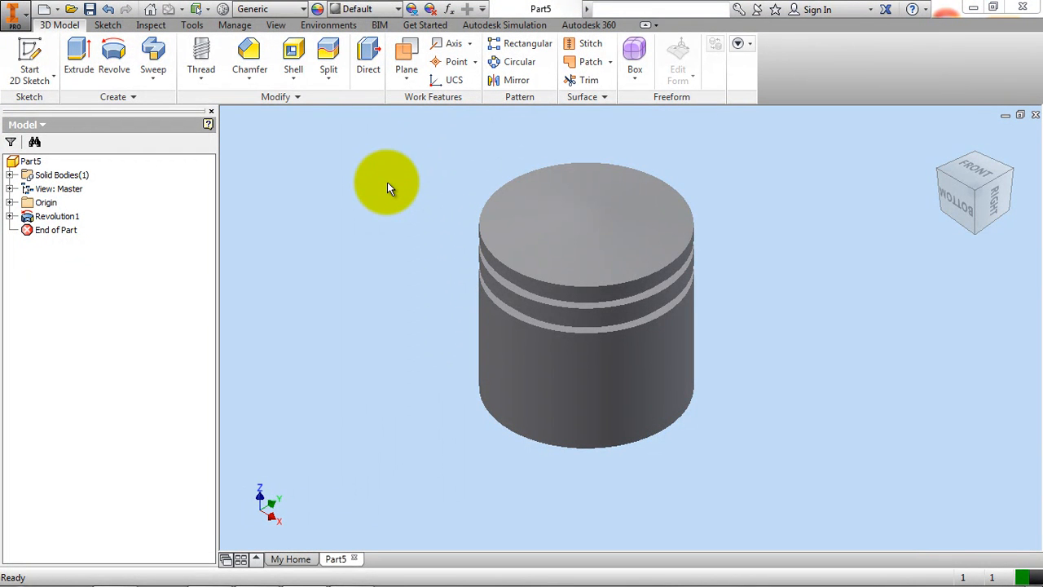
click(202, 79)
click(210, 106)
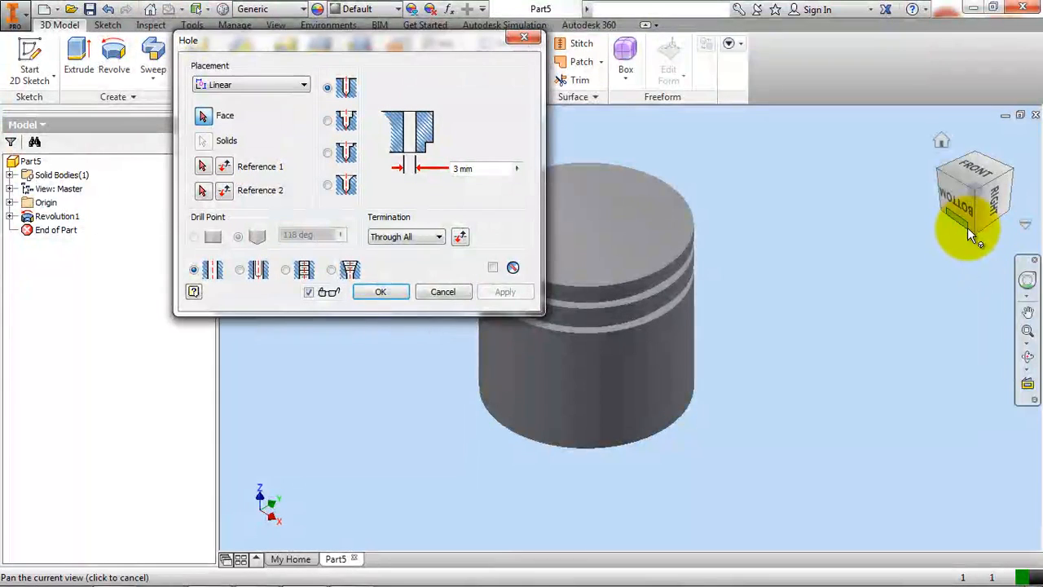
click(974, 228)
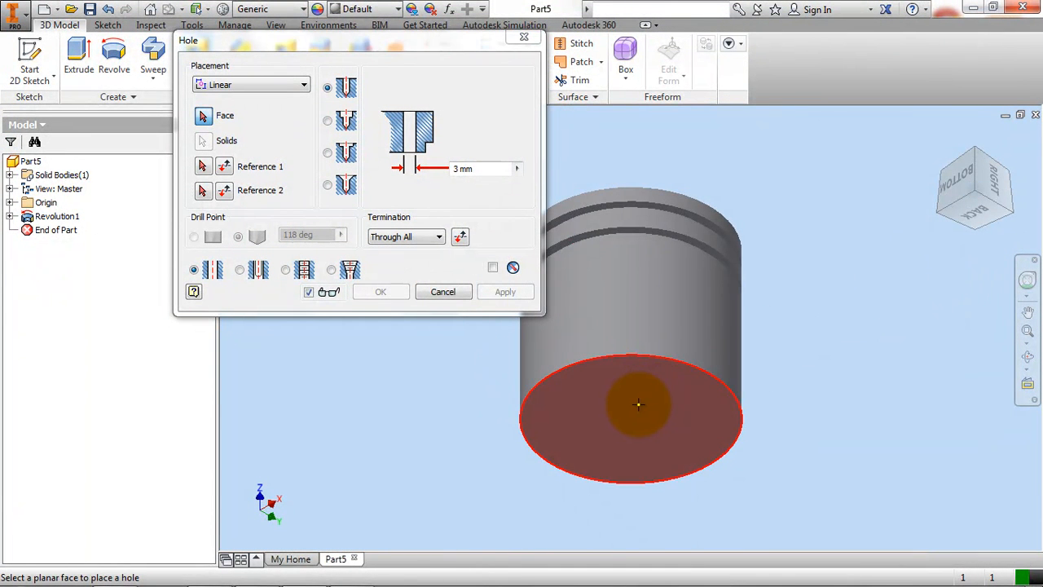
click(638, 404)
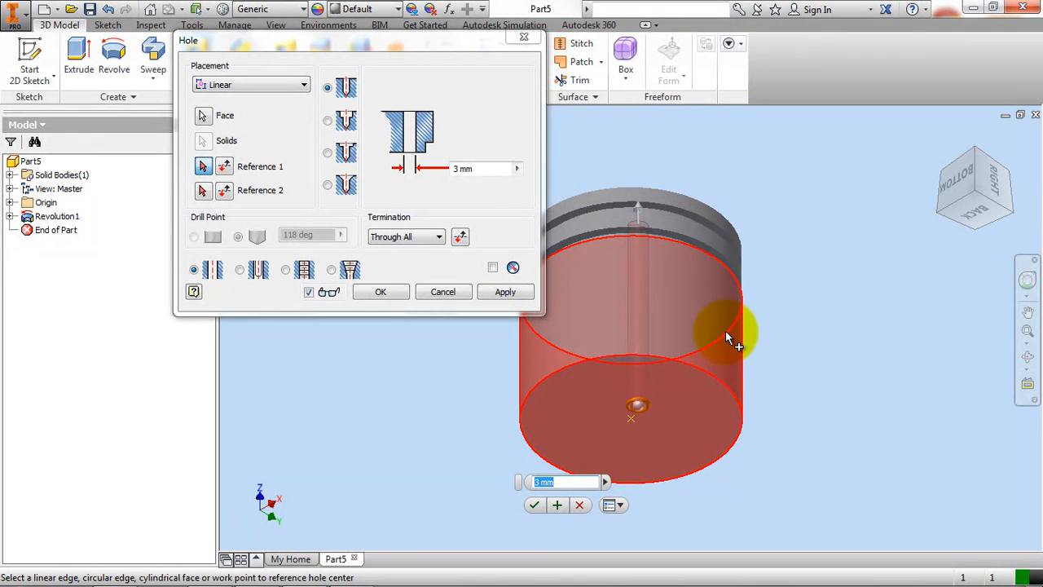
click(725, 331)
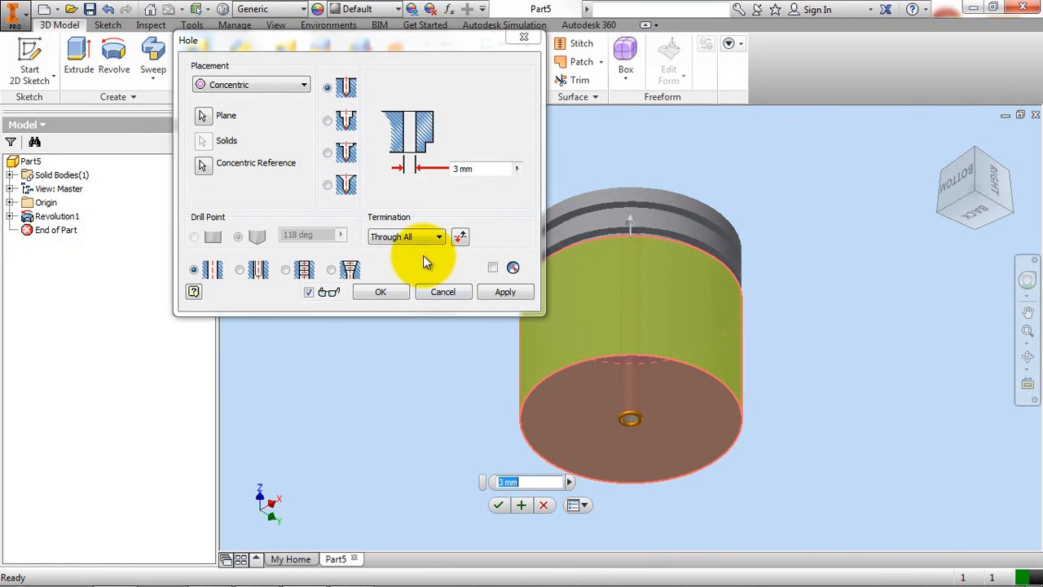
- Configure the hole as a counterbore with Distance termination and a flat drill point
click(345, 119)
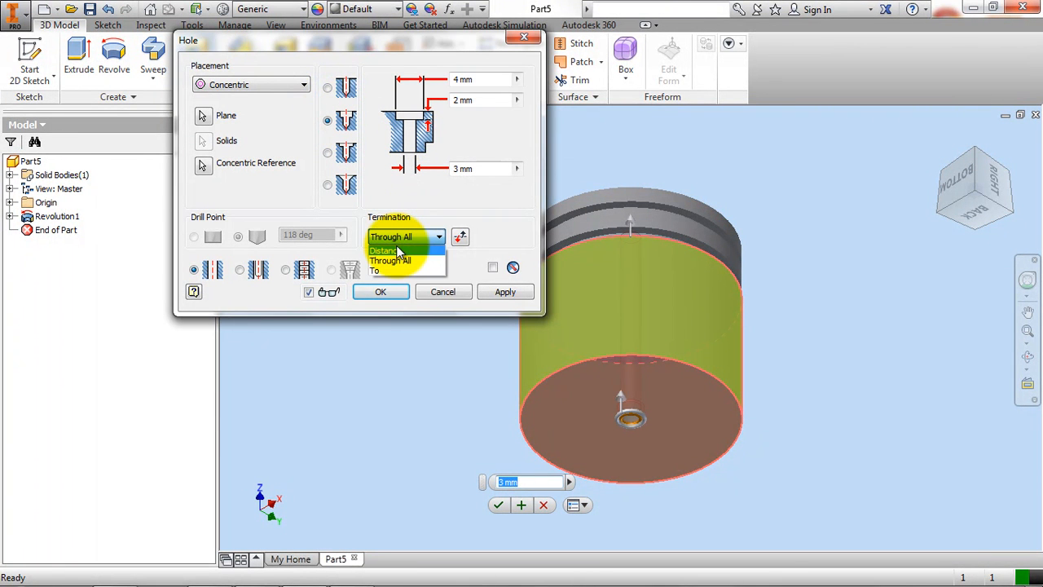
click(394, 251)
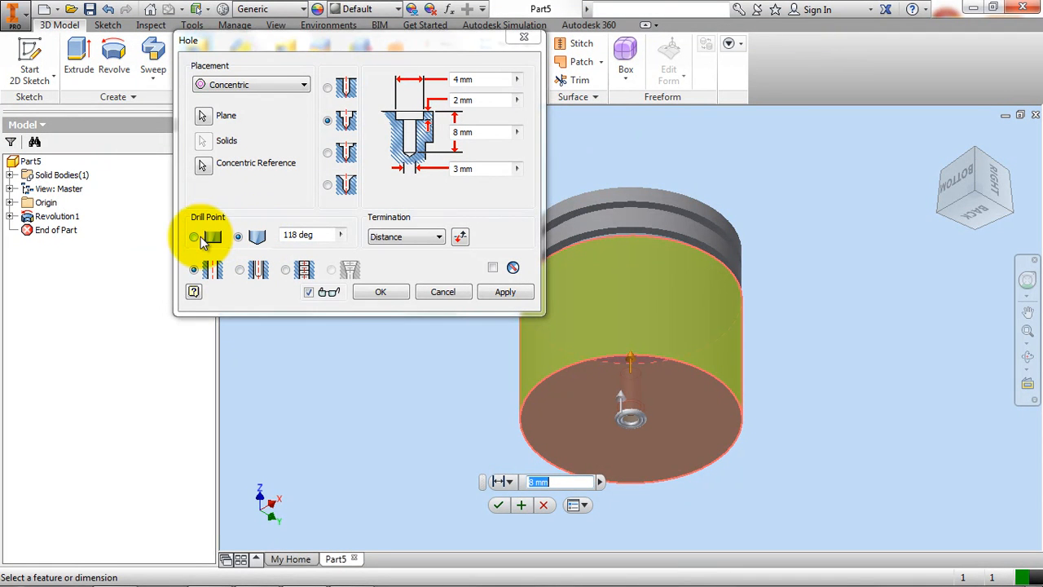
click(204, 242)
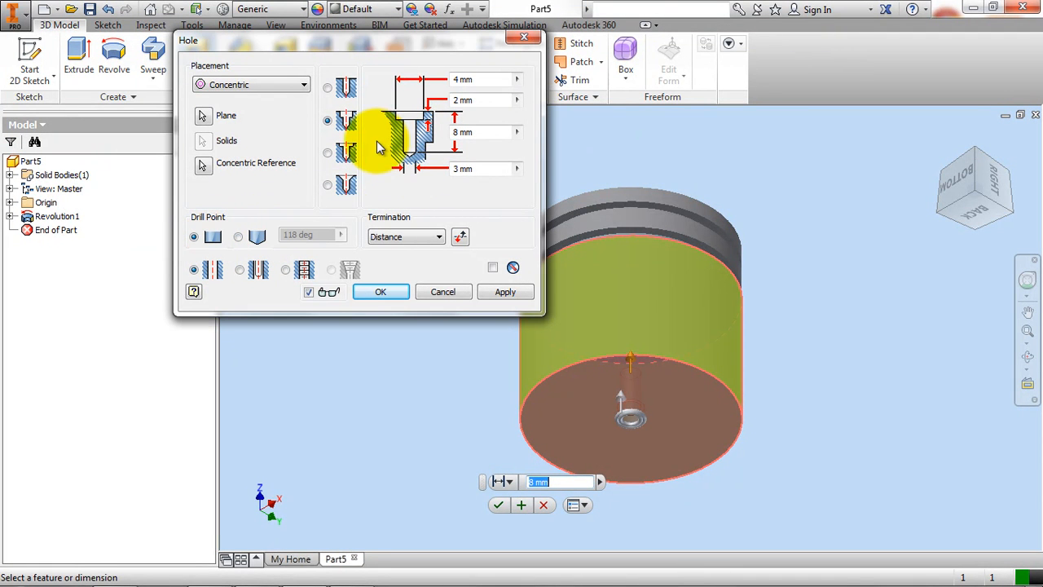
click(327, 88)
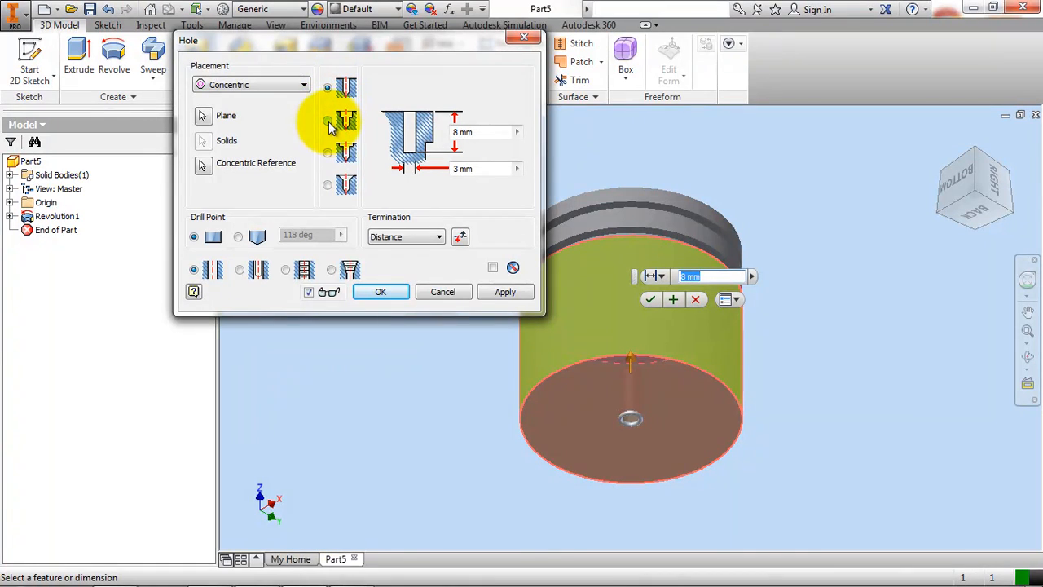
click(328, 121)
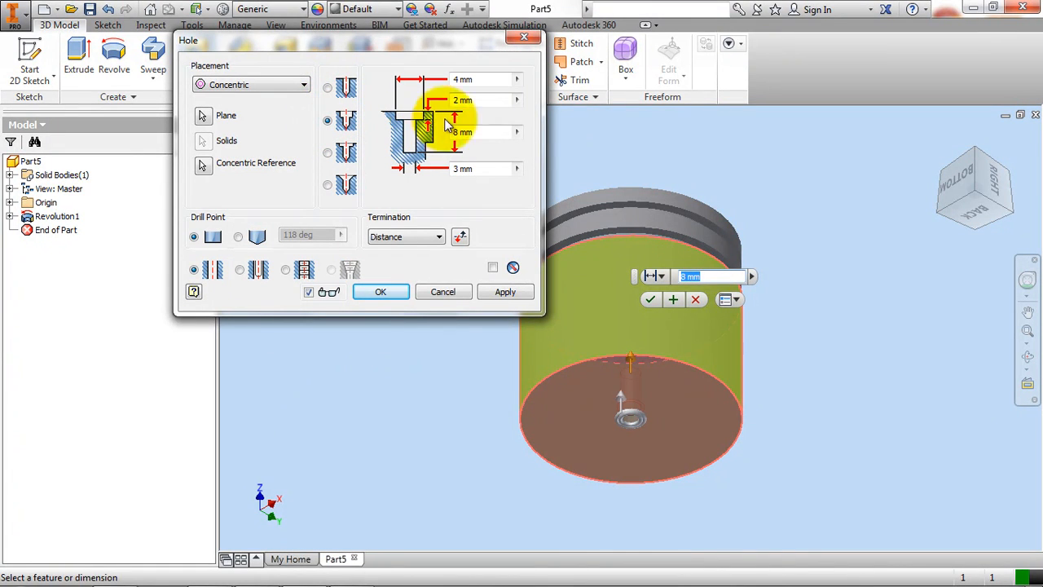
- Consult the piston drawing and set the counterbore diameter to 26 mm, the hole diameter to 20 mm and the counterbore depth to 10 mm
click(257, 571)
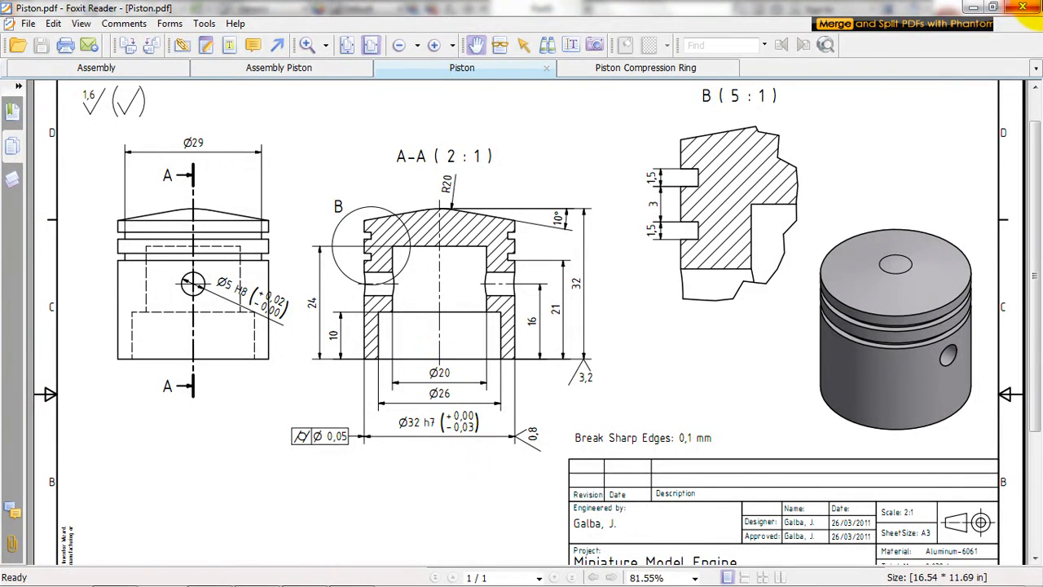
click(977, 7)
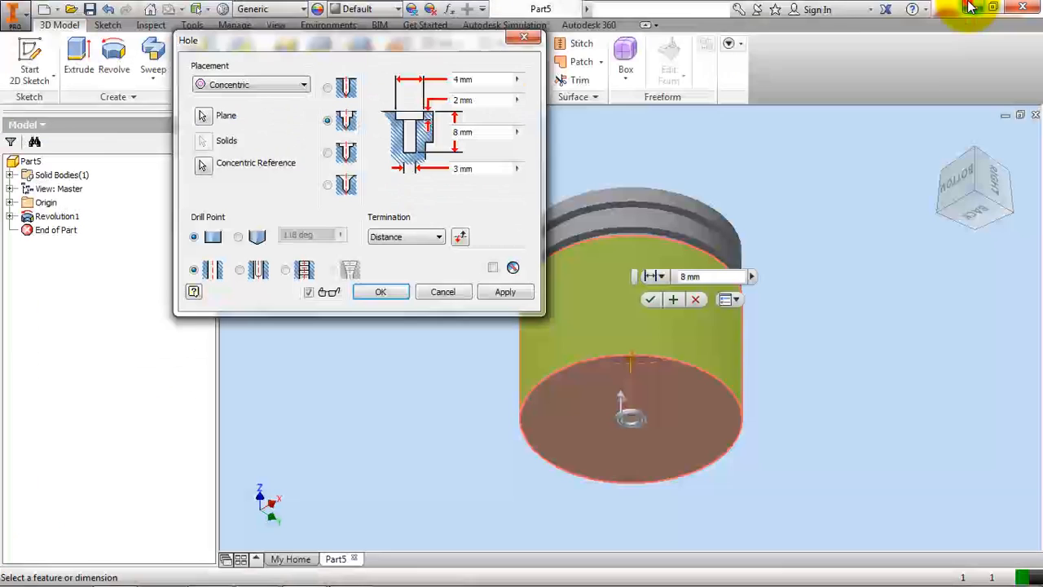
click(456, 79)
text(2)
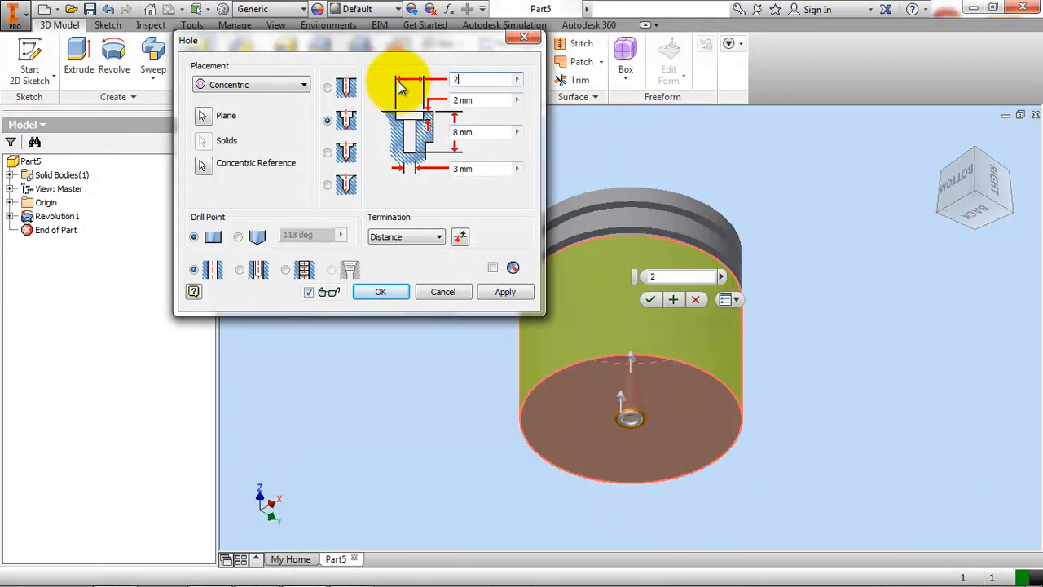
text(6)
click(475, 170)
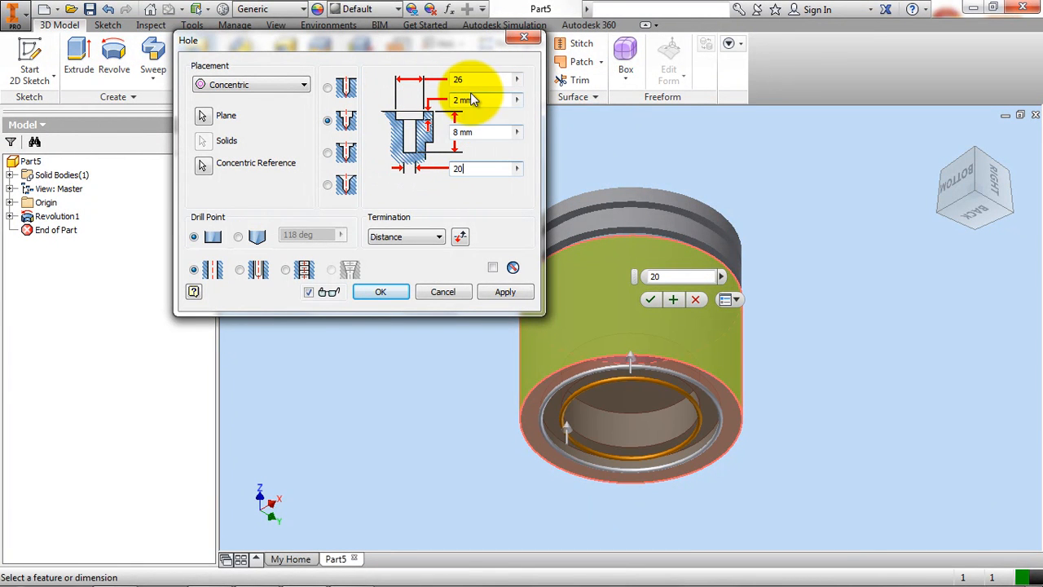
text(10)
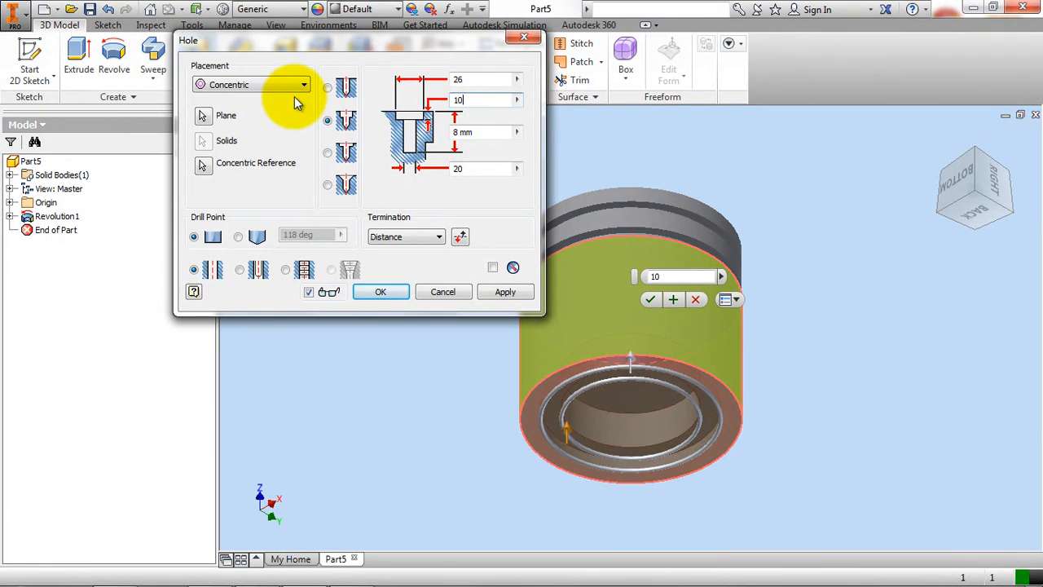
- Check the bore depth in the drawing, set the hole depth to 24 mm and create the counterbored hole
click(259, 572)
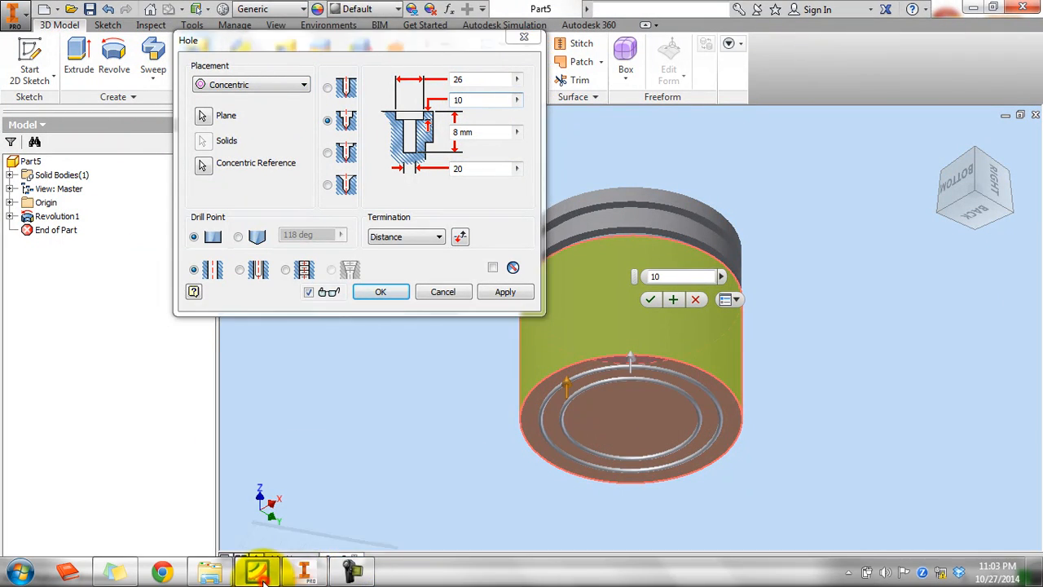
click(323, 297)
click(970, 6)
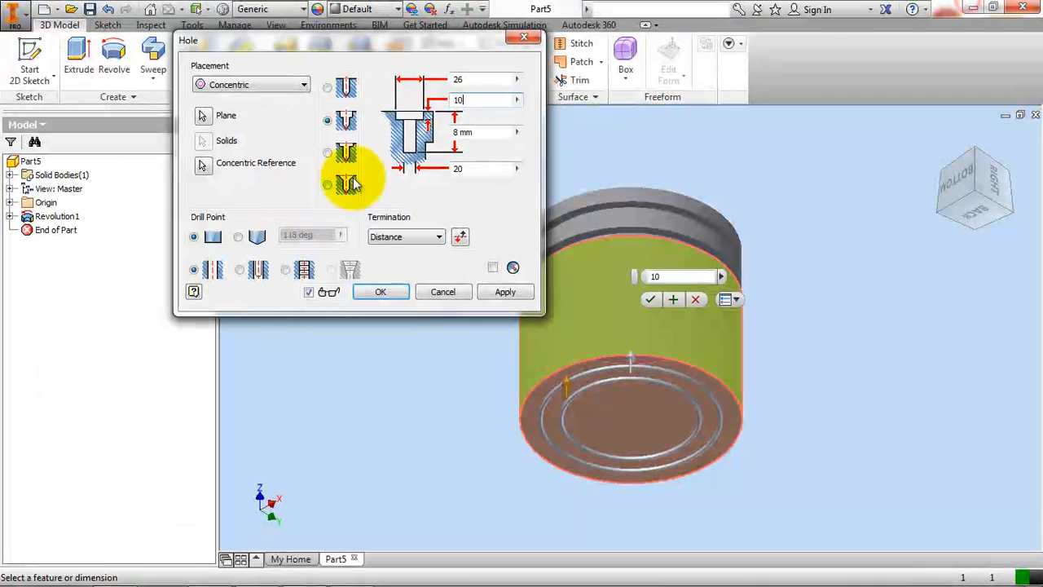
click(481, 132)
text(24)
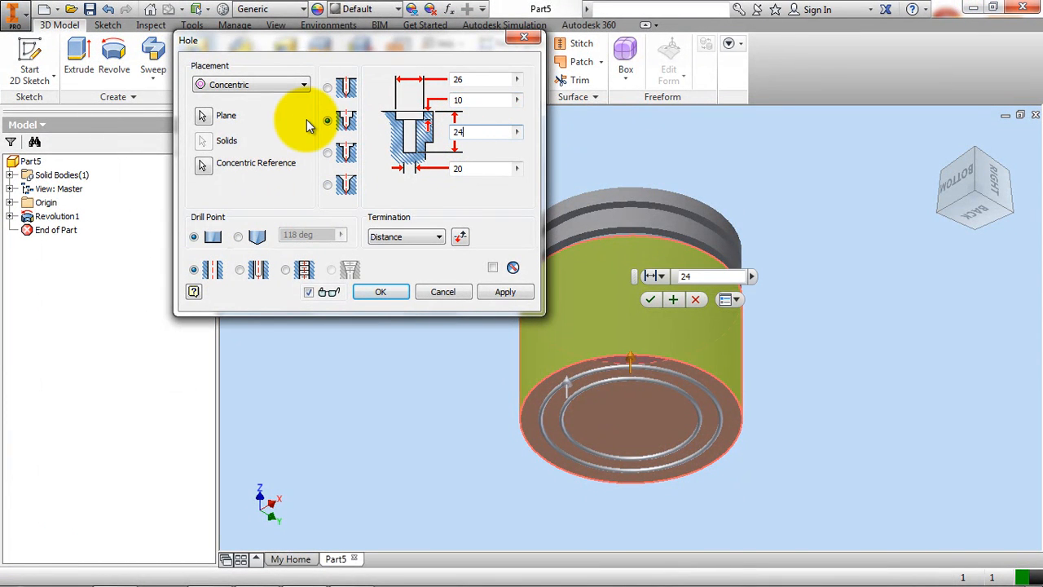
click(377, 291)
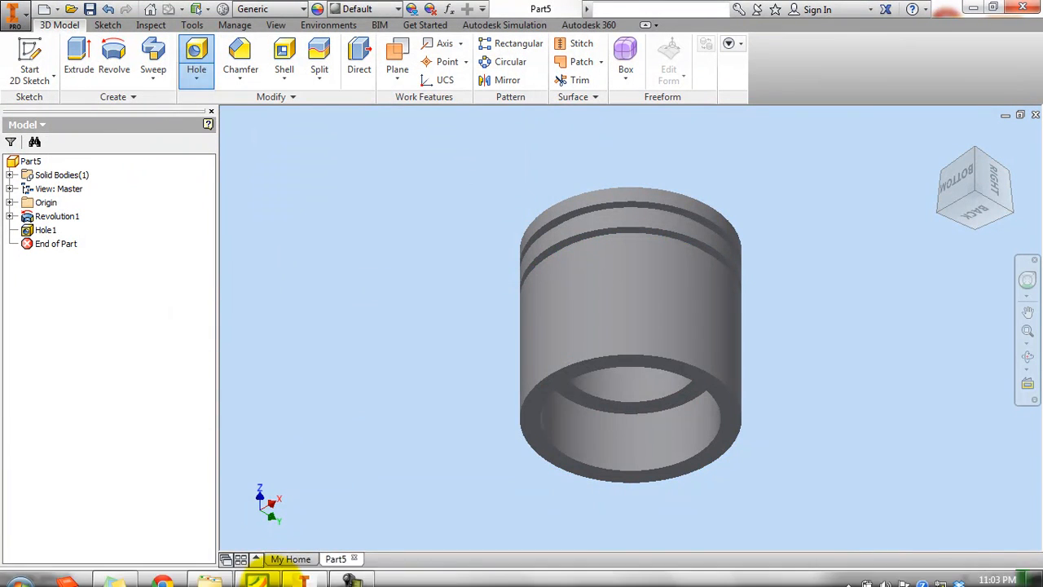
- Save the part as Piston in the Part folder
click(89, 9)
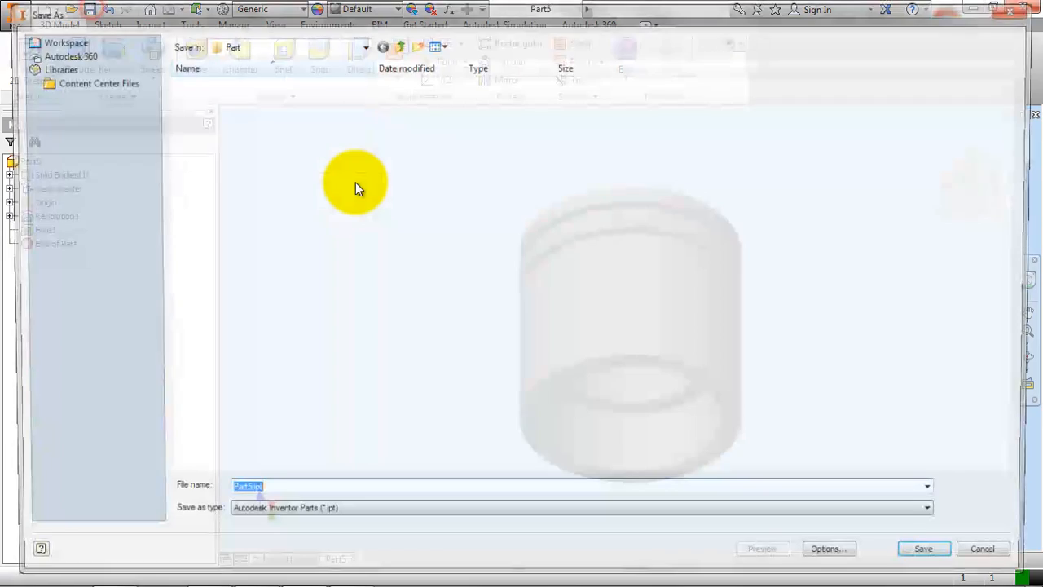
text(Piston)
key(Return)
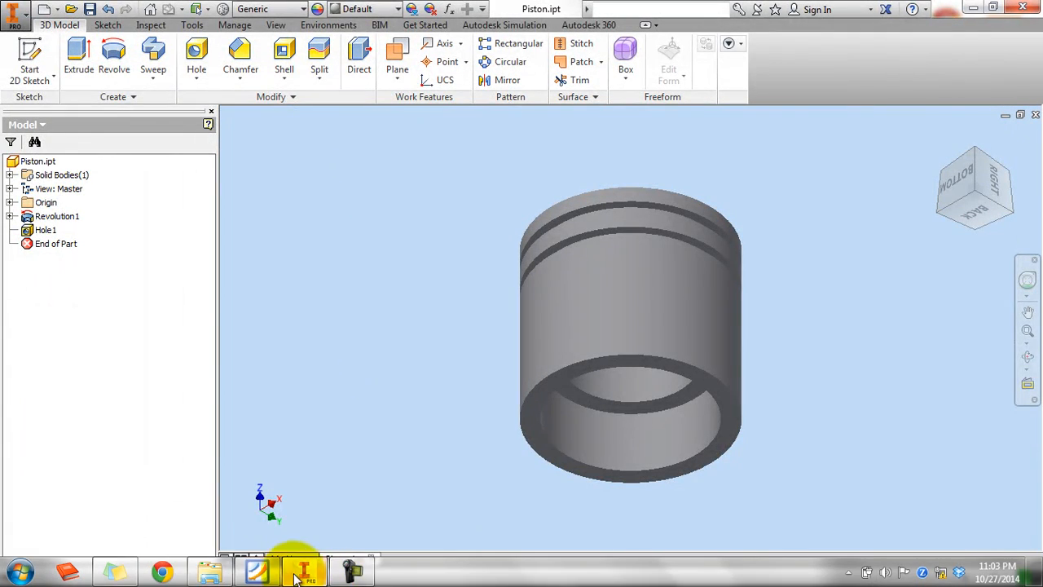
- Check the cross hole in the piston drawing and start a new sketch on the YZ origin plane
click(257, 571)
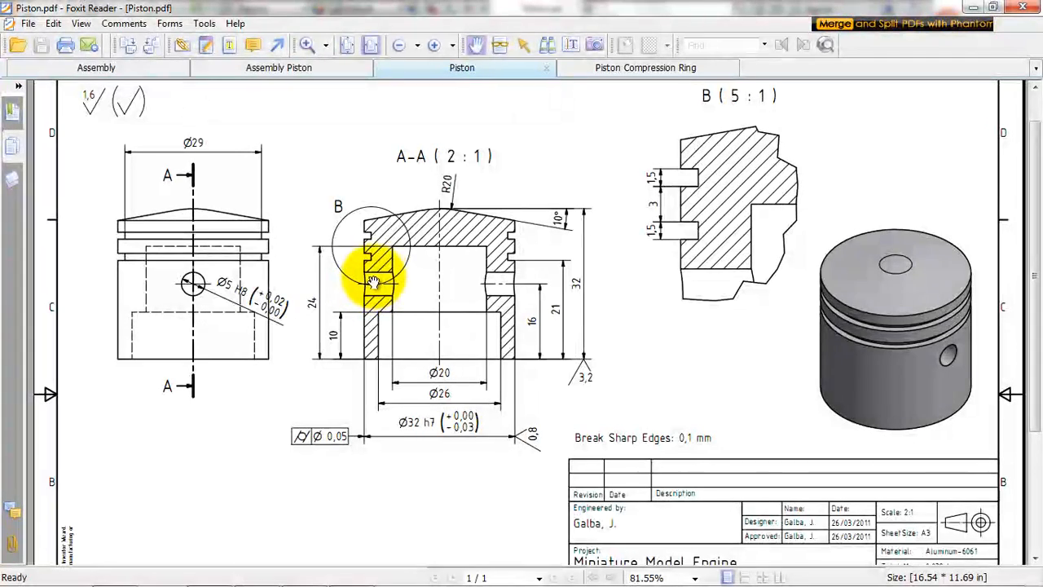
click(972, 8)
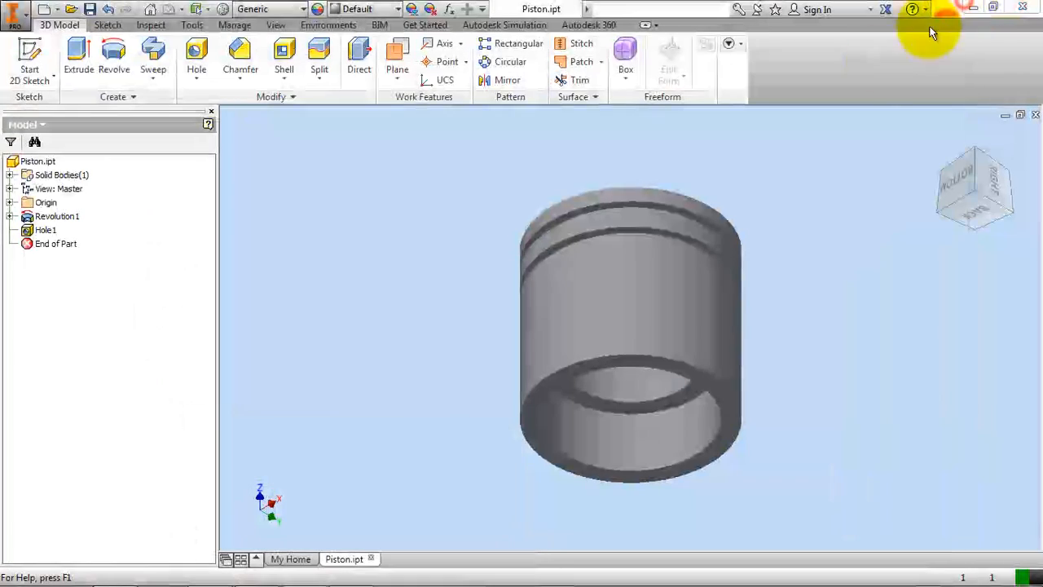
click(941, 142)
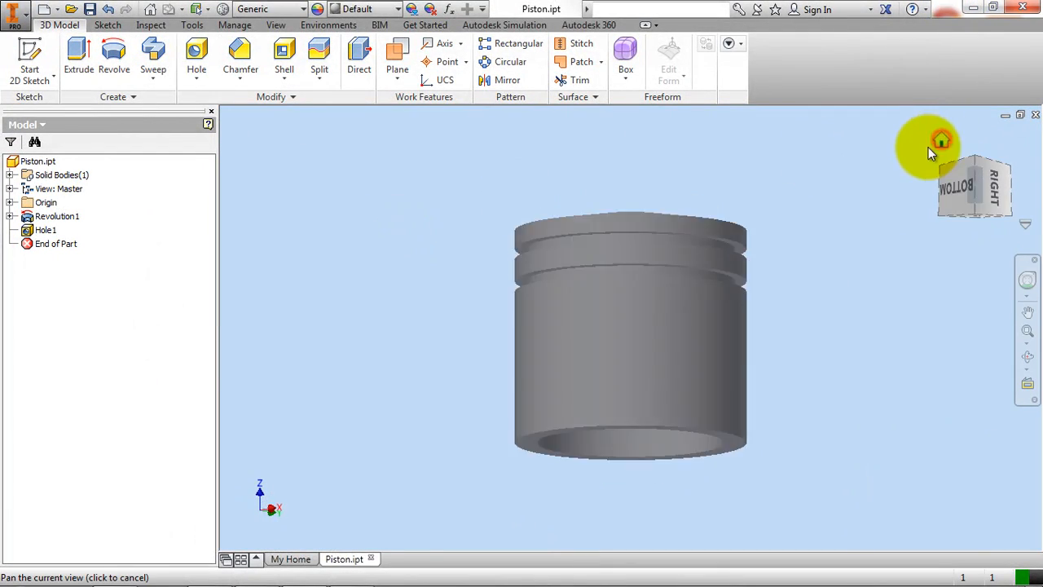
click(33, 59)
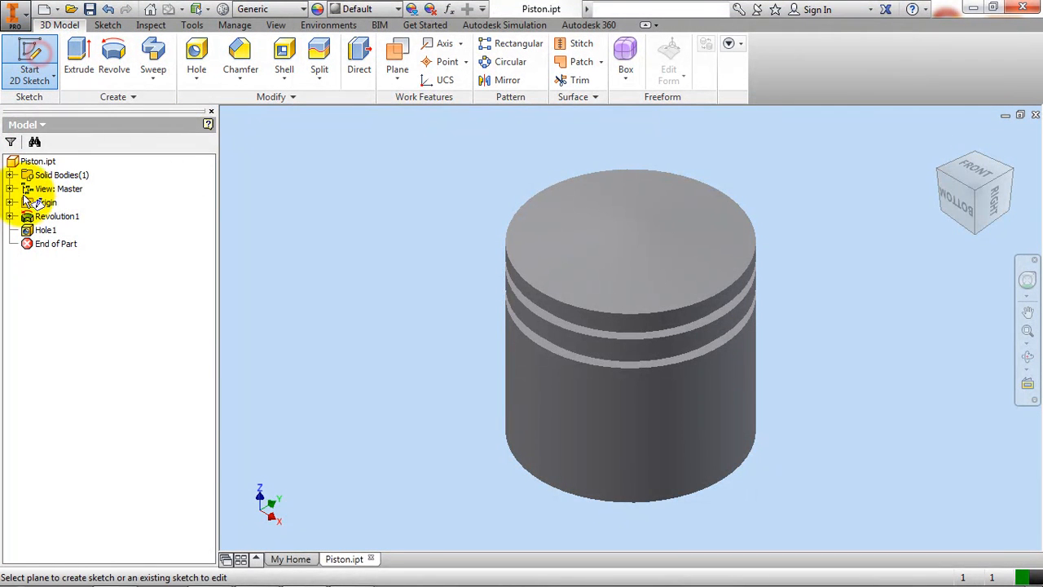
click(9, 202)
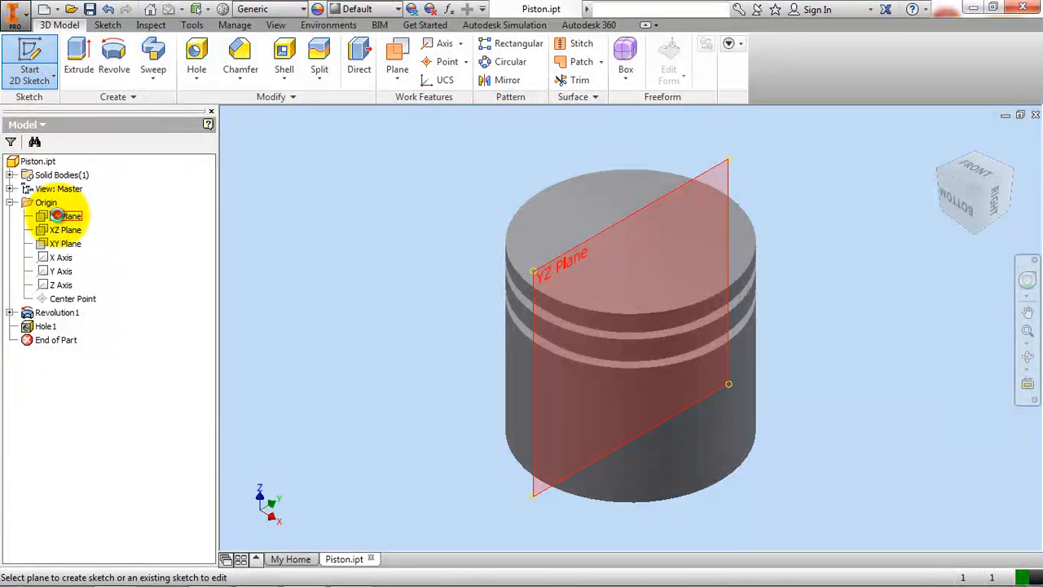
click(62, 217)
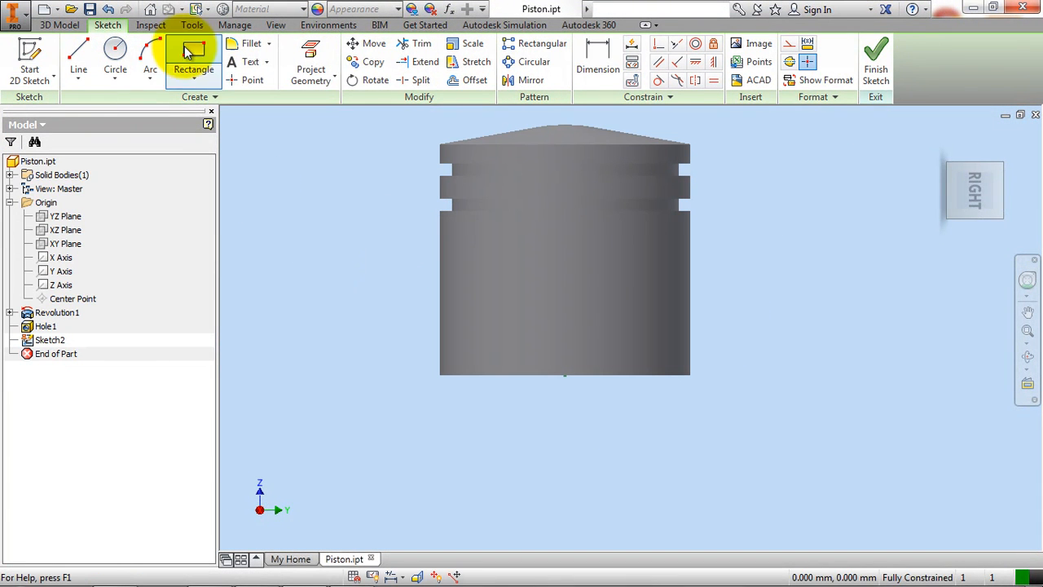
- Sketch a rectangle extending past both sides of the piston, its lower edge about 13 mm above the base, and slice the graphics
click(193, 61)
click(346, 174)
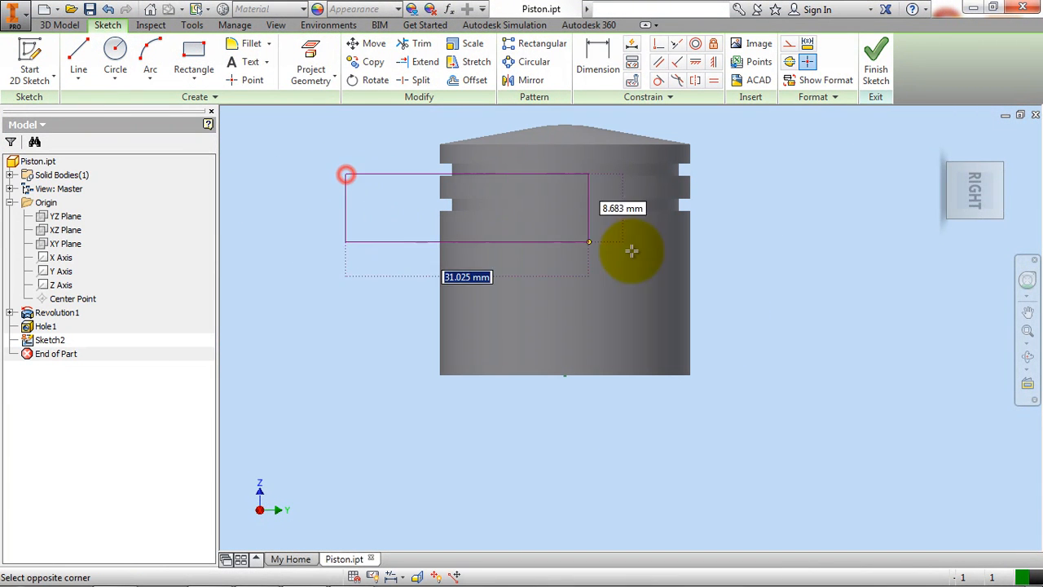
click(818, 274)
right_click(733, 241)
click(771, 240)
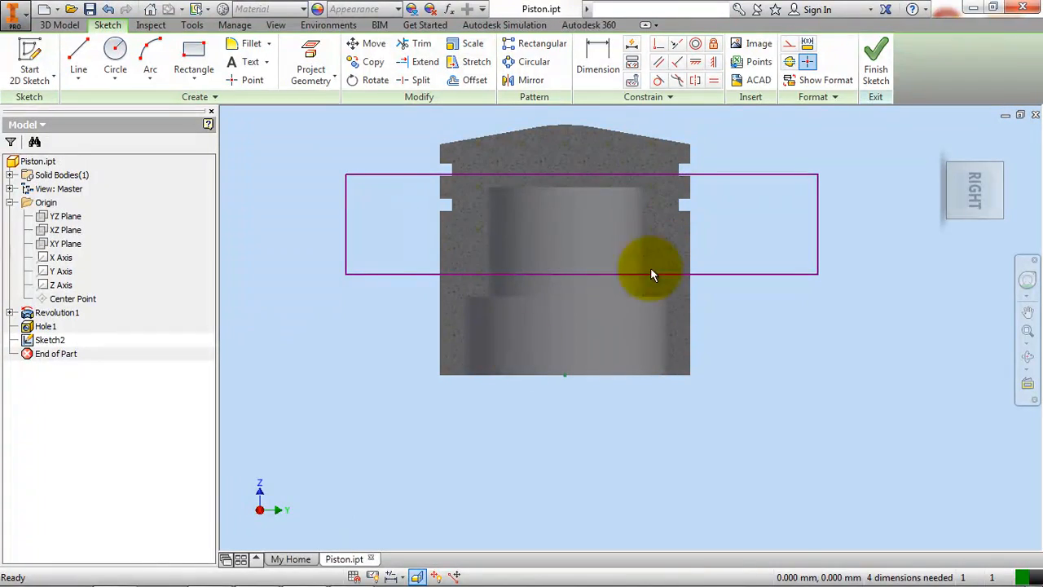
- Check the cross hole height in the drawing and dimension the rectangle's lower edge 16 mm above the piston base
click(257, 571)
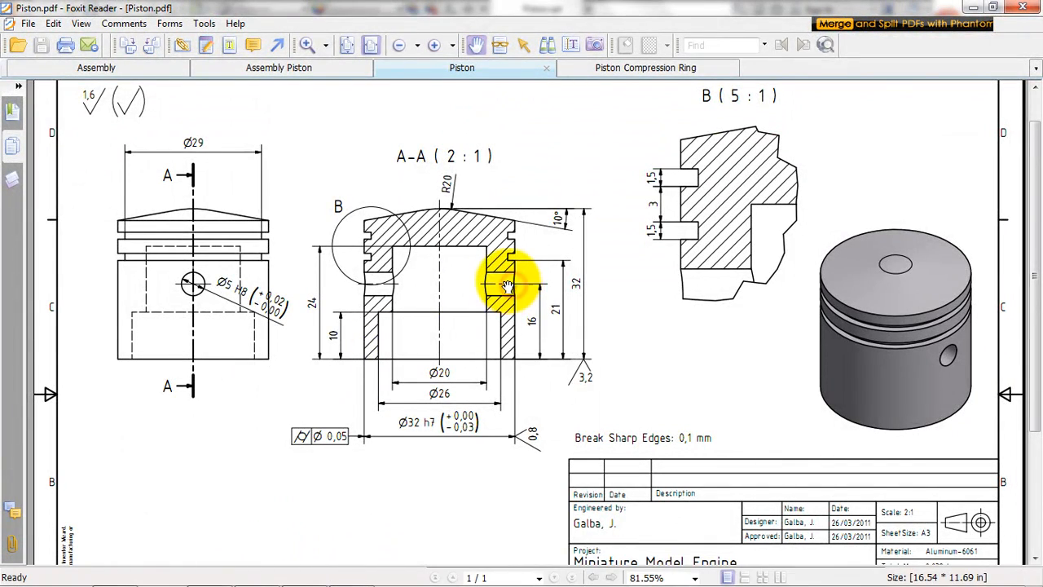
click(978, 8)
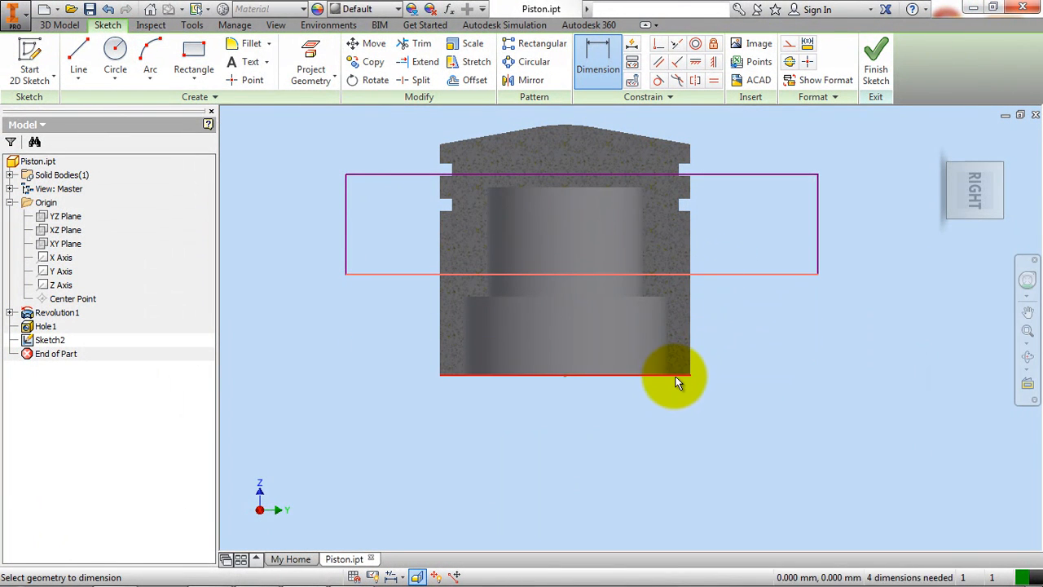
click(744, 331)
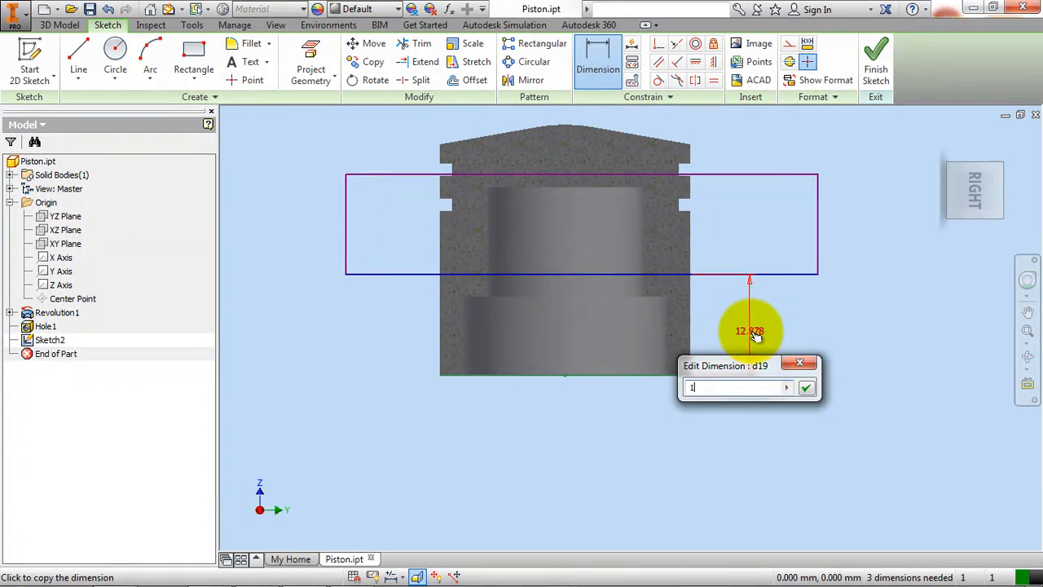
text(16)
key(Return)
- Check the cross hole diameter in the drawing and dimension the rectangle's height as 5/2 mm
mouse_move(396, 571)
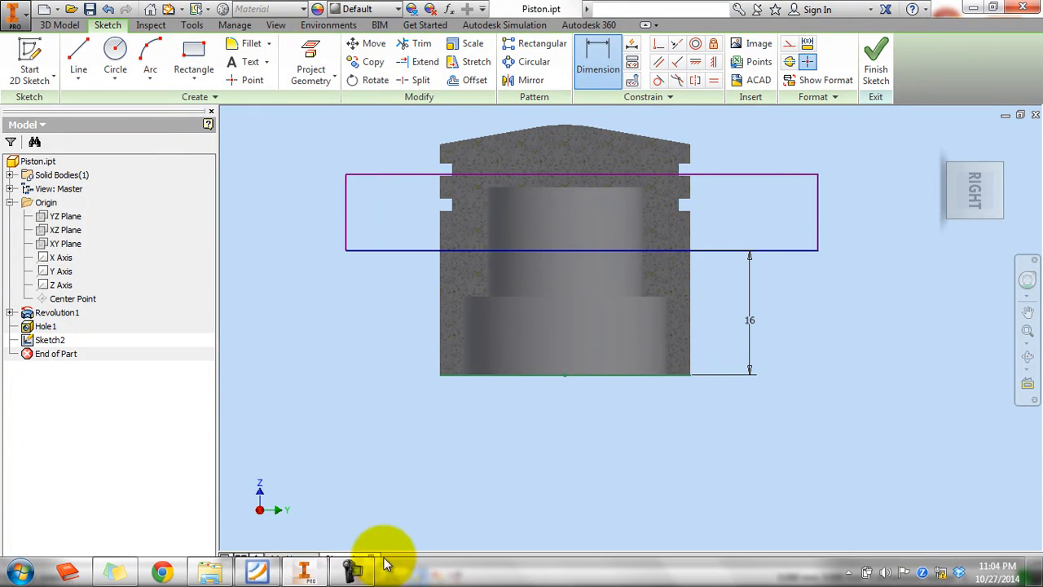
click(257, 573)
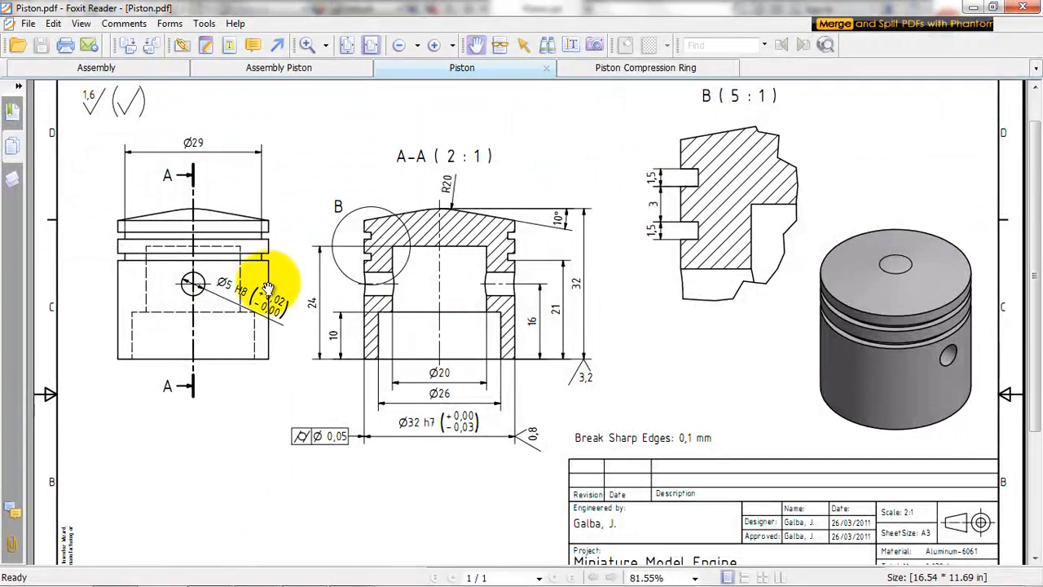
click(973, 7)
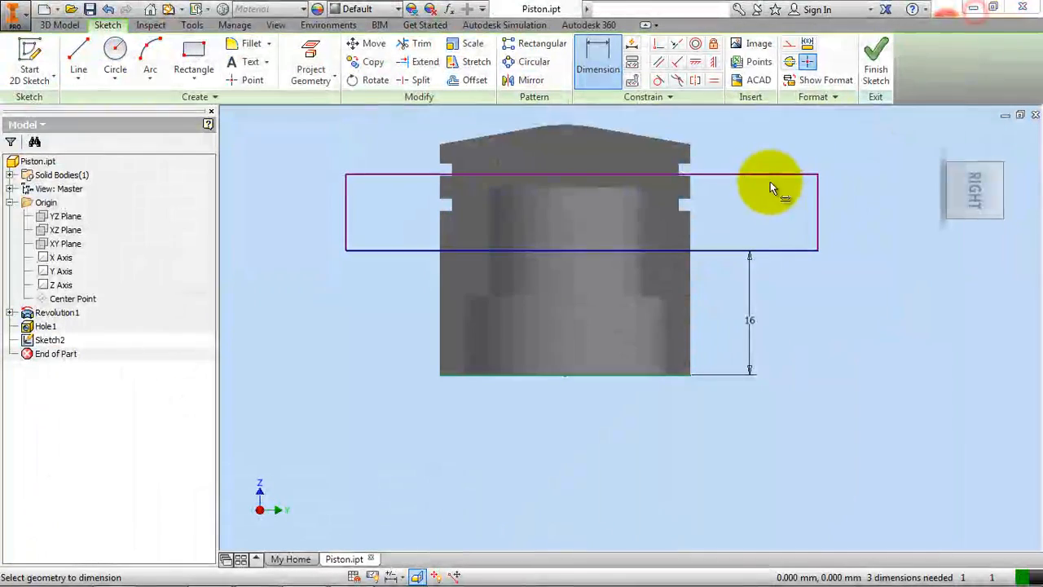
click(771, 174)
click(769, 248)
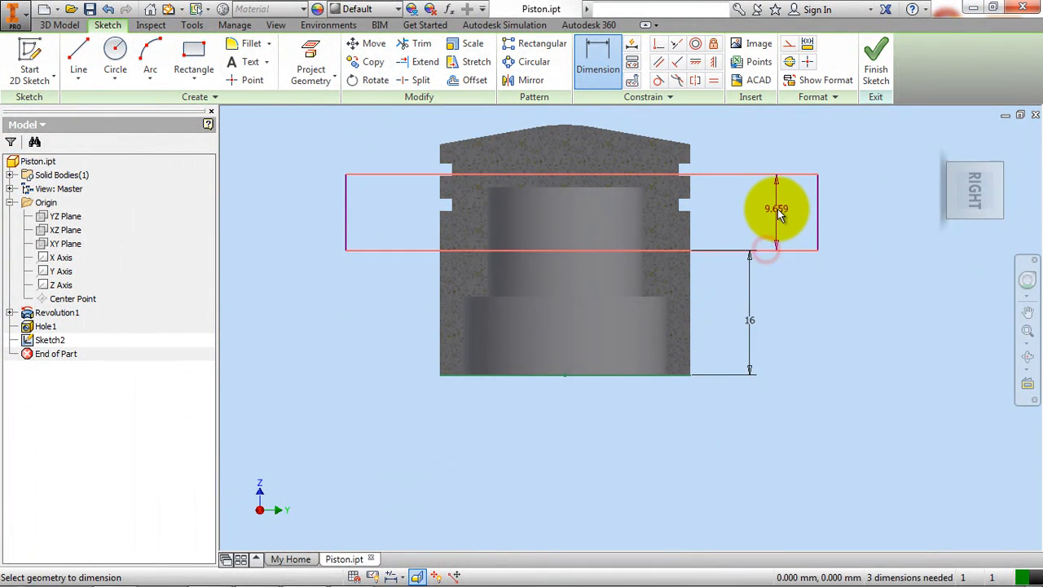
click(780, 210)
text(5/2)
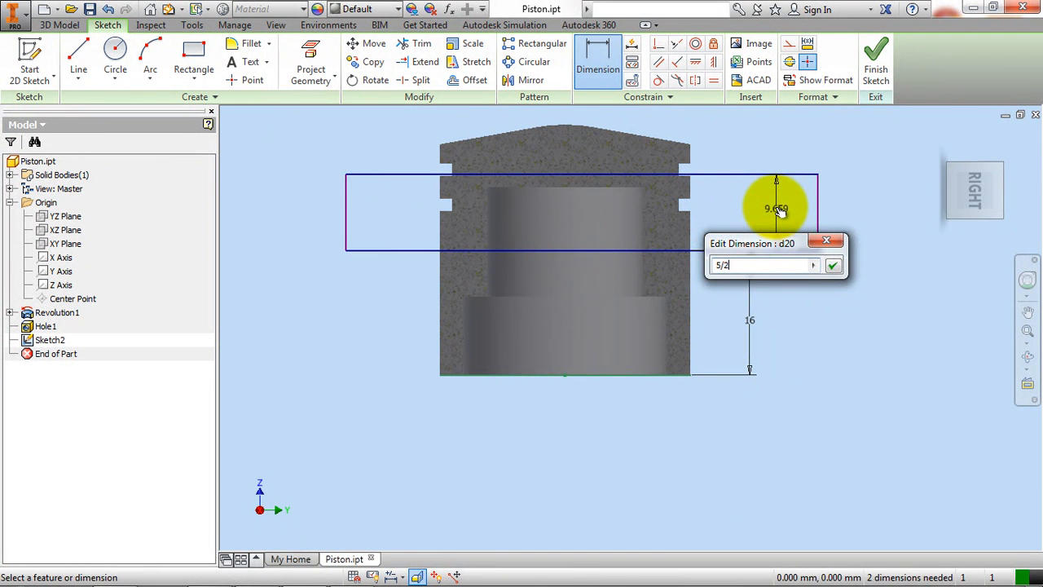
key(Return)
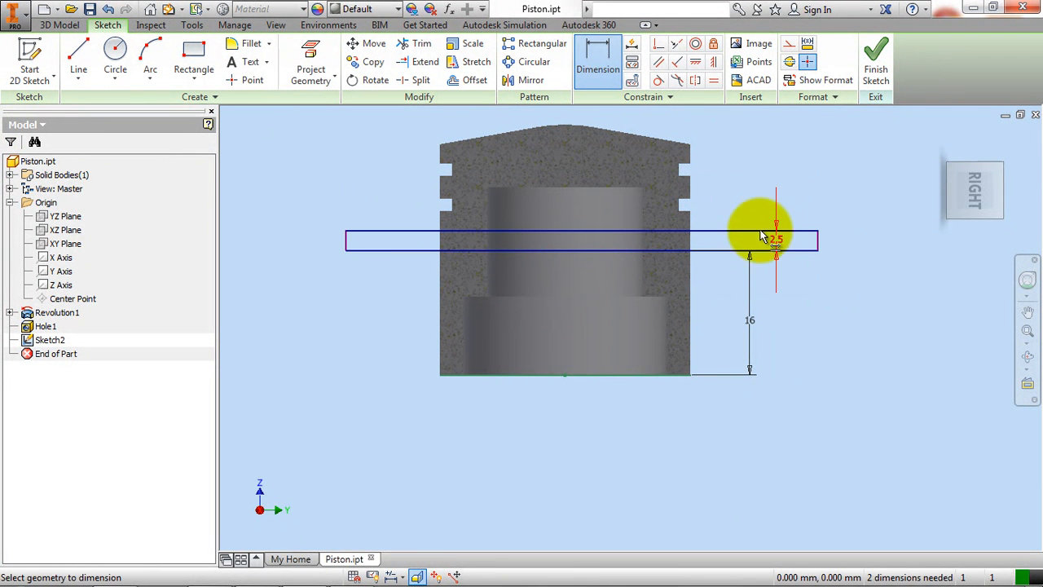
right_click(824, 288)
click(876, 291)
- Shorten the rectangle's overhanging end toward the piston and project both outer side walls of the piston into the sketch
drag(820, 253, 747, 251)
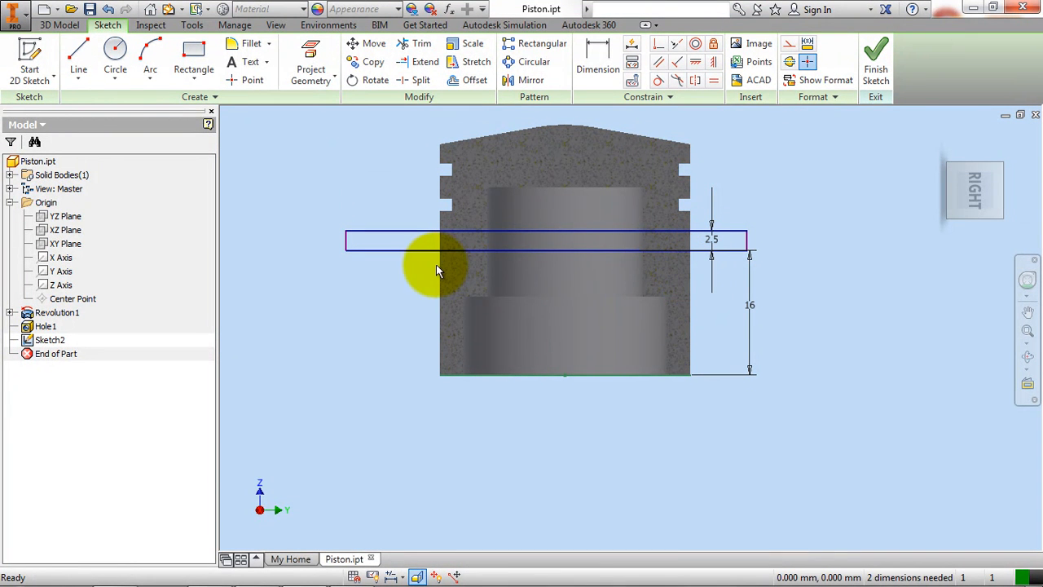
click(310, 59)
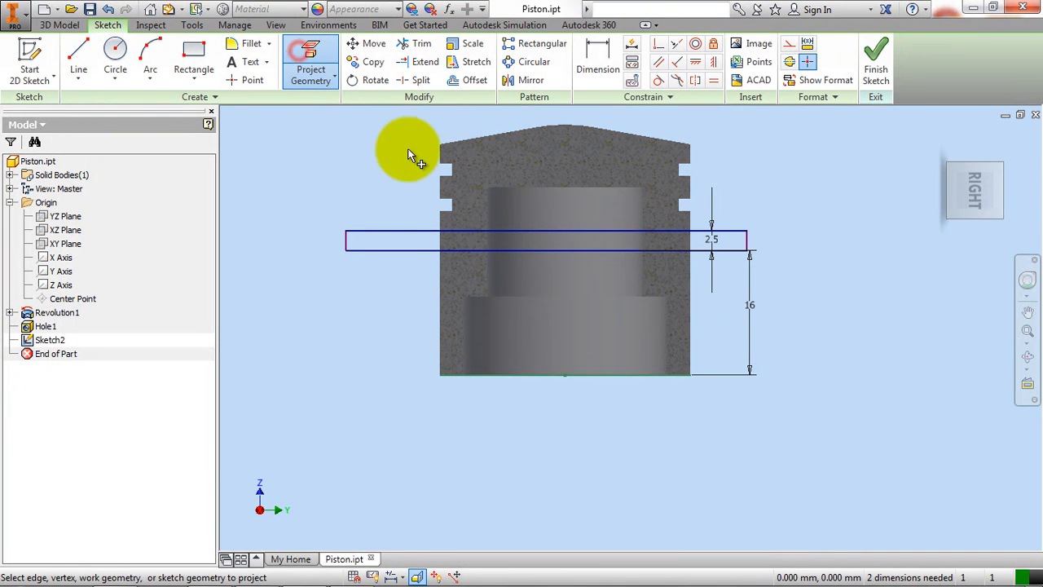
click(442, 273)
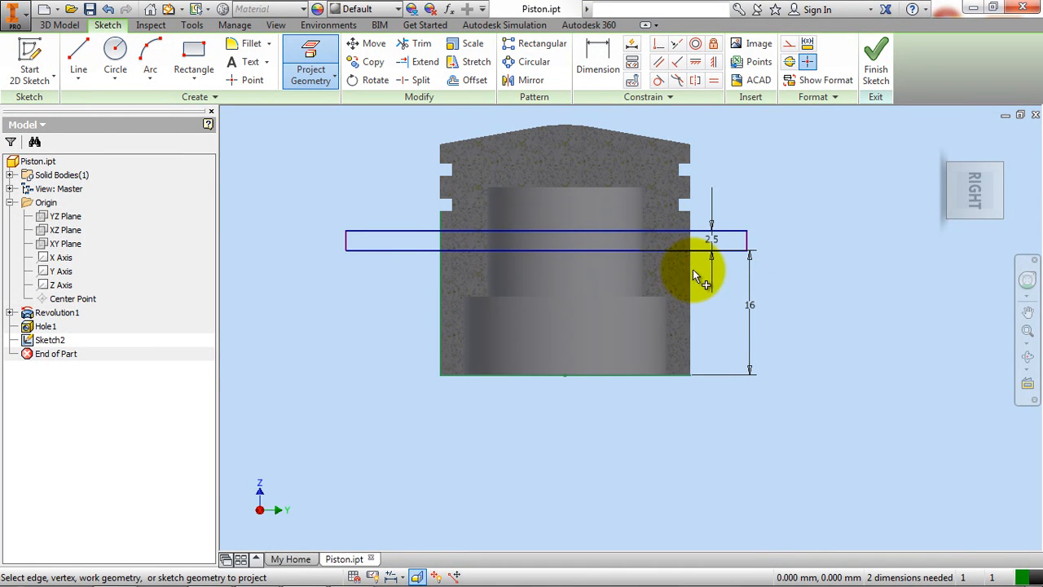
right_click(819, 191)
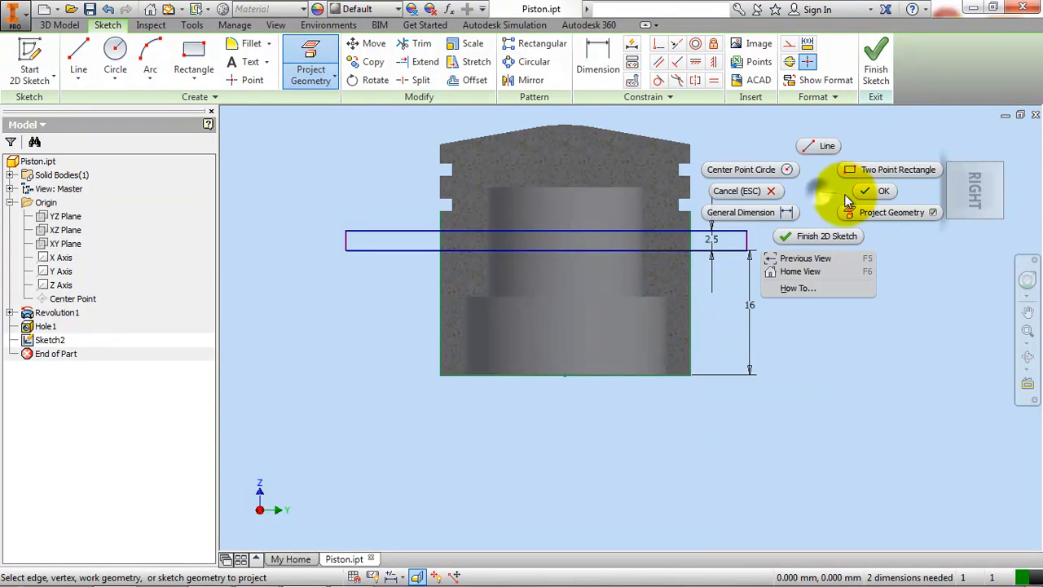
click(861, 194)
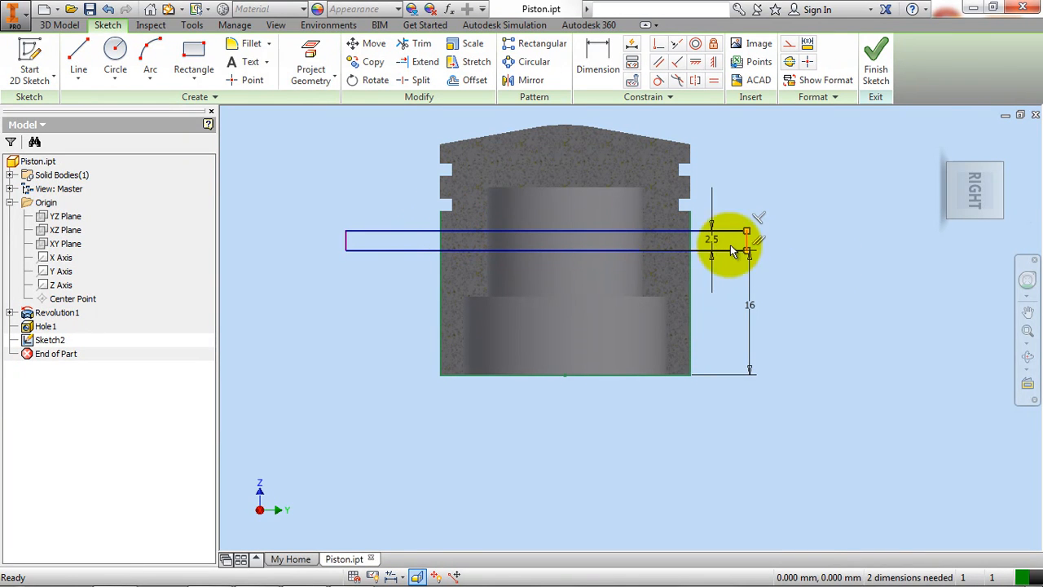
- Make both short ends of the rectangle collinear with the projected side walls of the piston
click(677, 44)
scroll(738, 244, down, 3)
click(757, 237)
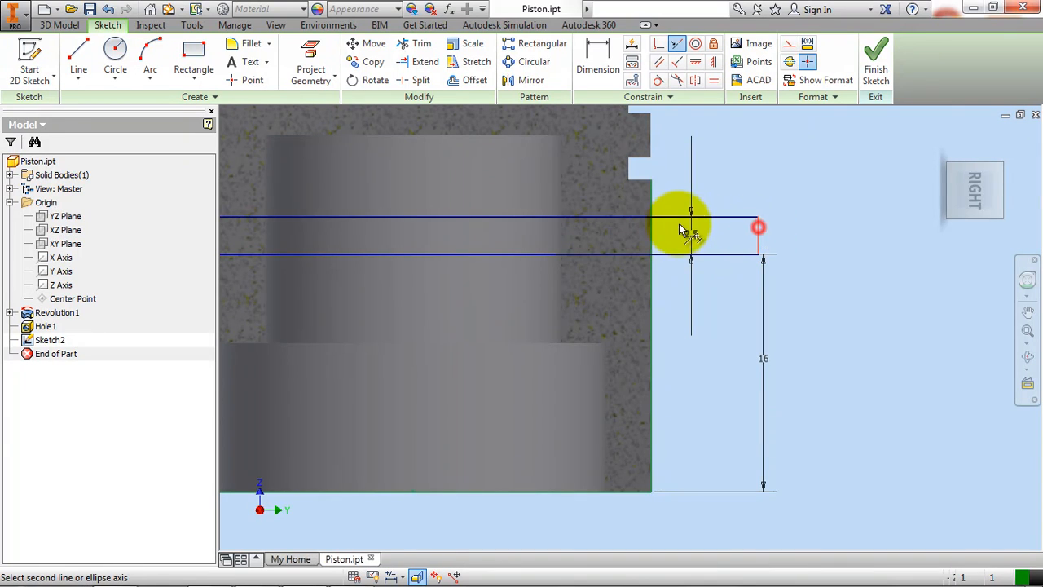
click(652, 227)
scroll(819, 231, up, 3)
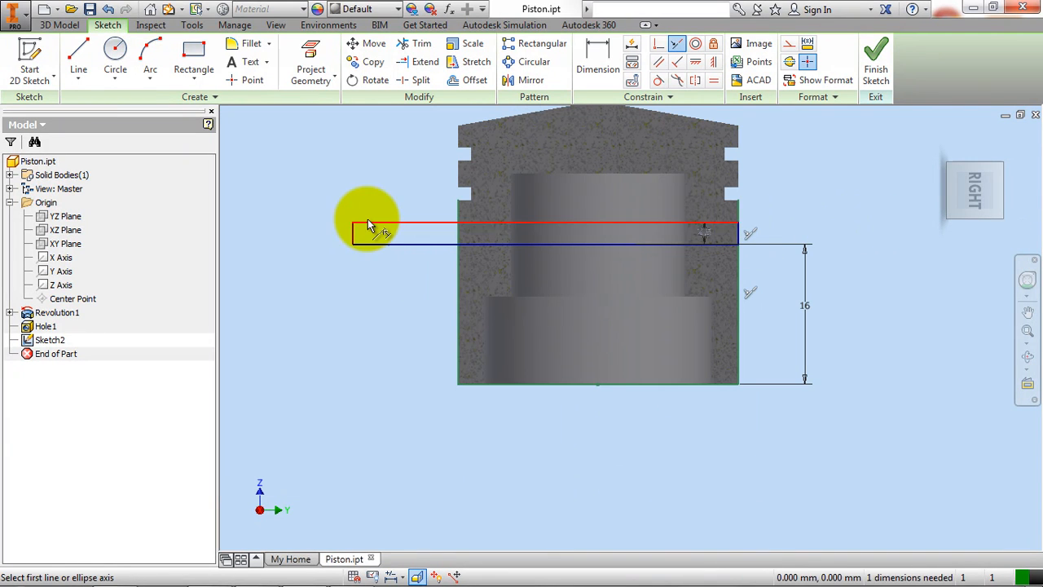
click(459, 235)
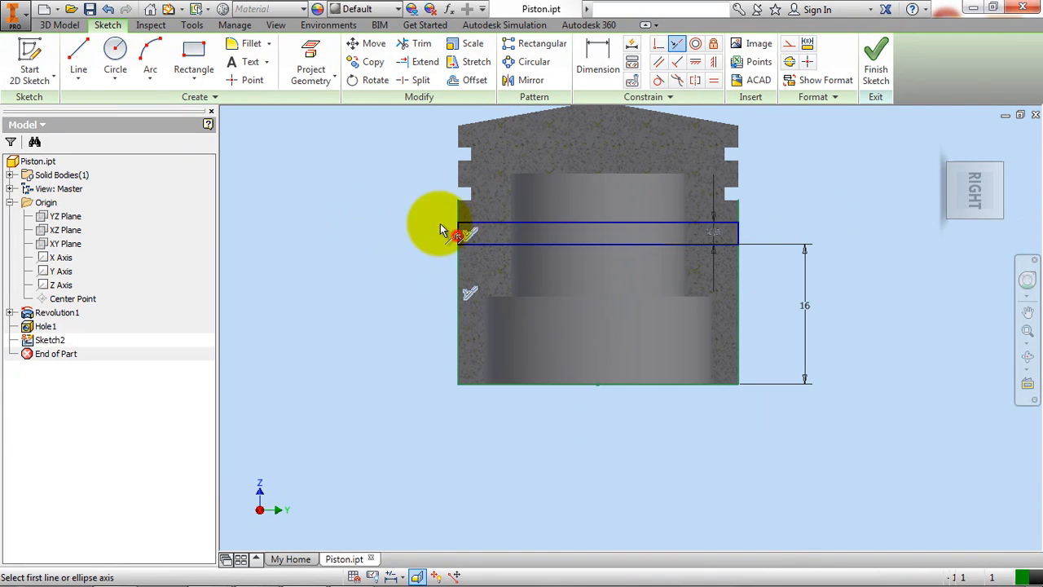
right_click(401, 204)
click(449, 207)
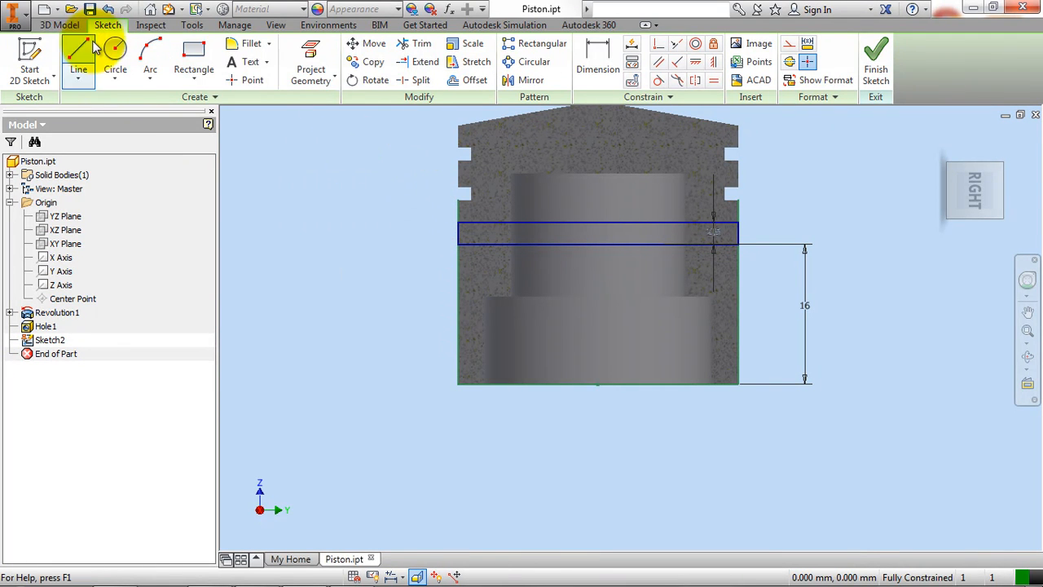
- Revolve the rectangle as a full cut around its lower long edge to make the cross hole
click(58, 24)
click(116, 52)
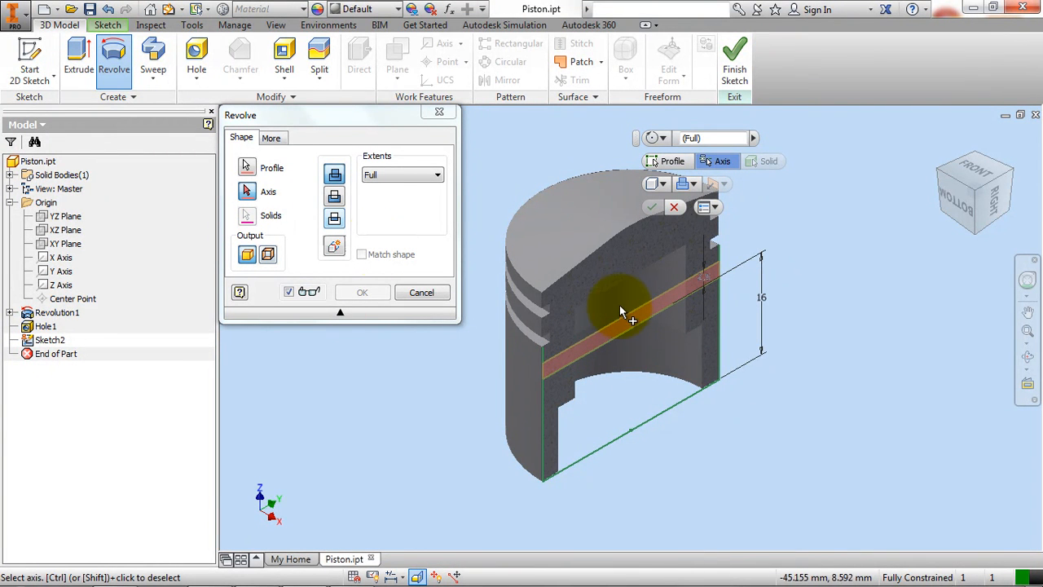
click(691, 300)
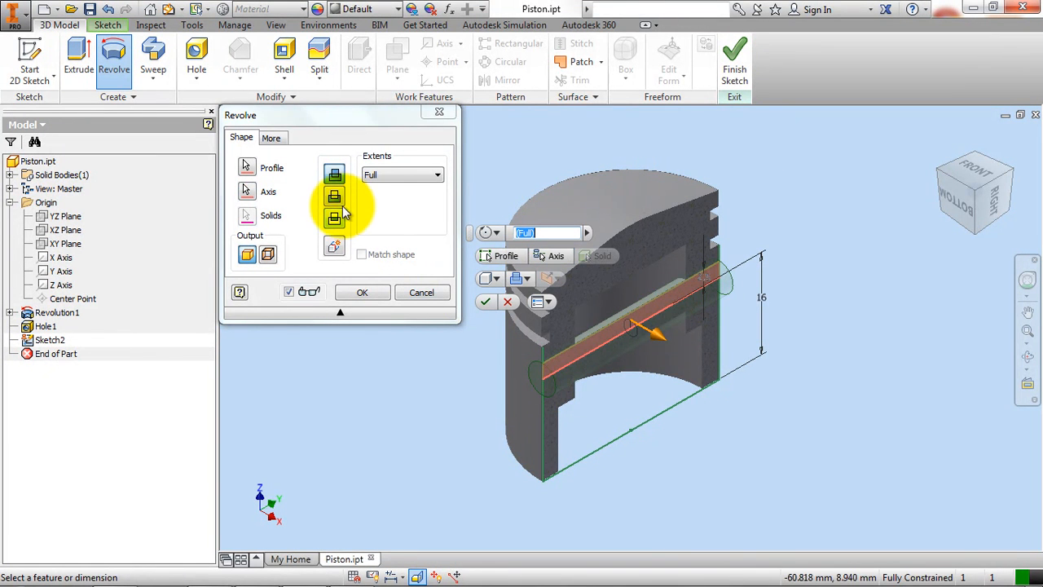
click(334, 199)
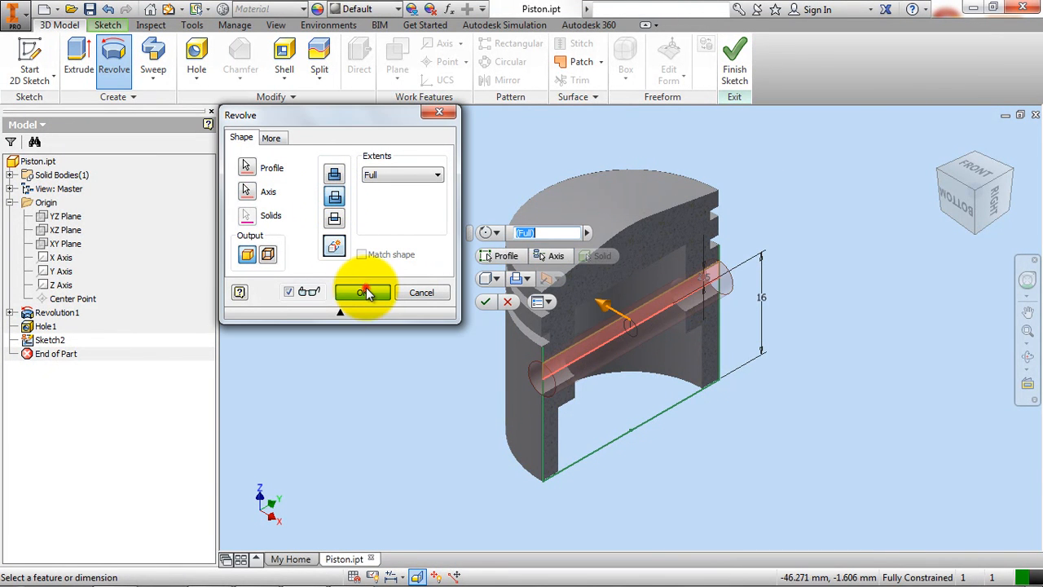
click(363, 292)
- Look up the material in the piston drawing, assign Aluminum 6061 to the part and save it
mouse_move(367, 571)
click(257, 573)
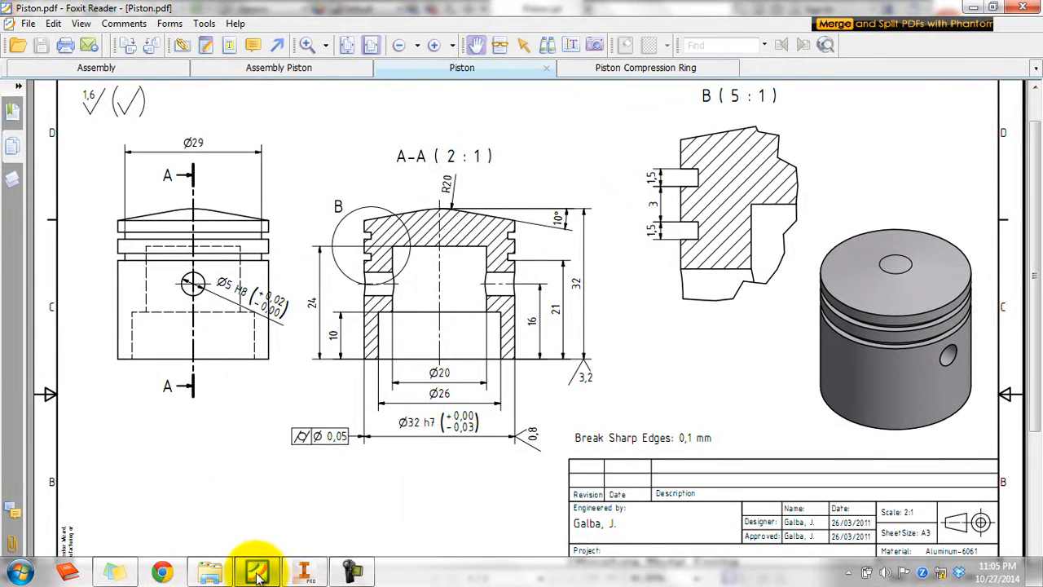
scroll(998, 383, down, 2)
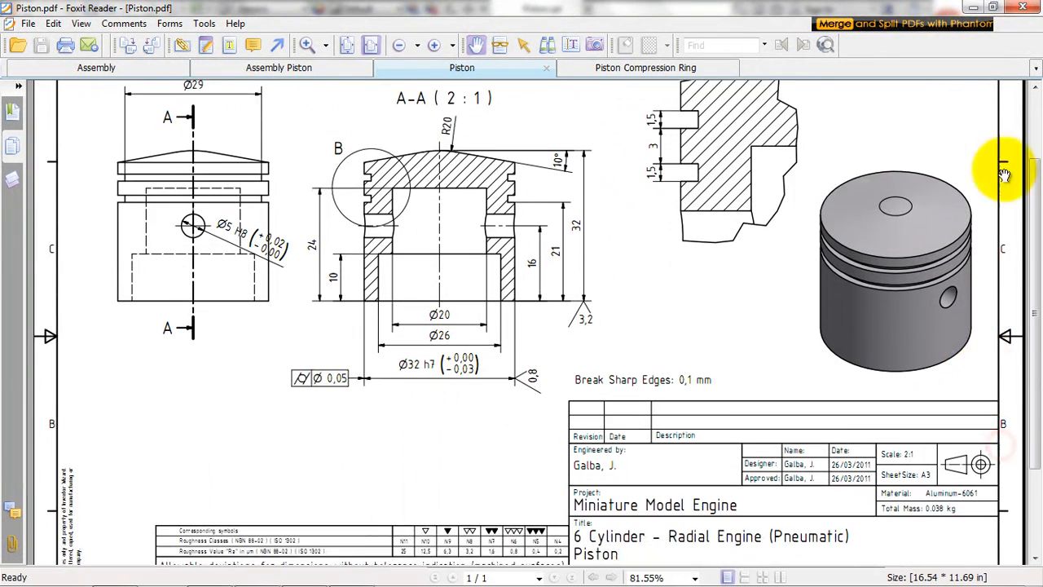
click(972, 8)
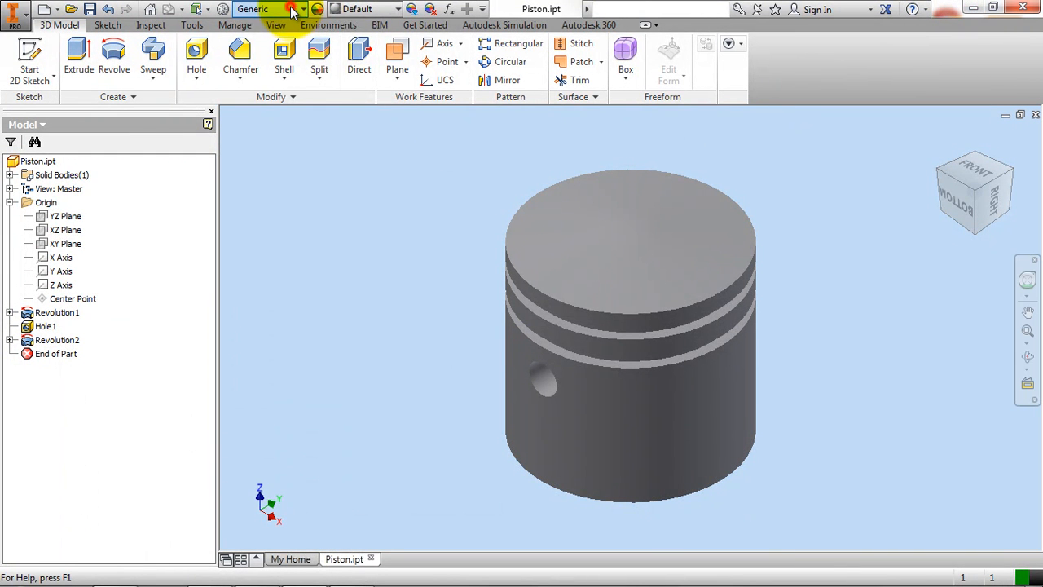
click(294, 9)
scroll(277, 216, up, 5)
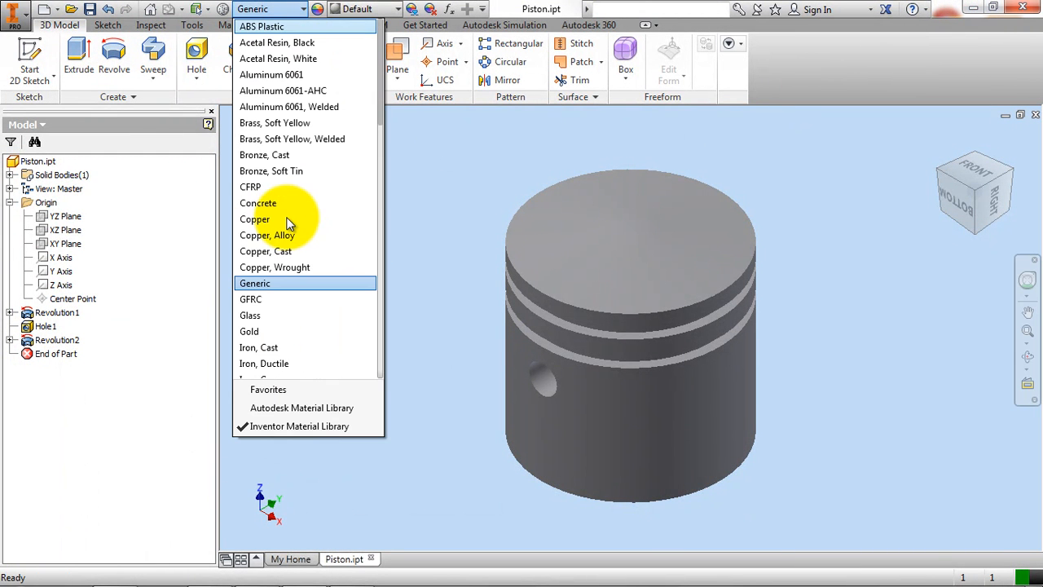
click(326, 74)
click(410, 253)
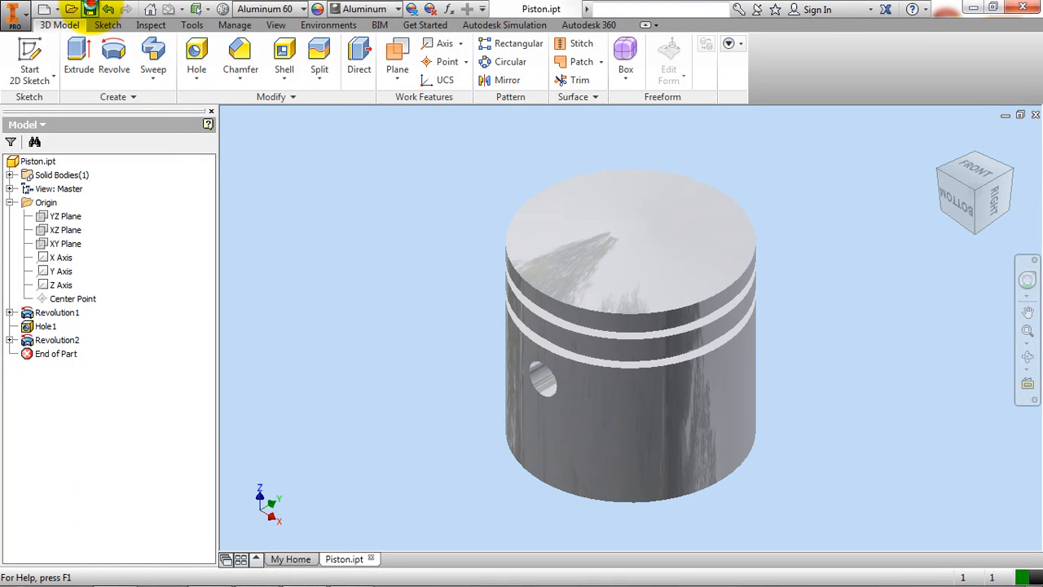
click(90, 9)
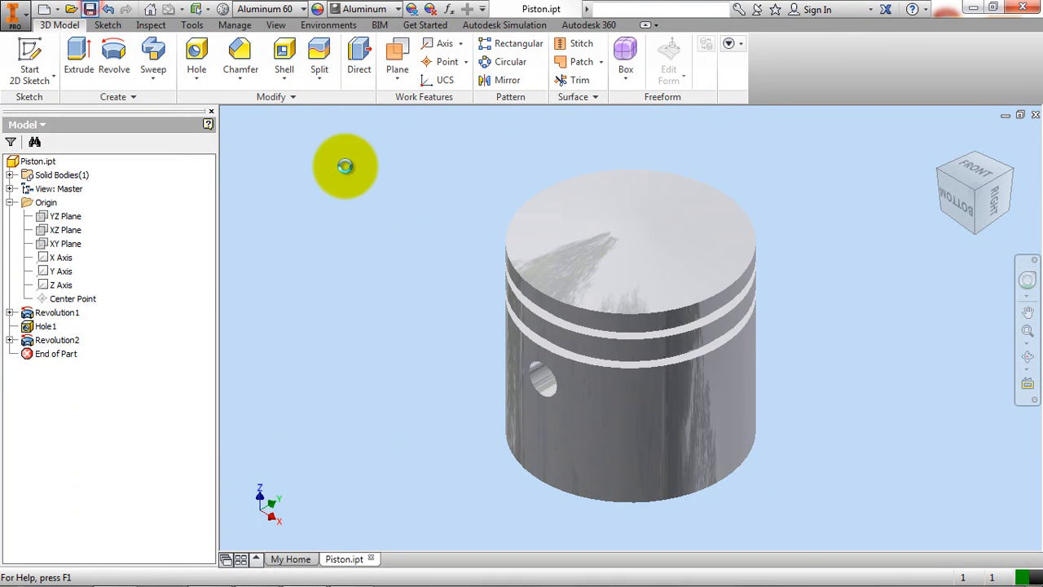
- Create a new Standard (mm) part and review the piston assembly's parts list and the compression ring drawing in Foxit Reader
click(41, 10)
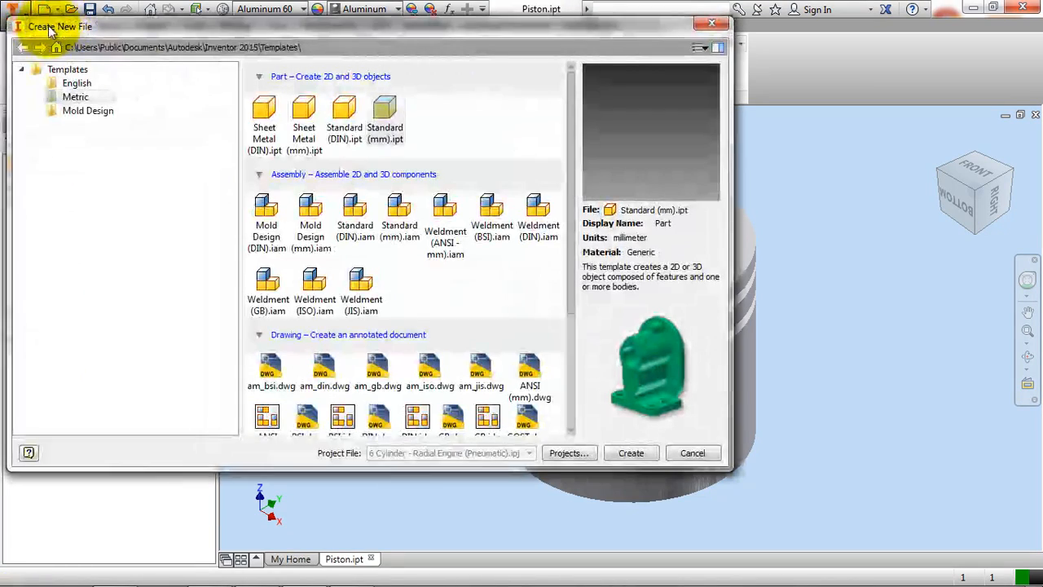
double_click(386, 116)
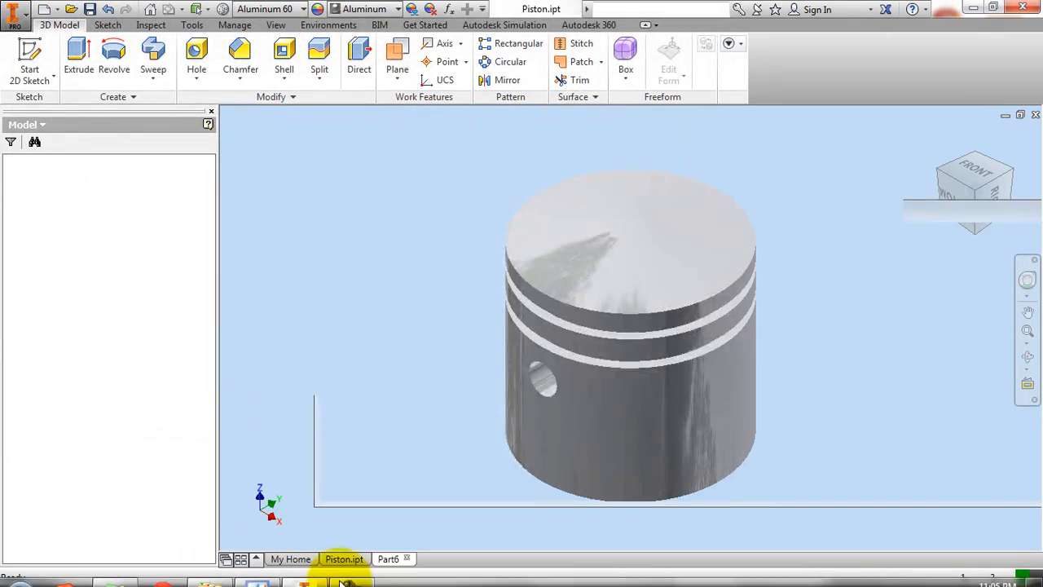
click(273, 551)
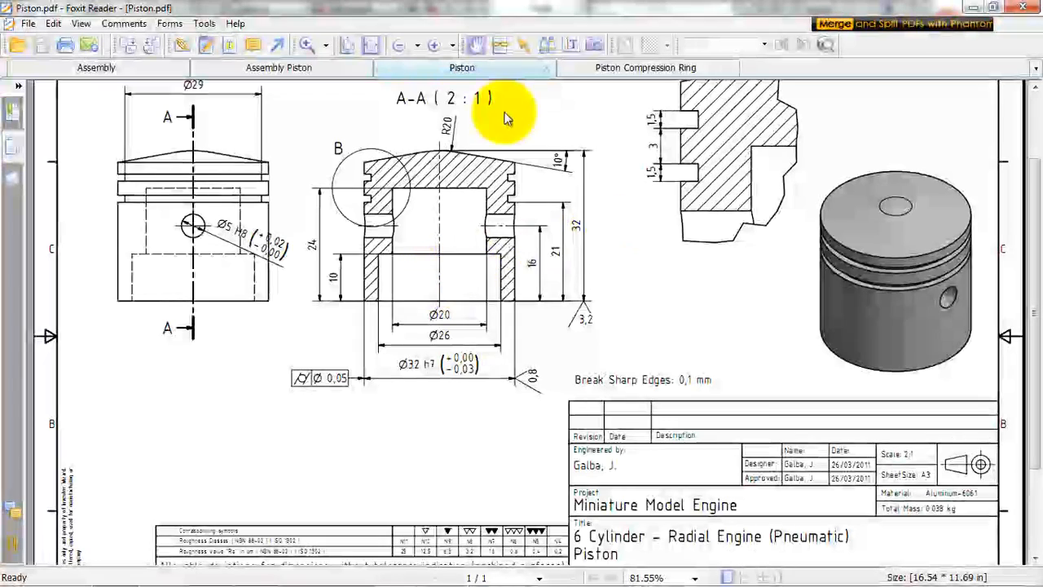
click(310, 69)
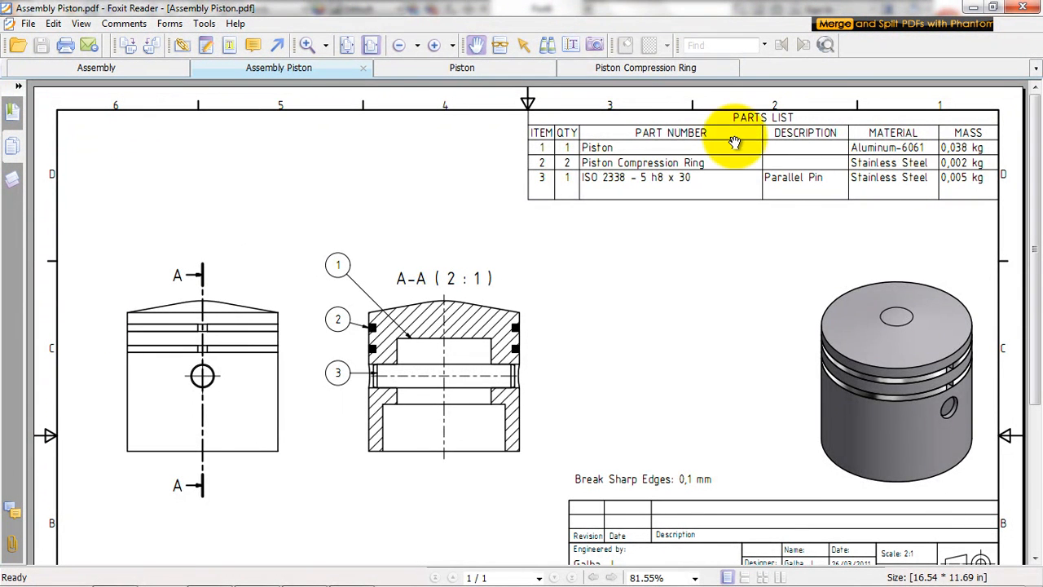
click(629, 67)
scroll(652, 326, down, 2)
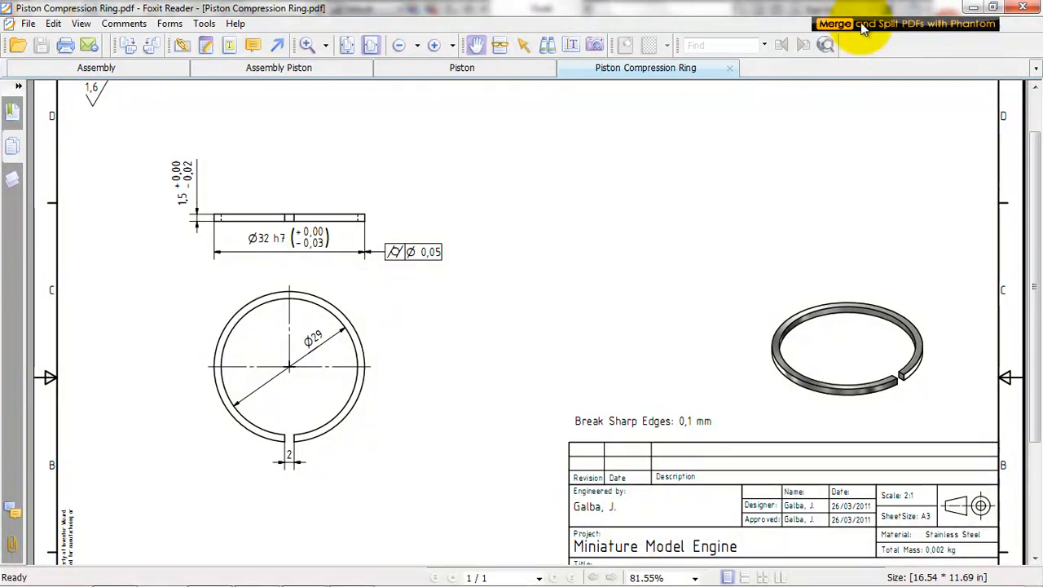
click(975, 6)
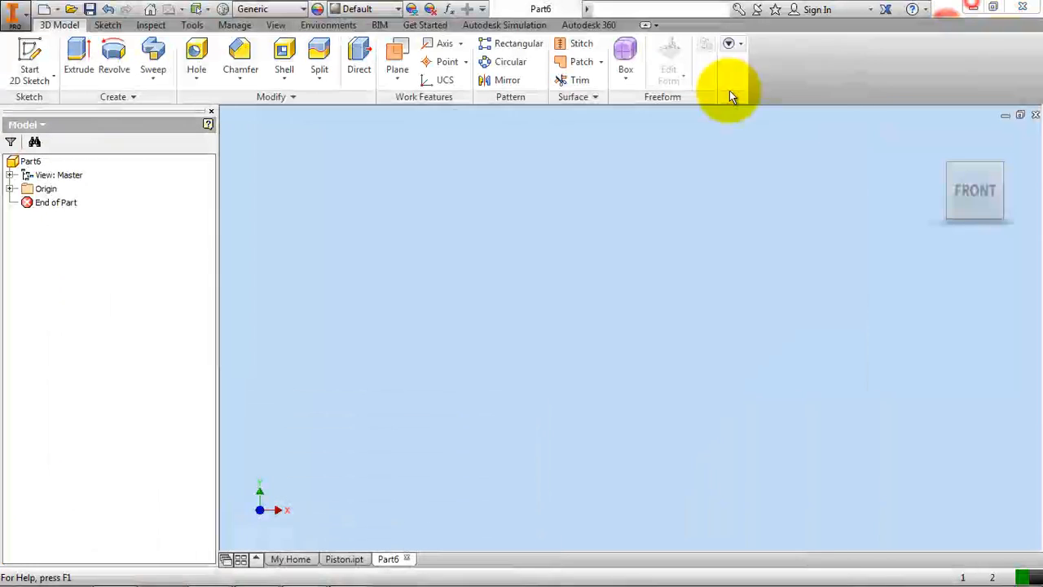
- Sketch two concentric circles about 34 mm and 50 mm in diameter on the XY plane, centred on the origin
click(36, 53)
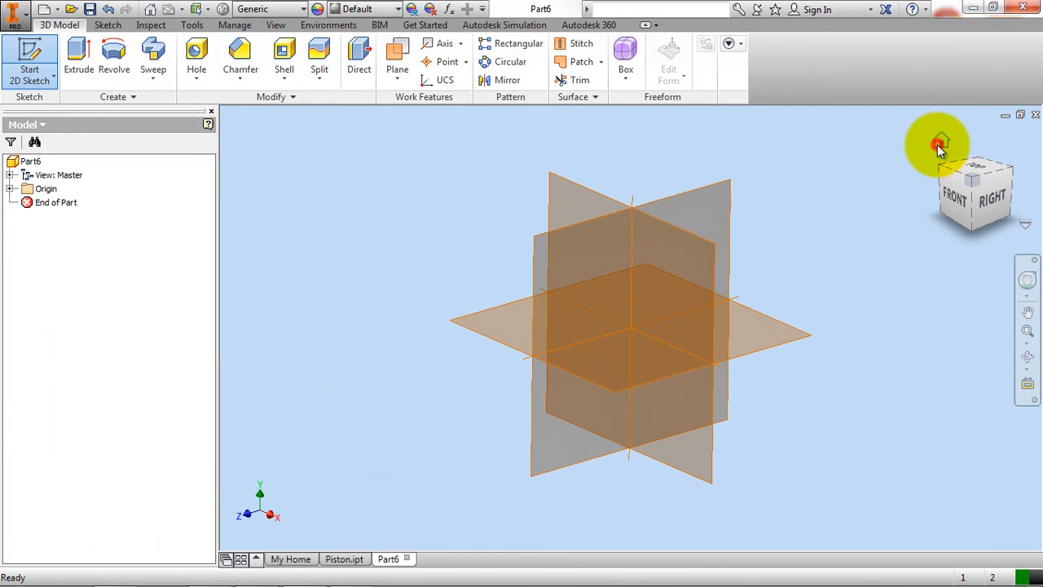
click(752, 349)
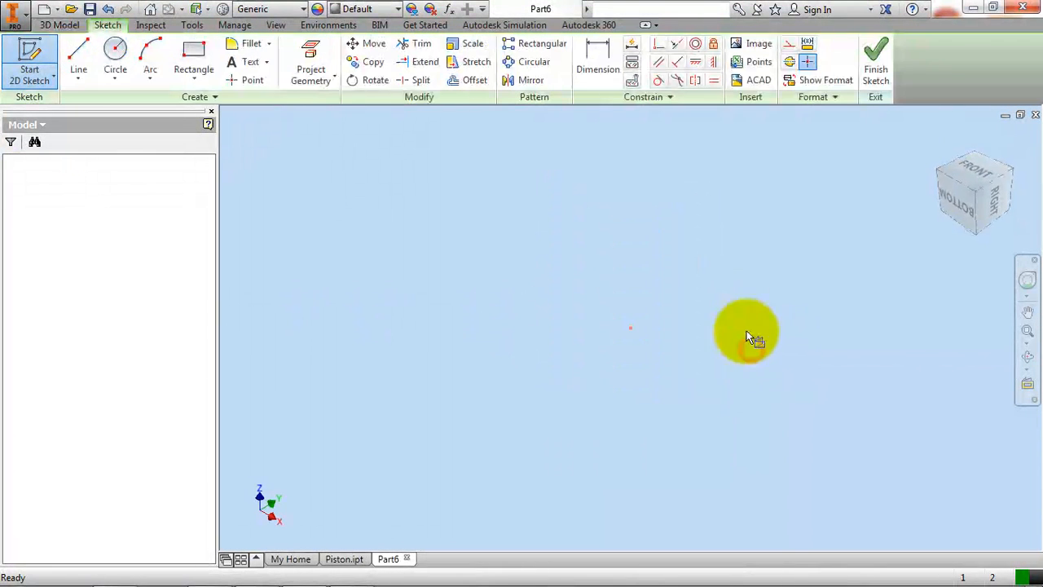
click(115, 51)
click(633, 327)
click(482, 201)
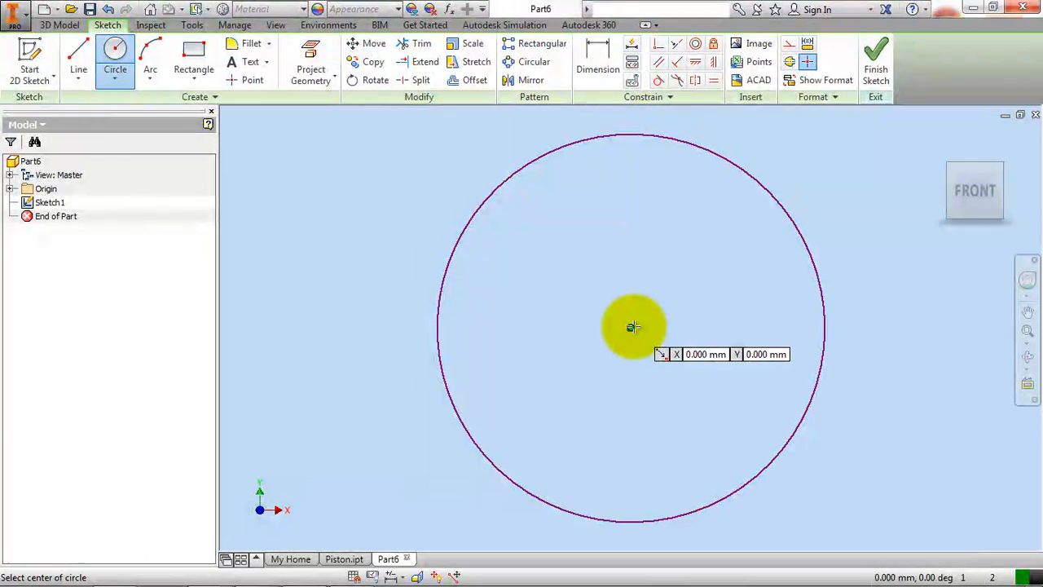
click(633, 326)
scroll(633, 326, up, 3)
click(494, 229)
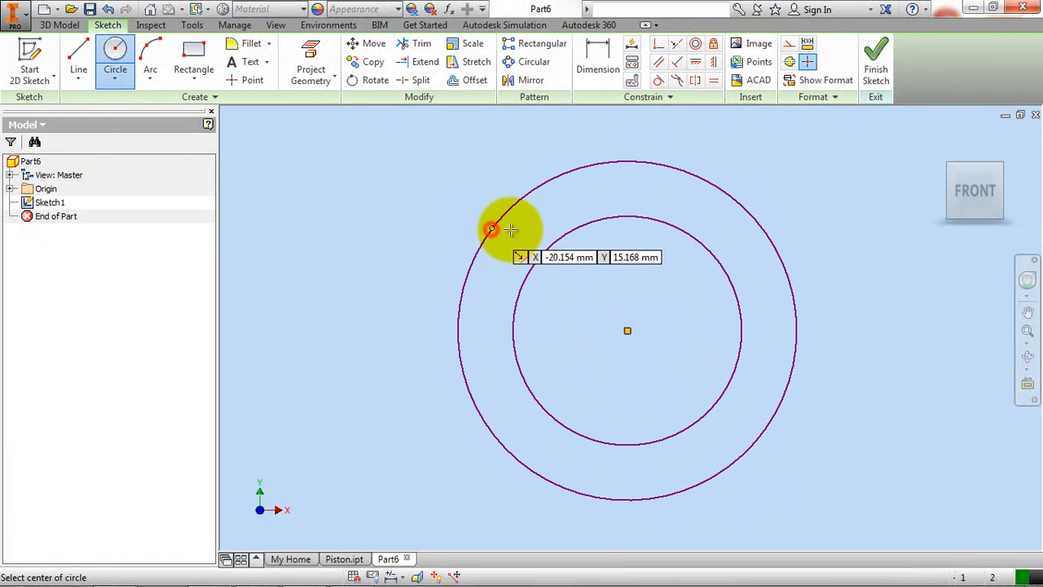
- Look up the ring's inner diameter in the drawing and dimension the inner circle to 29 mm
click(599, 69)
click(617, 224)
click(611, 263)
click(303, 573)
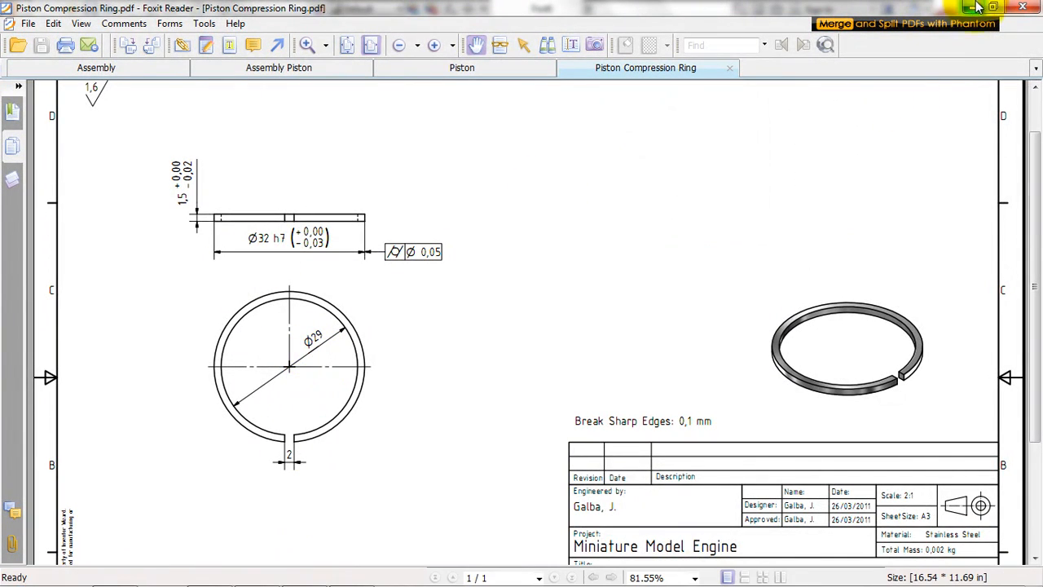
click(978, 6)
text(2)
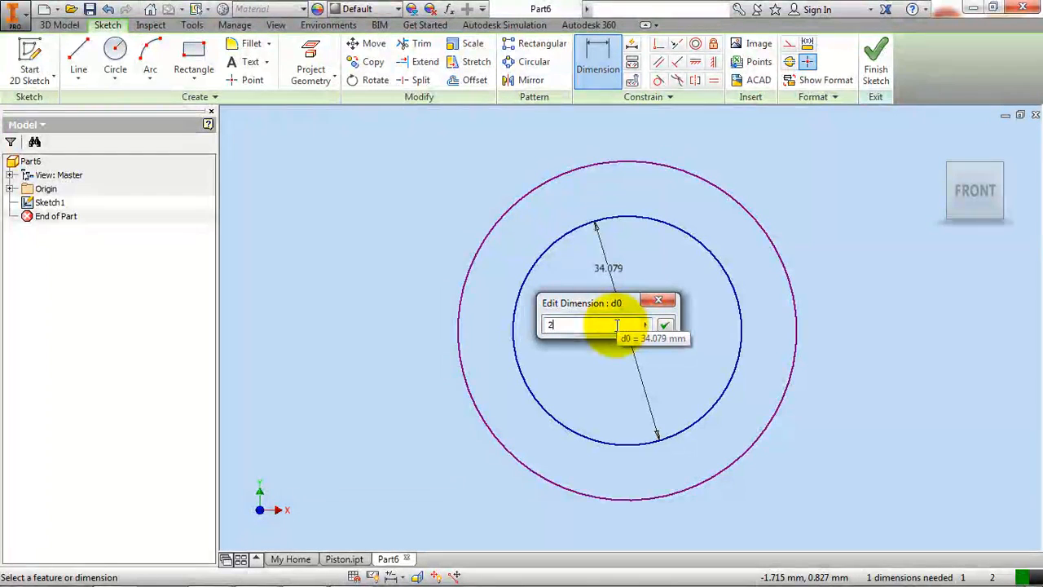
text(9)
key(Return)
- Dimension the outer circle's diameter to 32 mm
click(668, 194)
click(664, 204)
text(32)
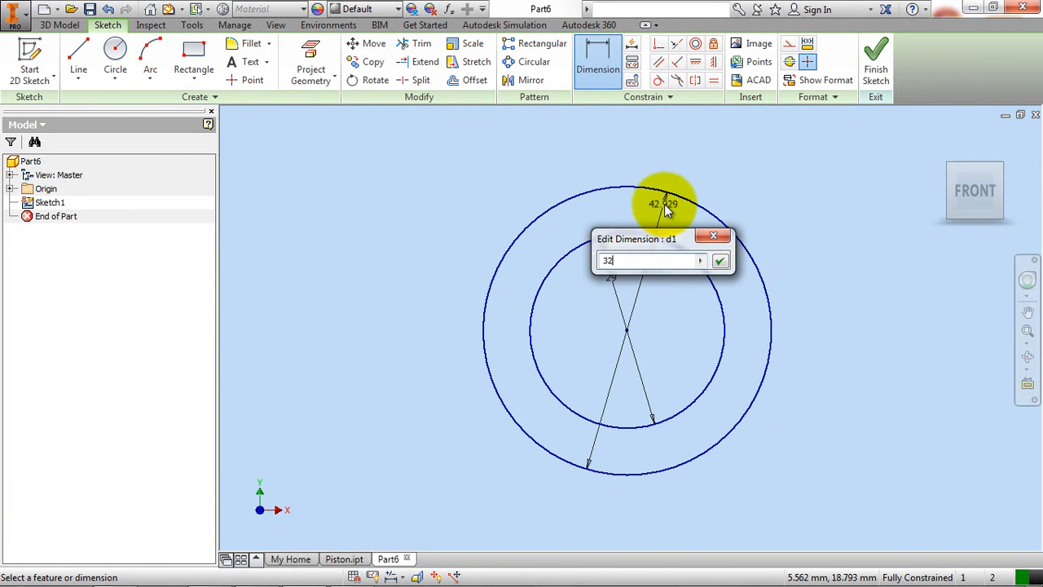
key(Return)
- Check the ring thickness in the drawing, finish the sketch and extrude the ring profile 1.5 mm
click(261, 571)
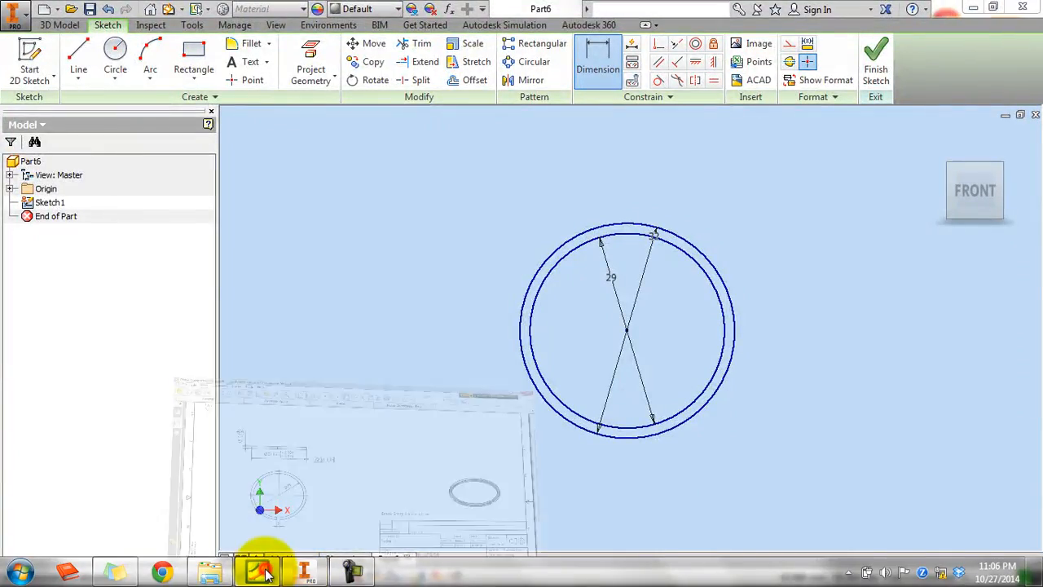
click(265, 573)
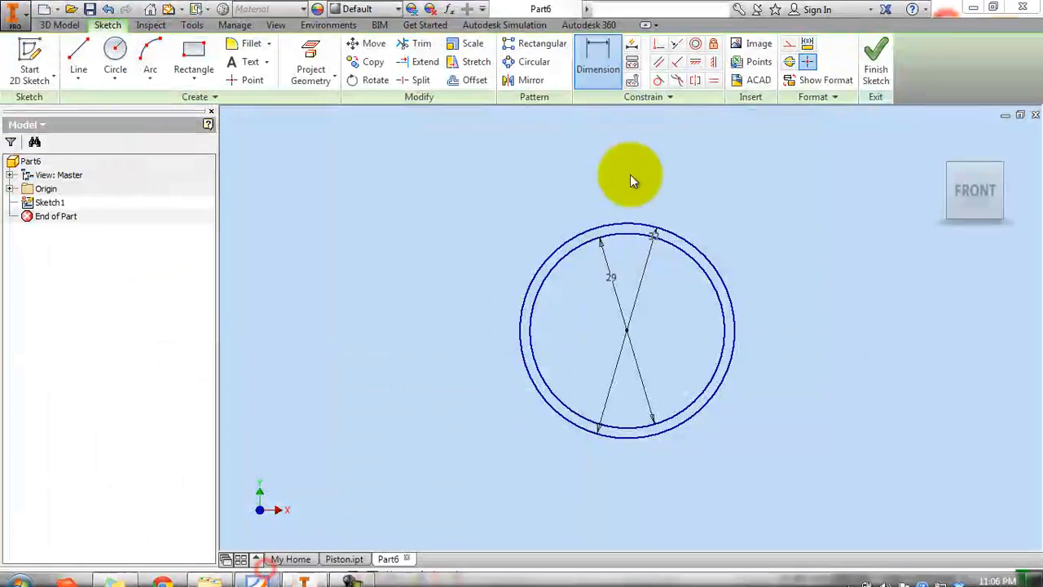
click(880, 73)
click(78, 57)
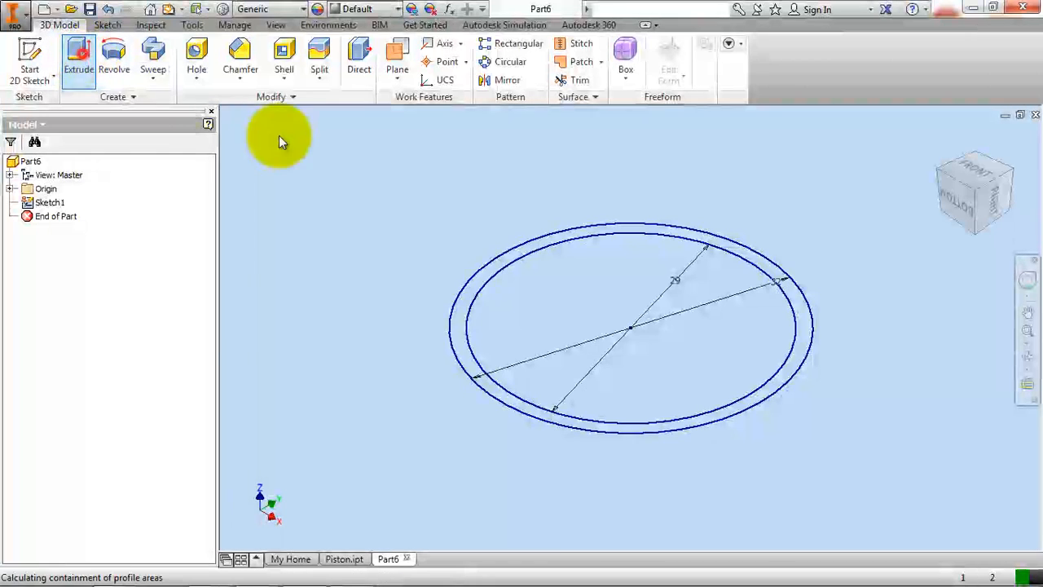
text(1.5)
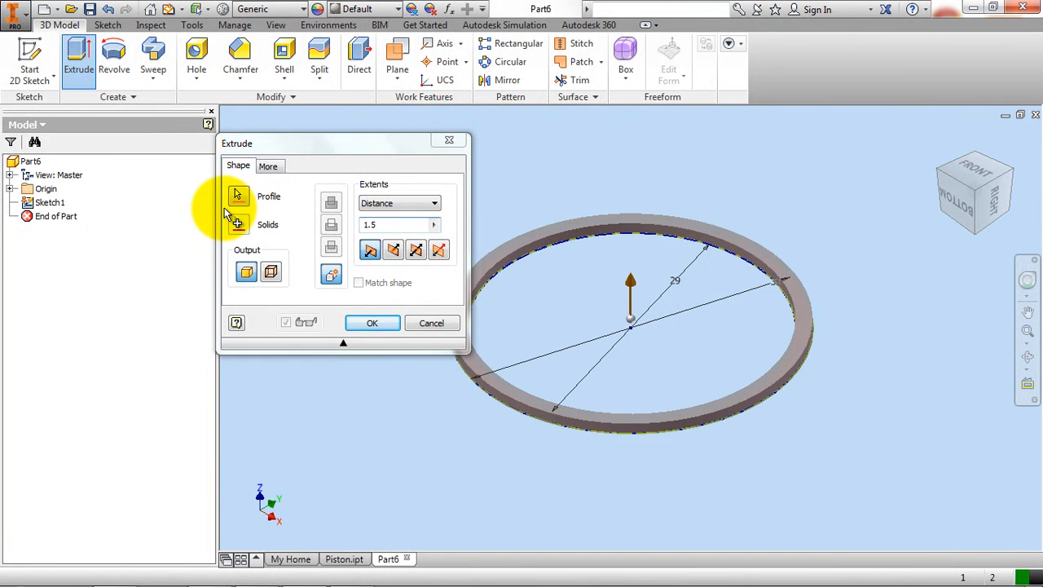
key(Return)
- Save the part as Piston Compression Ring in the Part folder
click(88, 9)
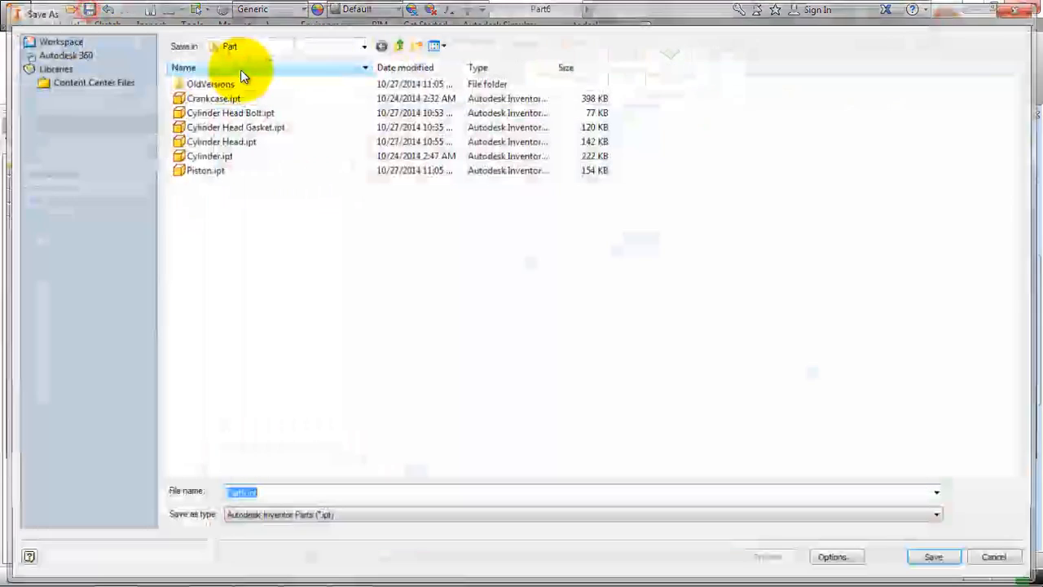
text(Pist)
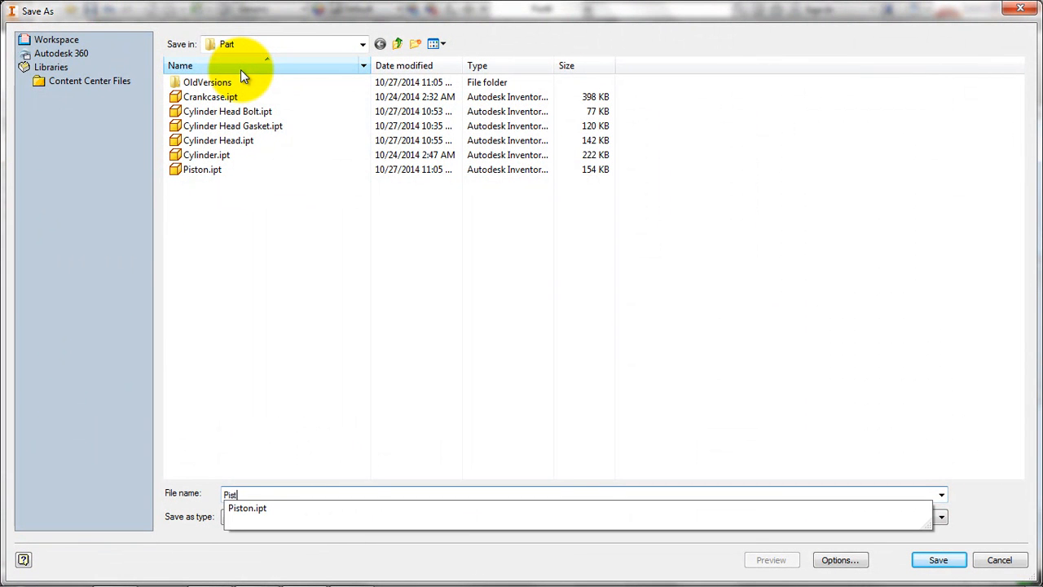
text(on Compre)
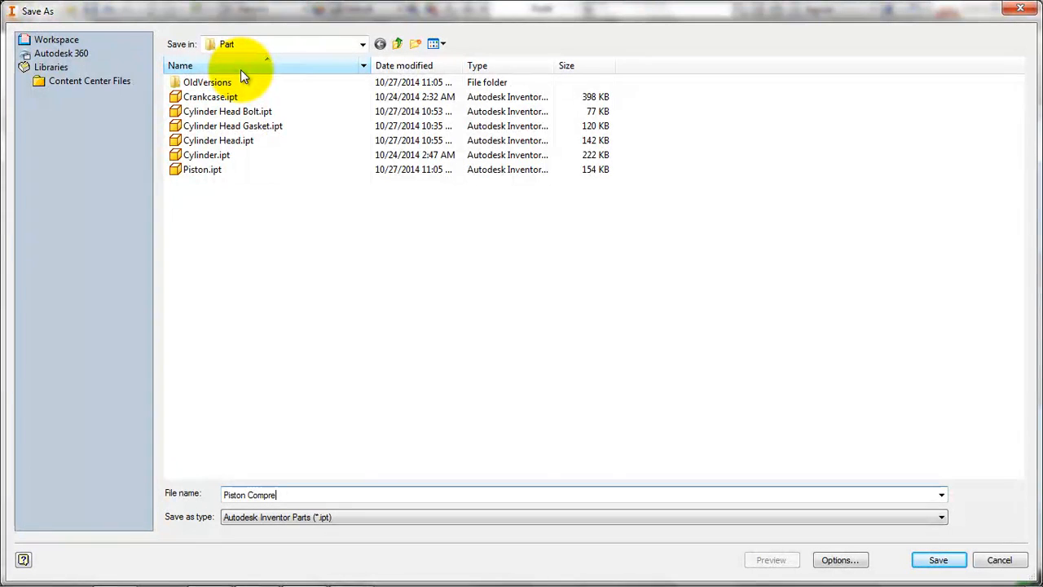
text(ssion Ri)
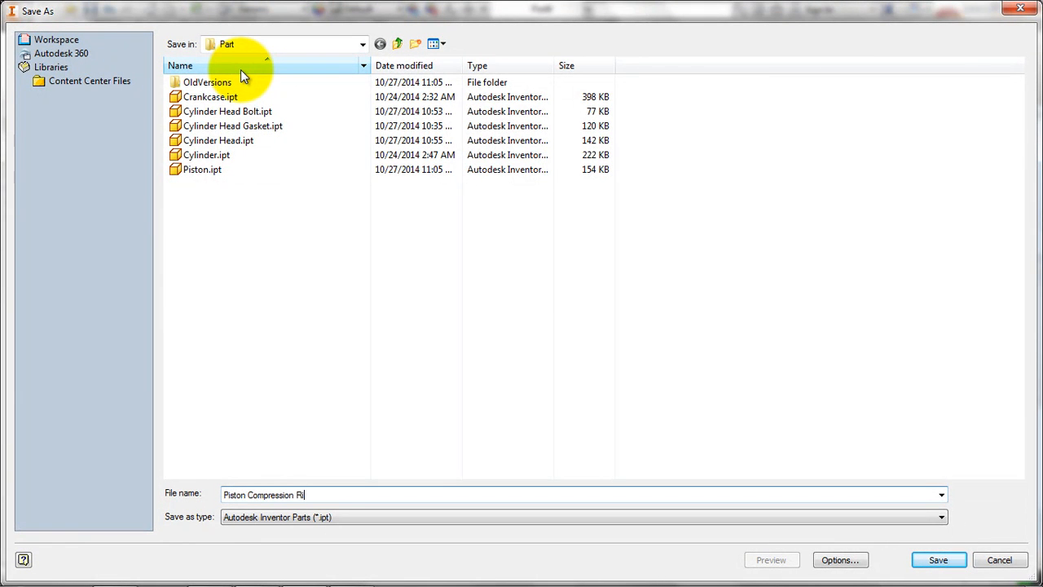
text(ng)
key(Return)
- Start a new sketch on the ring's flat front face, accepting the edit, and check the gap width in the drawing
click(475, 360)
click(531, 337)
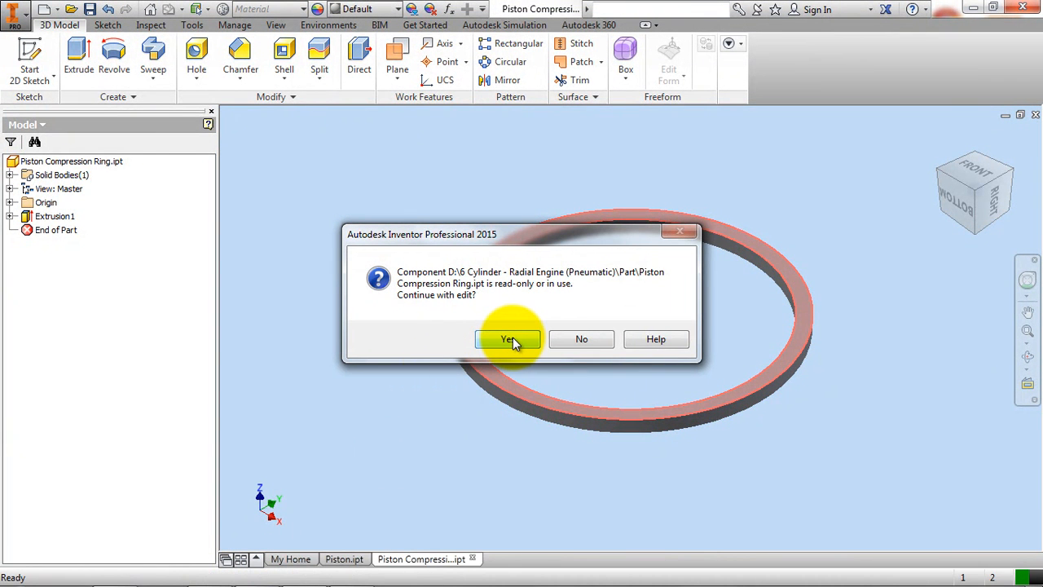
click(536, 337)
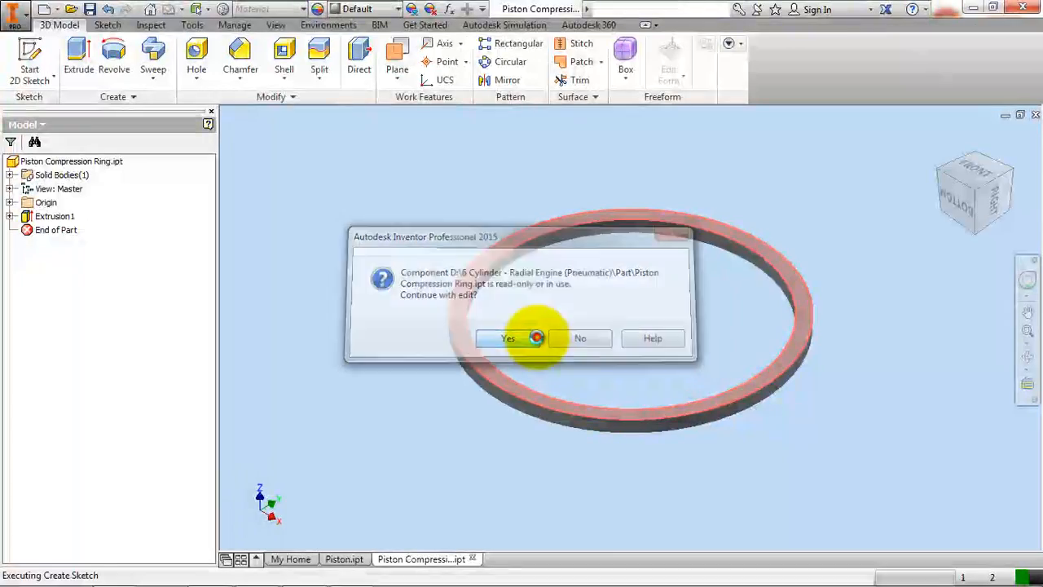
click(258, 571)
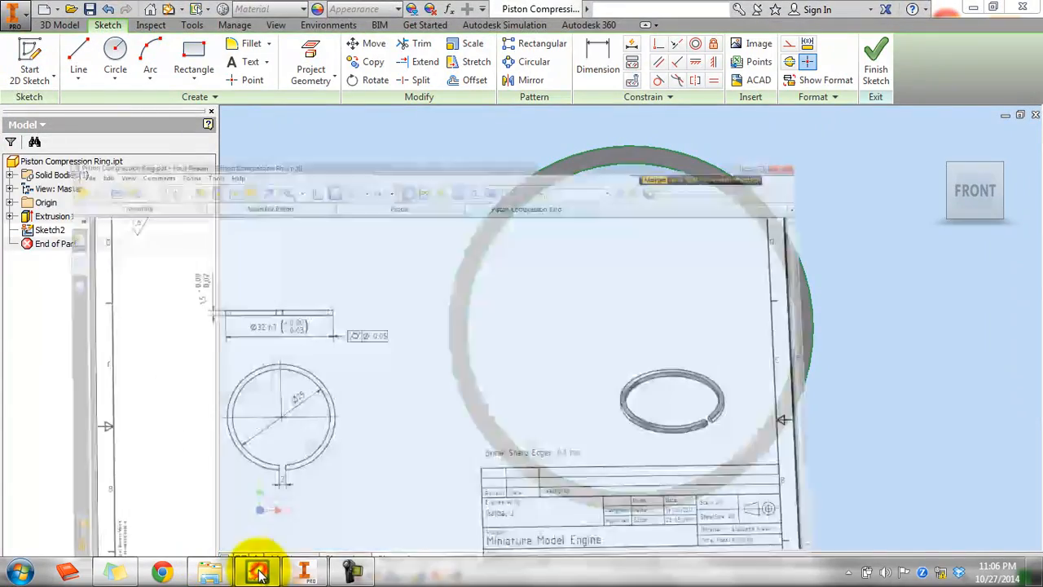
click(258, 570)
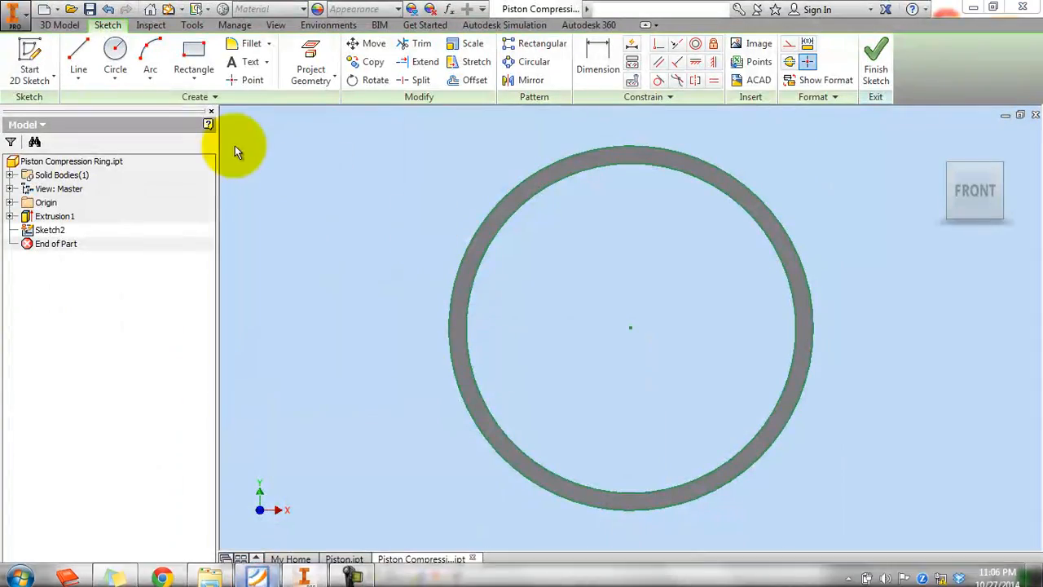
- Sketch a two-point rectangle about 18 mm wide from inside the ring down across its lower portion
click(193, 59)
scroll(526, 225, down, 3)
click(549, 305)
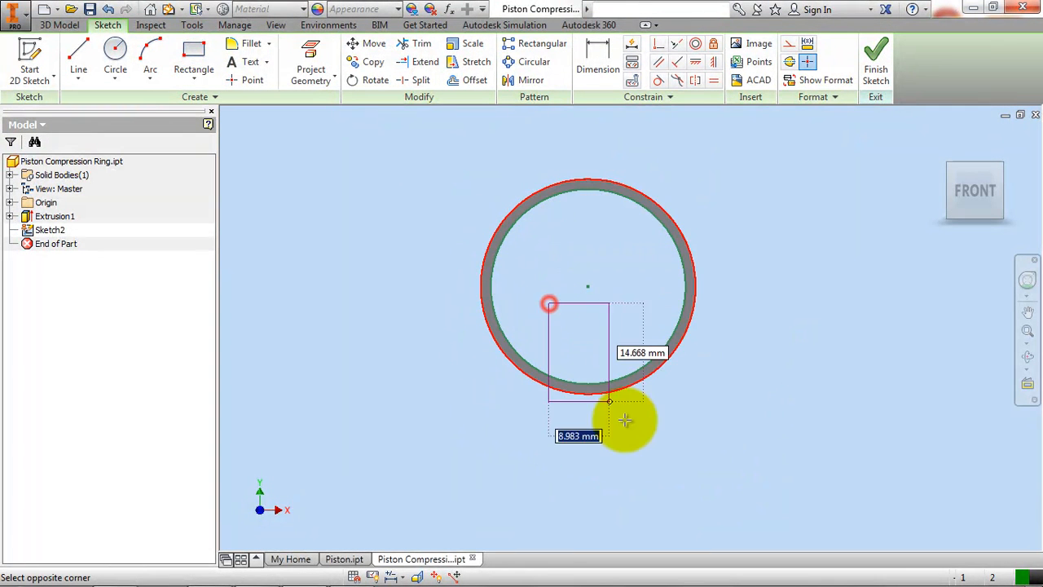
click(670, 467)
scroll(629, 422, up, 2)
right_click(629, 422)
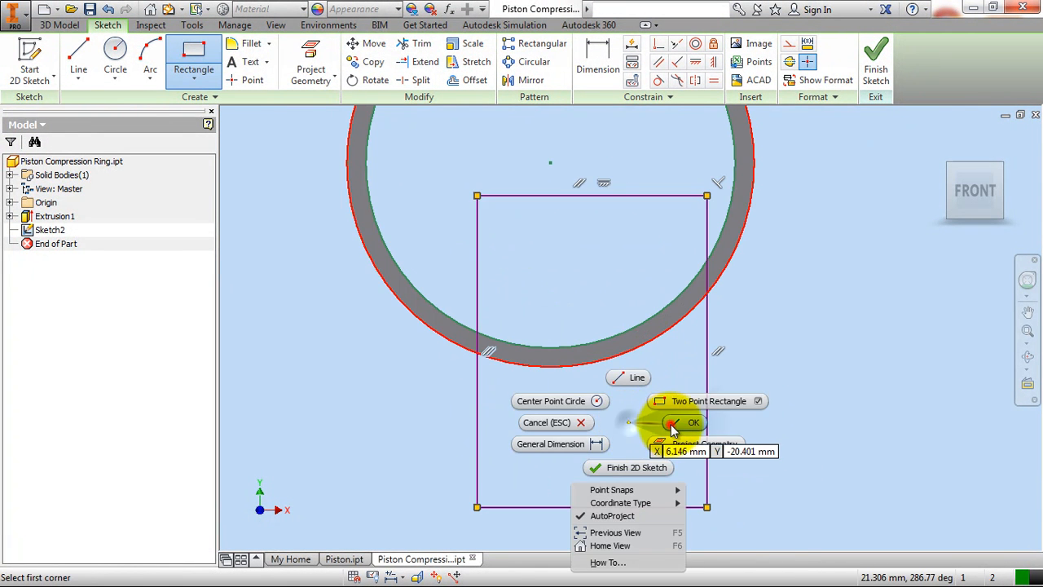
click(673, 426)
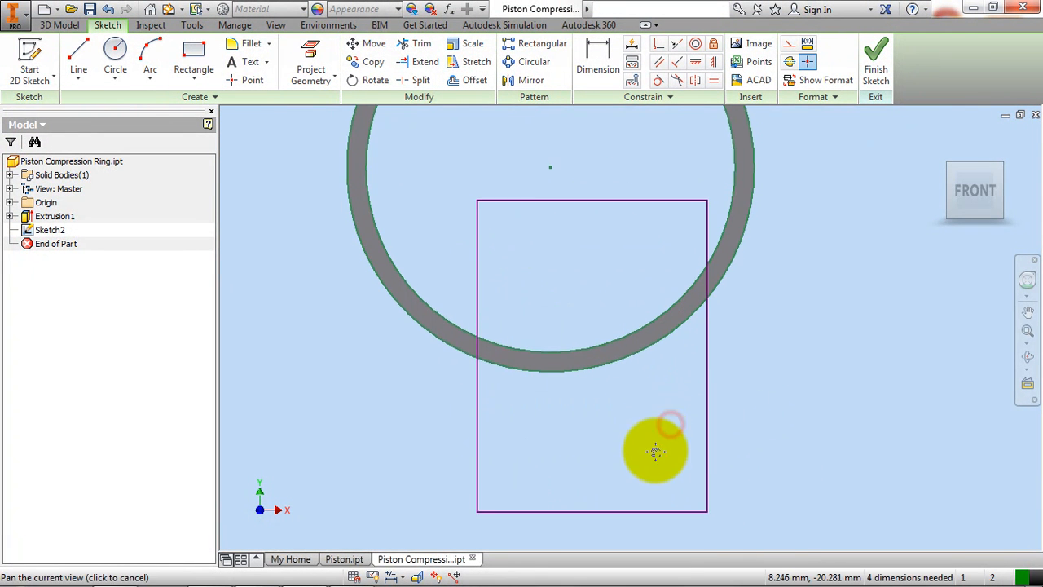
- Make the midpoint of the rectangle's upper edge coincident with the ring's centre point
click(657, 44)
click(591, 227)
click(551, 192)
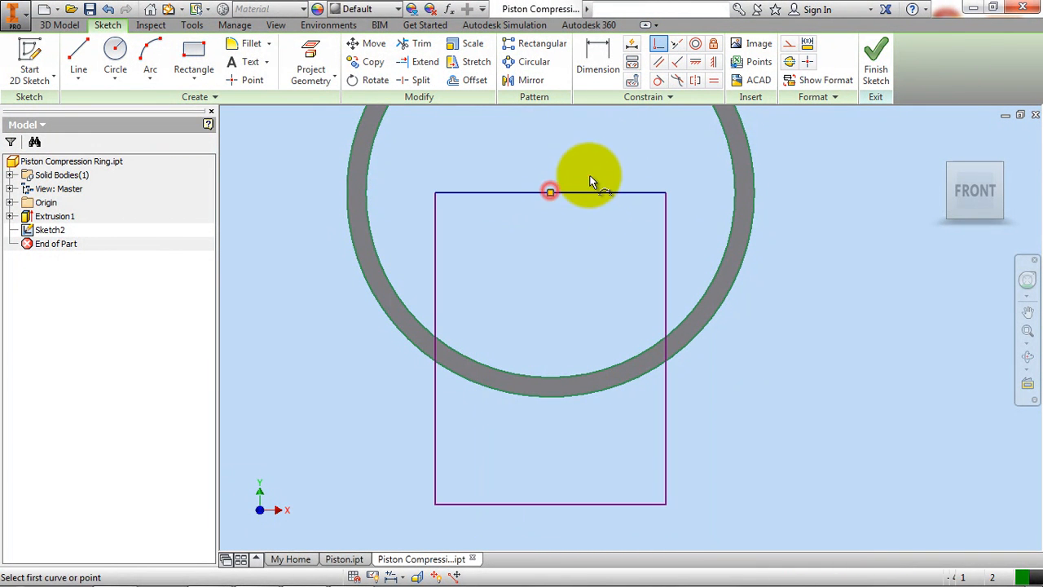
right_click(597, 159)
click(642, 153)
- Dimension the rectangle's width to 2 mm
click(587, 193)
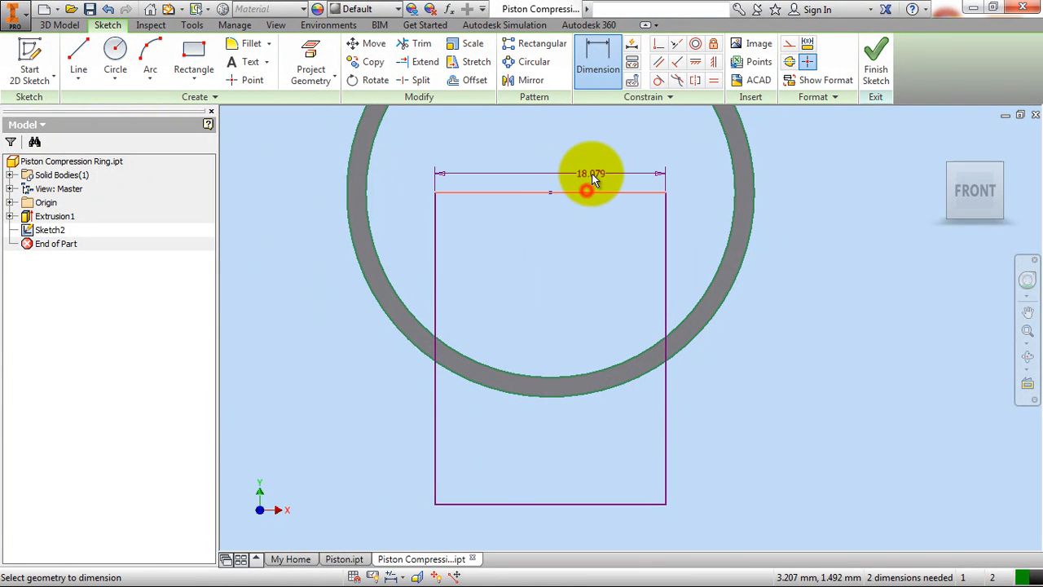
click(592, 175)
key(Return)
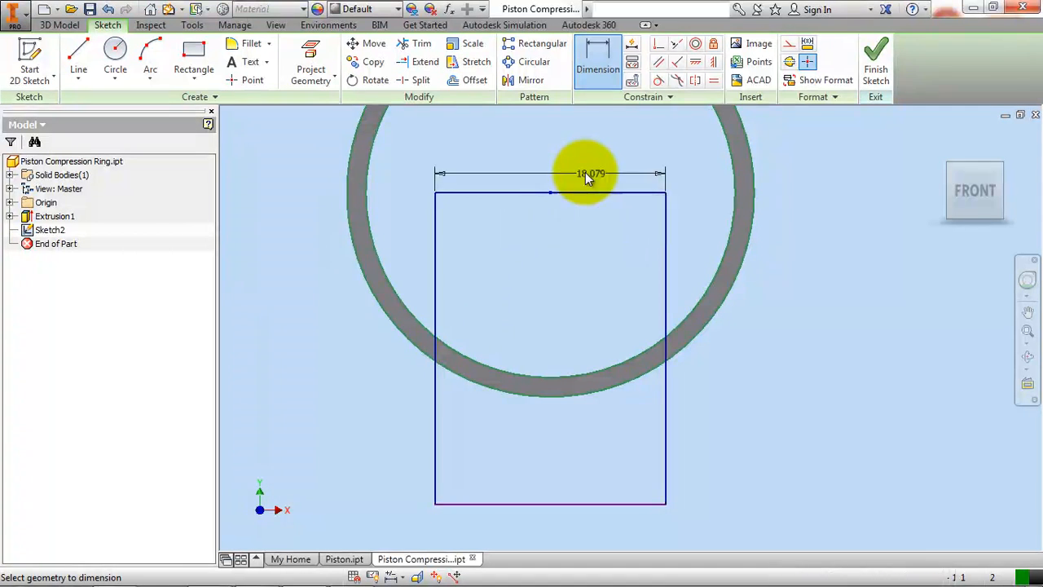
right_click(600, 174)
click(643, 178)
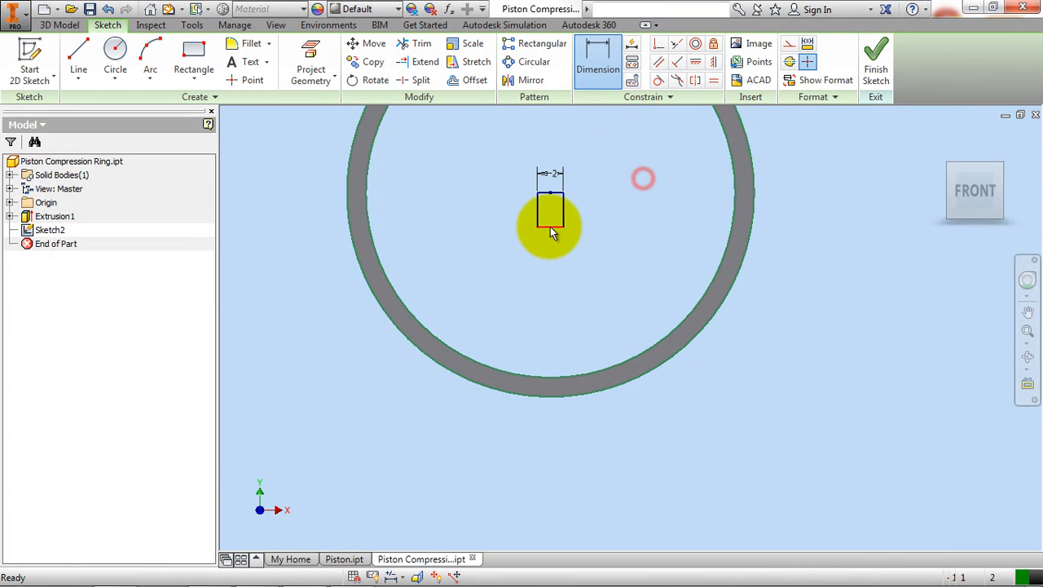
- Stretch the rectangle down beyond the ring and make its lower short edge tangent to the ring's outer circle
drag(560, 227, 571, 483)
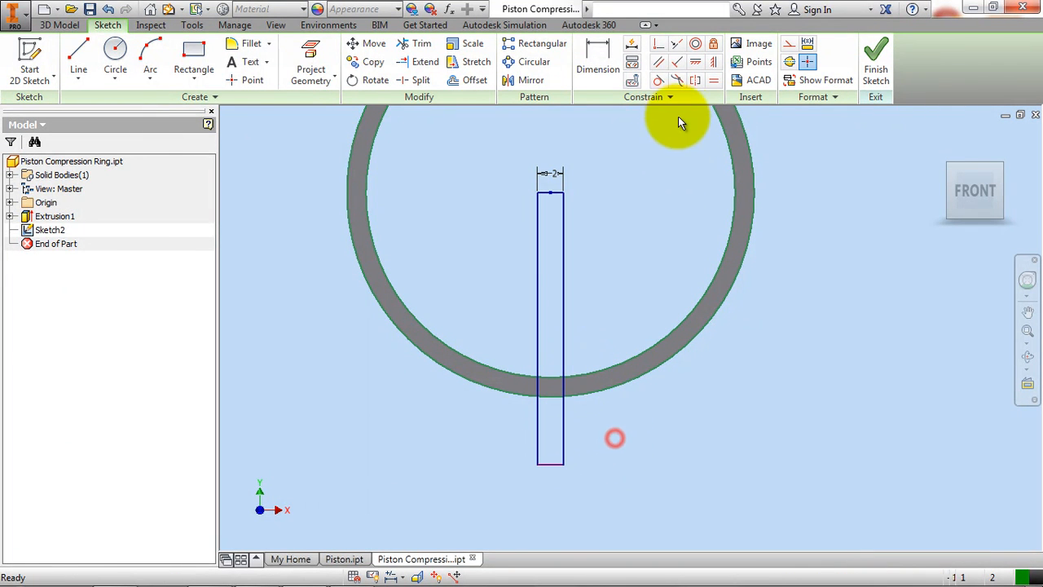
click(657, 81)
click(574, 393)
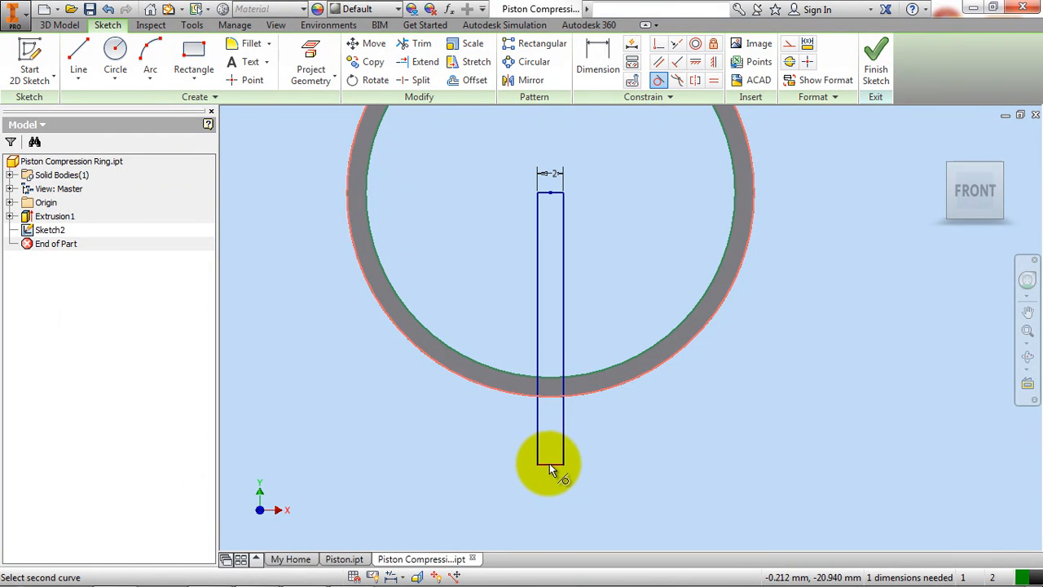
right_click(601, 416)
click(651, 417)
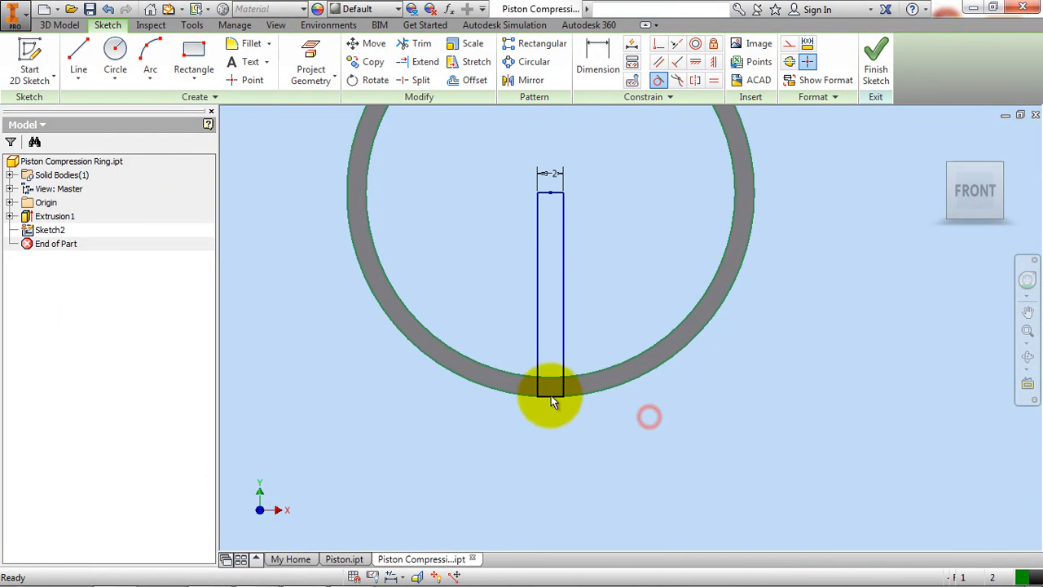
- Cut the 2 mm wide rectangle through the ring with an Extrude cut using the All extent, and save the part
click(876, 58)
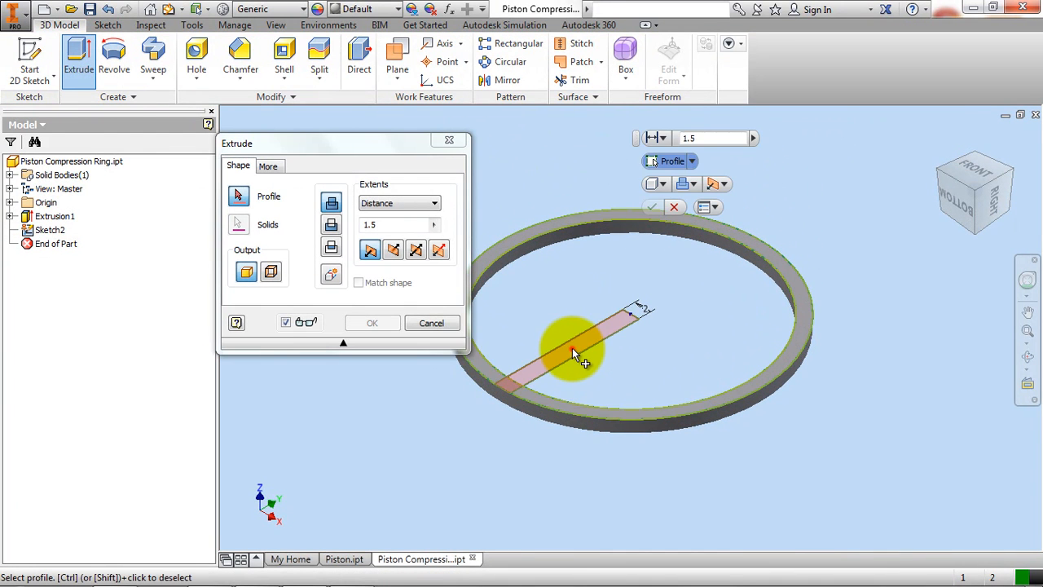
click(572, 348)
click(331, 227)
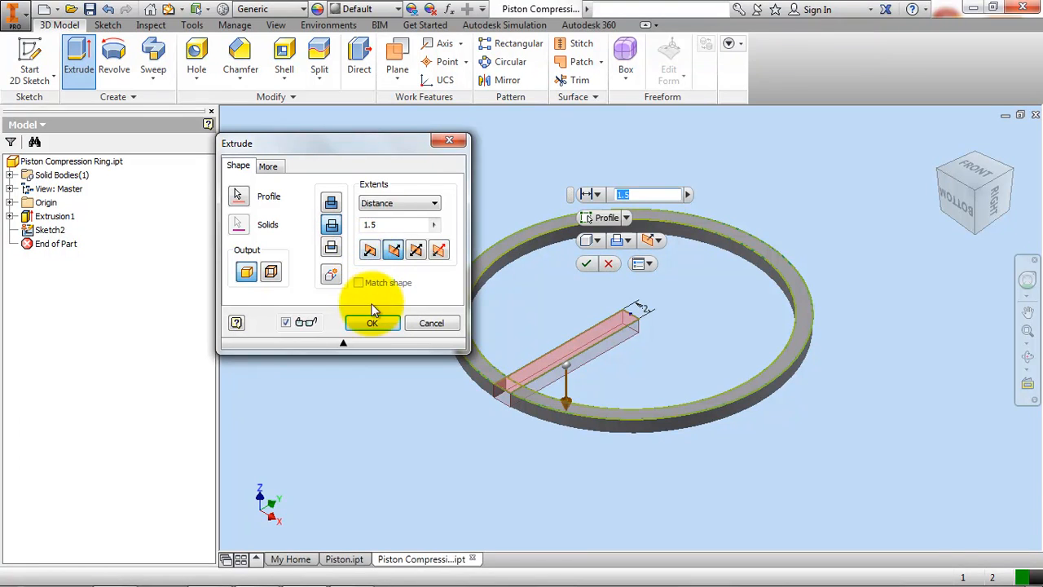
click(386, 204)
click(385, 253)
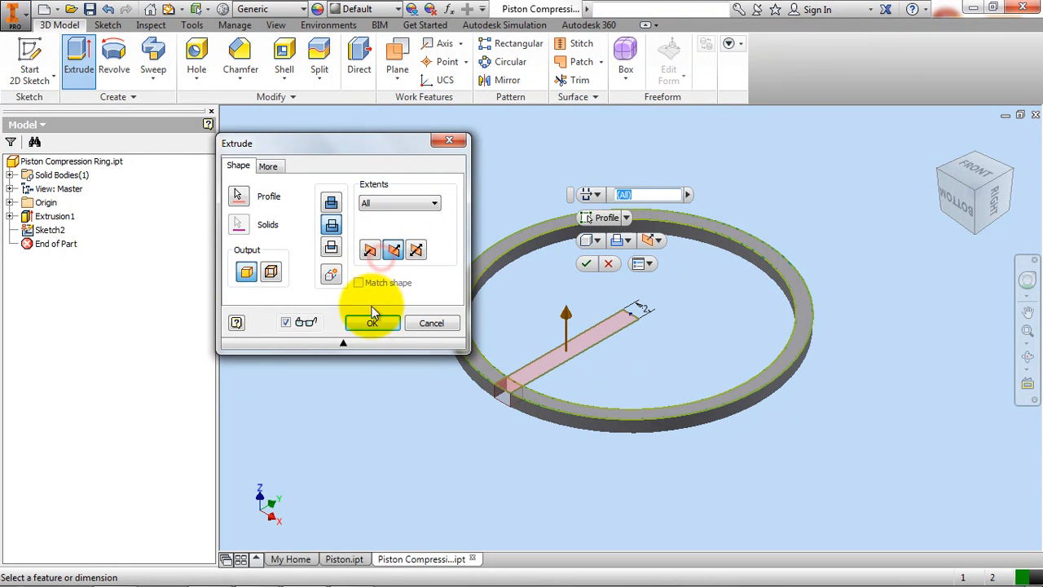
click(371, 324)
click(89, 9)
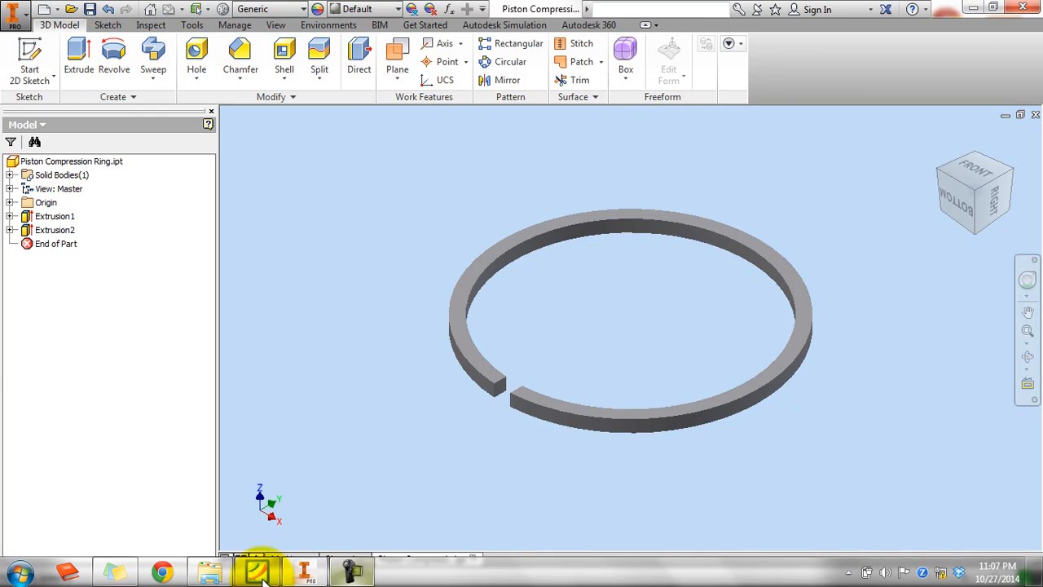
- Check the material specified in the Piston Compression Ring and Piston drawings in Foxit Reader, and return to the ring part in Inventor
click(259, 572)
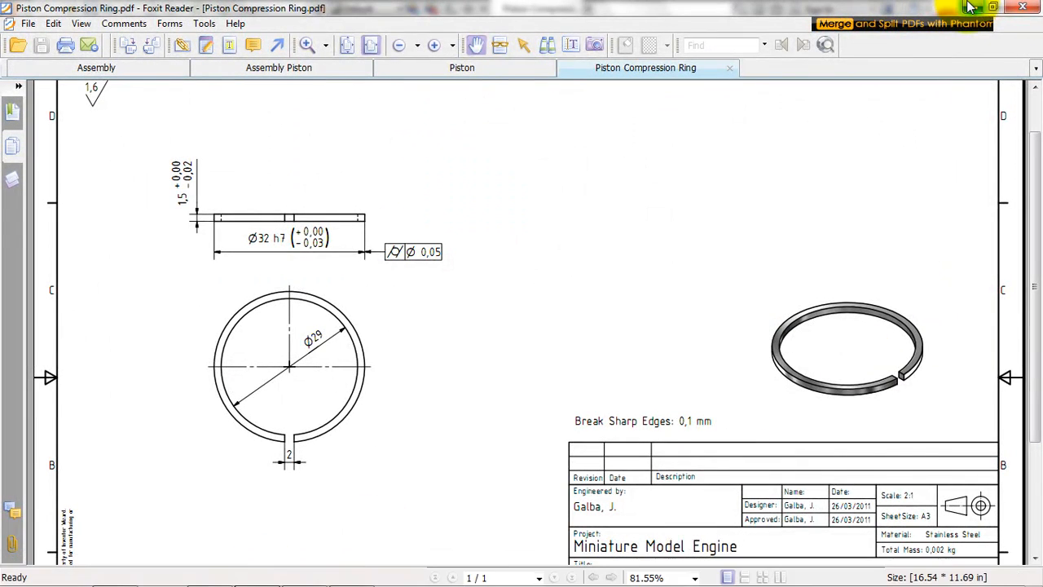
click(973, 7)
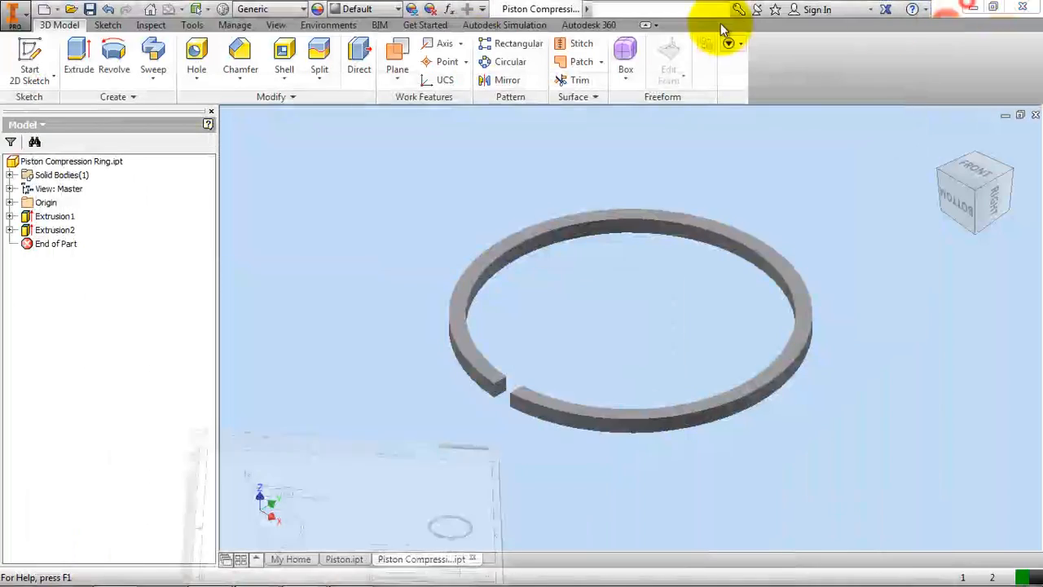
click(340, 558)
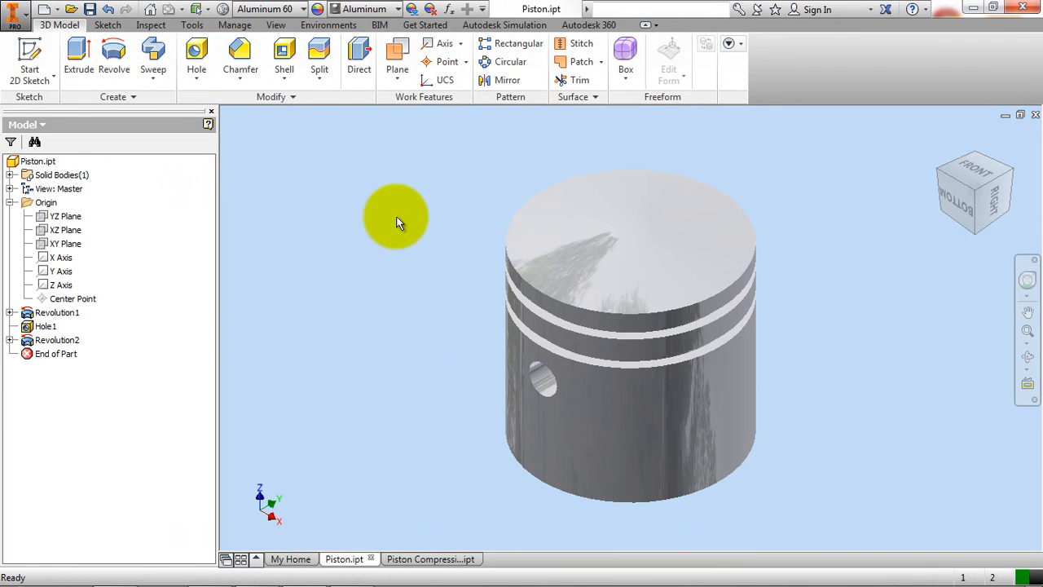
key(alt+Tab)
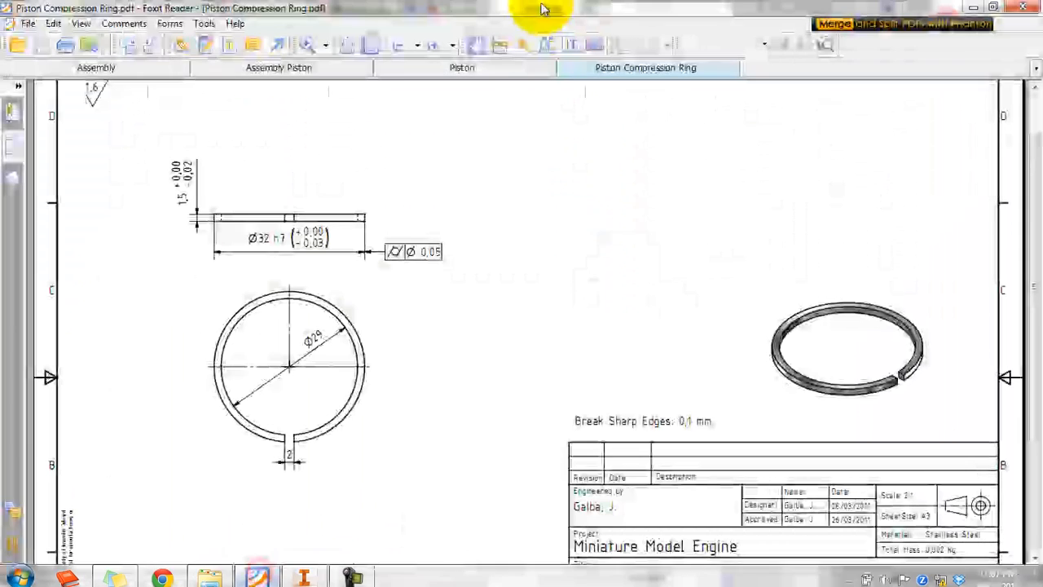
click(409, 72)
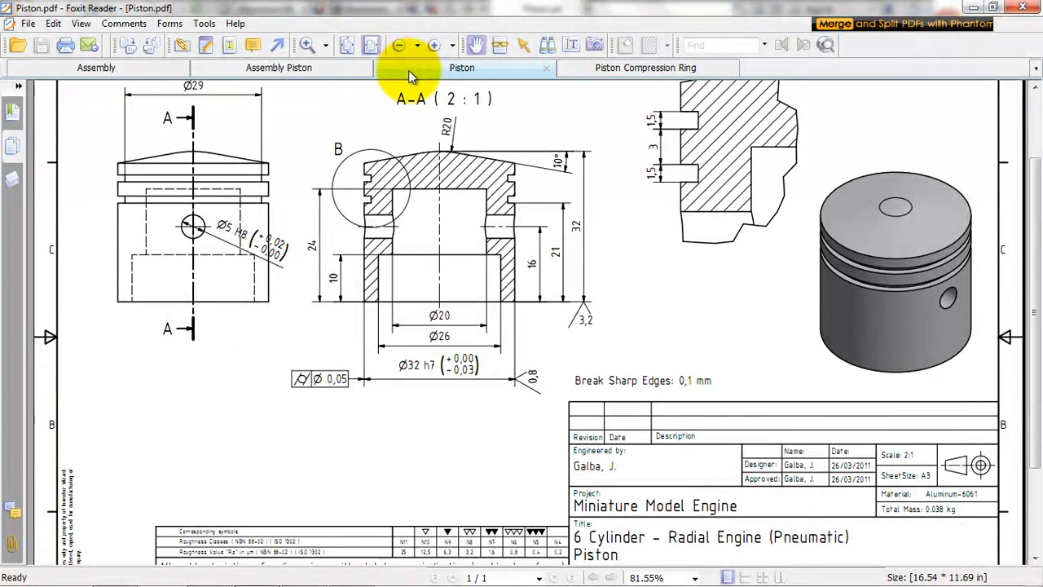
click(664, 67)
click(974, 7)
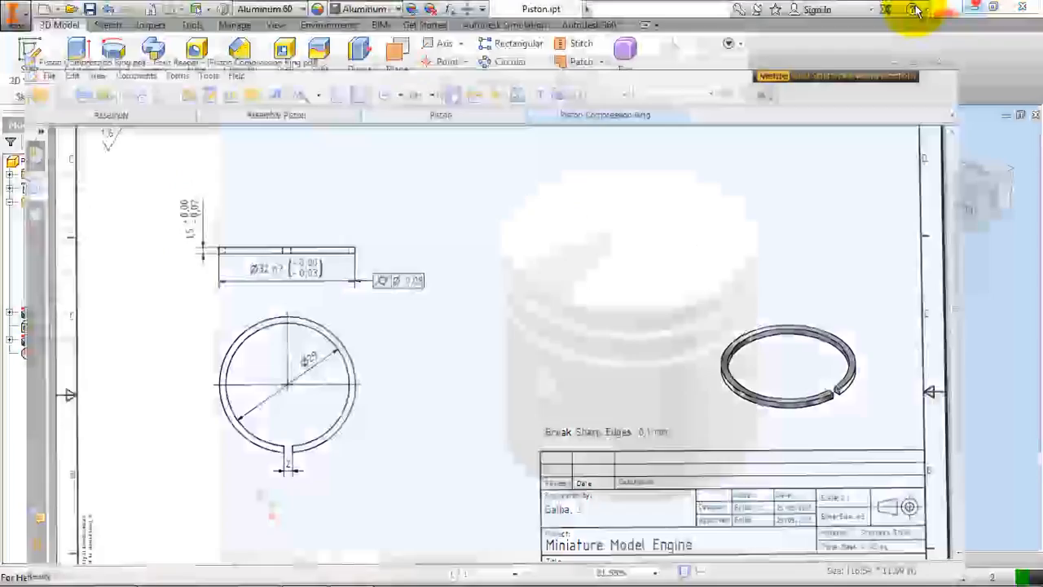
click(422, 559)
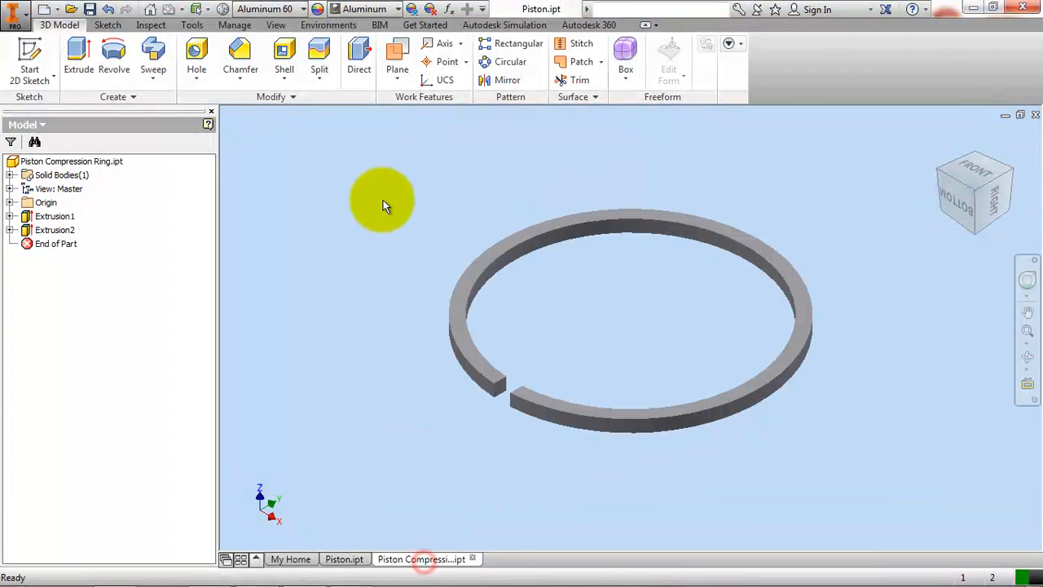
- Assign the Stainless Steel material from the Inventor Material Library to the compression ring
click(281, 9)
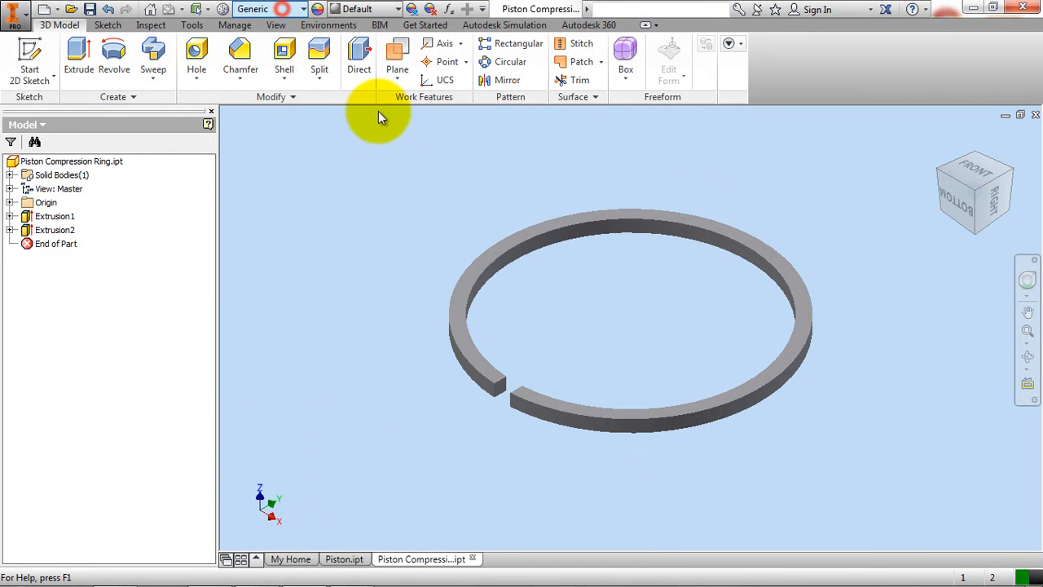
scroll(371, 141, down, 3)
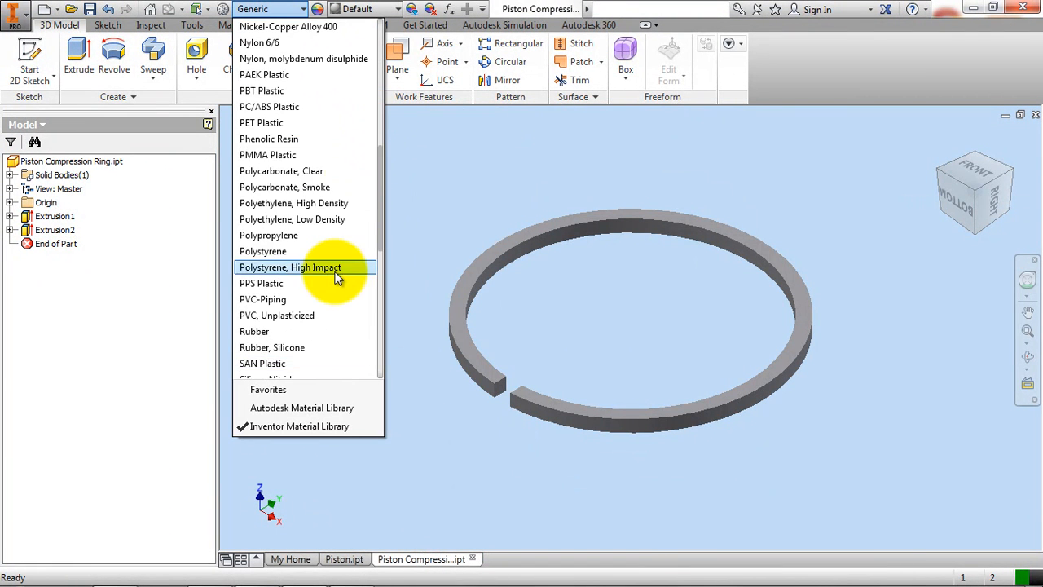
scroll(330, 282, down, 2)
click(310, 317)
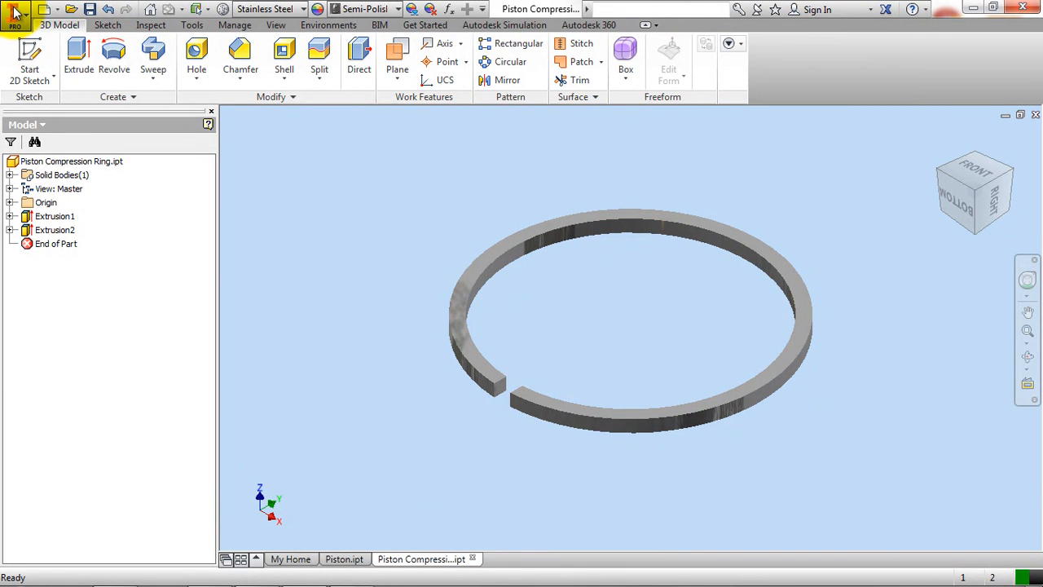
- Create a new assembly from the metric Standard (mm).iam template
click(44, 9)
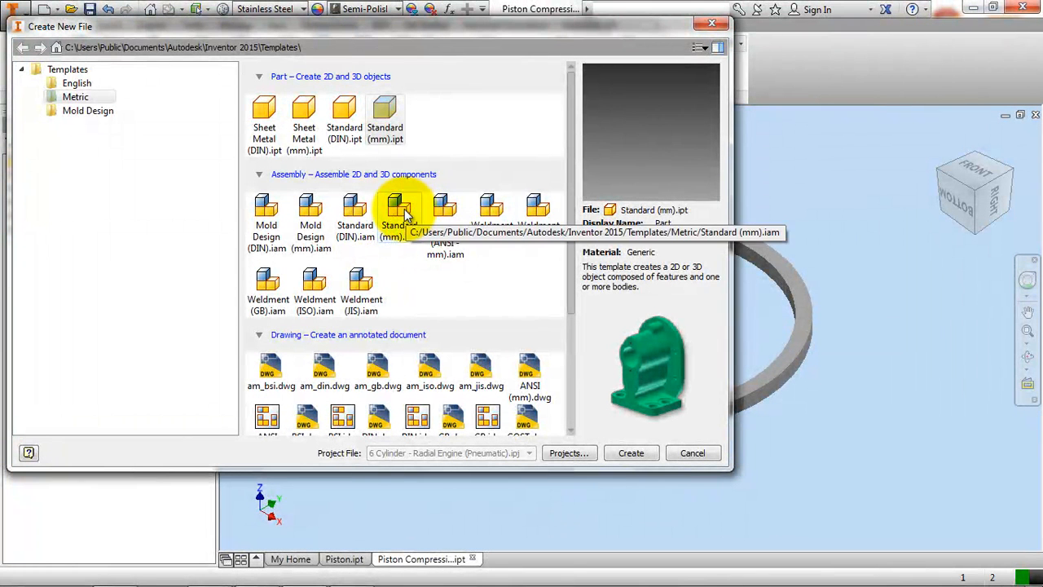
click(404, 208)
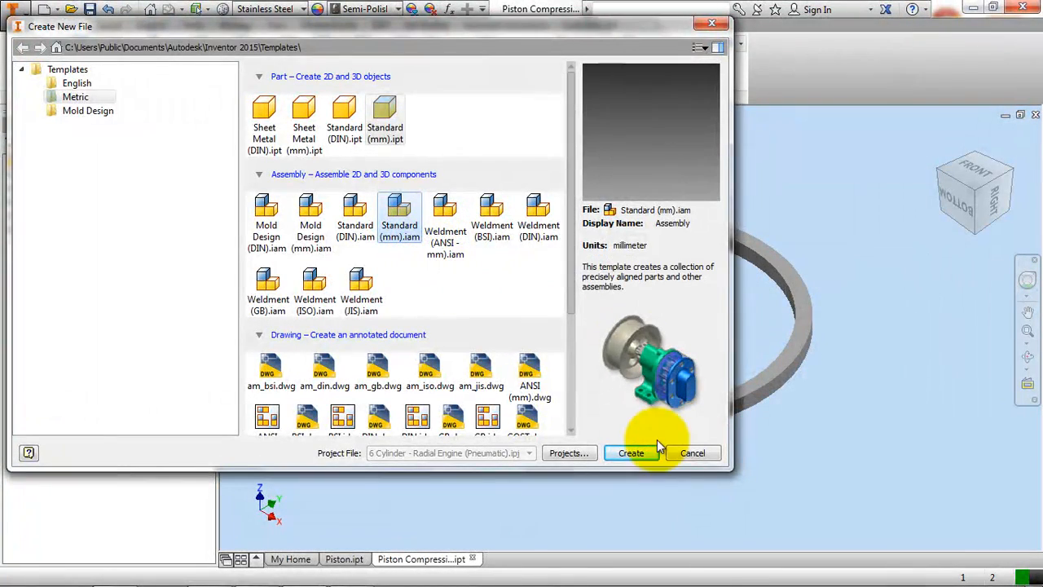
click(645, 454)
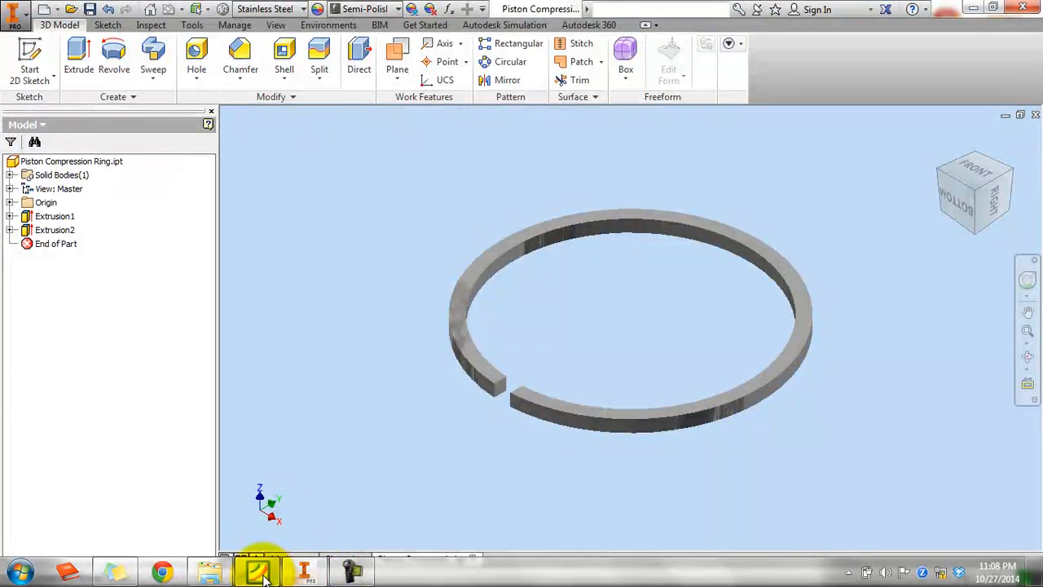
- Examine the parts list and section view of the Assembly Piston drawing in Foxit Reader, and return to the new assembly in Inventor
click(262, 575)
click(326, 69)
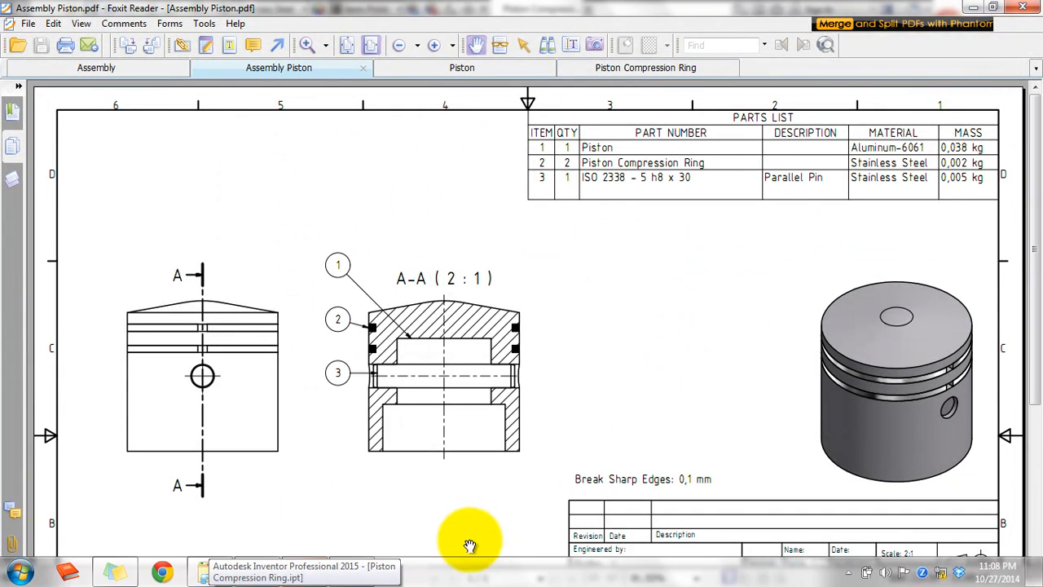
mouse_move(310, 563)
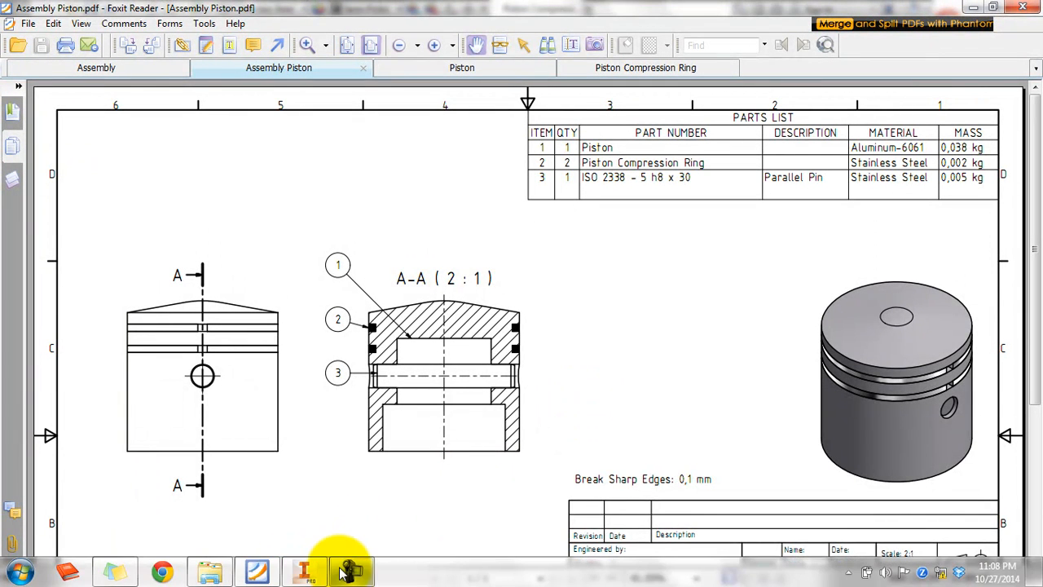
click(347, 569)
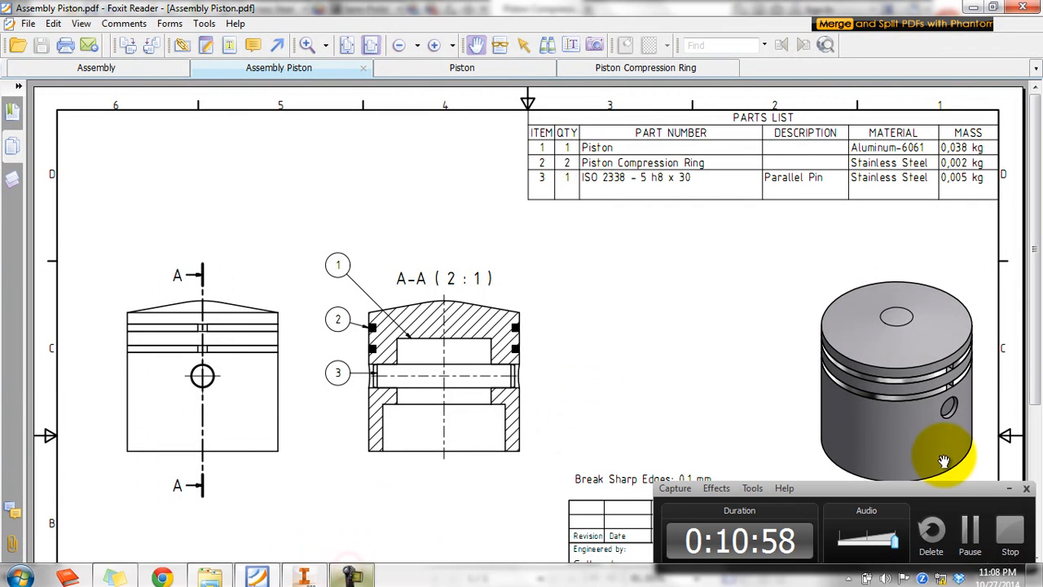
click(1009, 489)
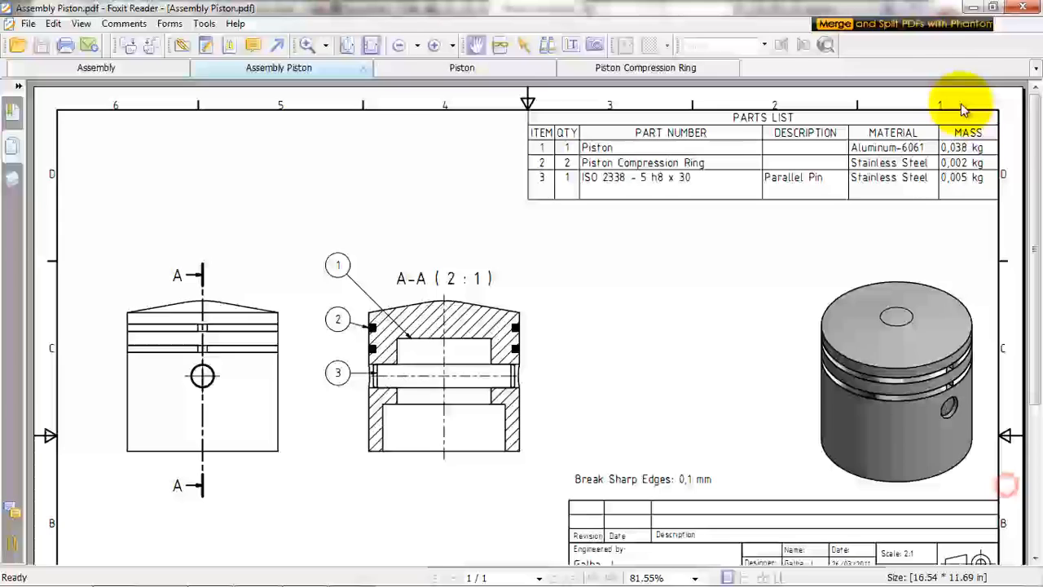
click(973, 7)
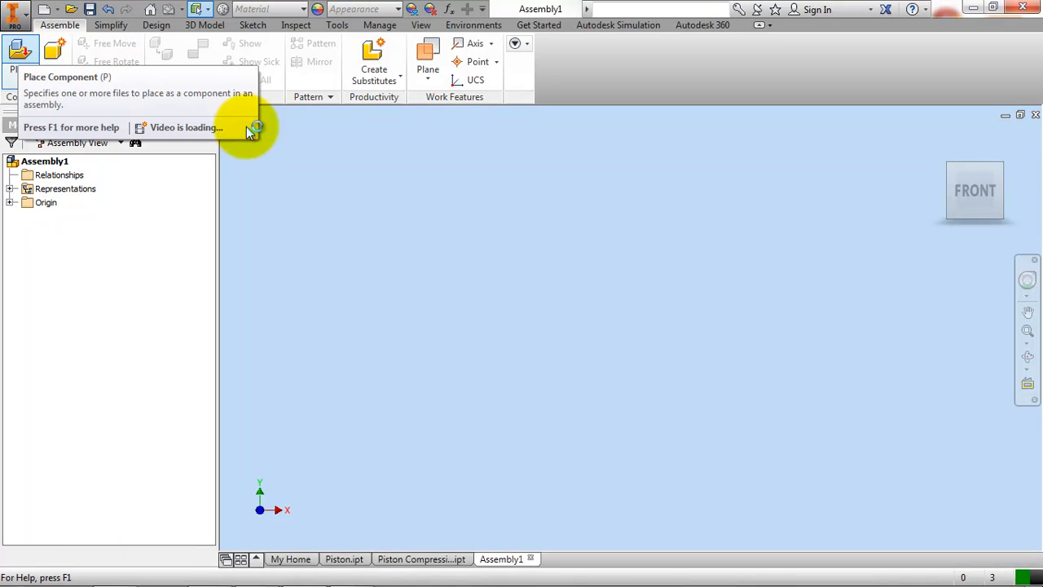
mouse_move(375, 571)
click(257, 573)
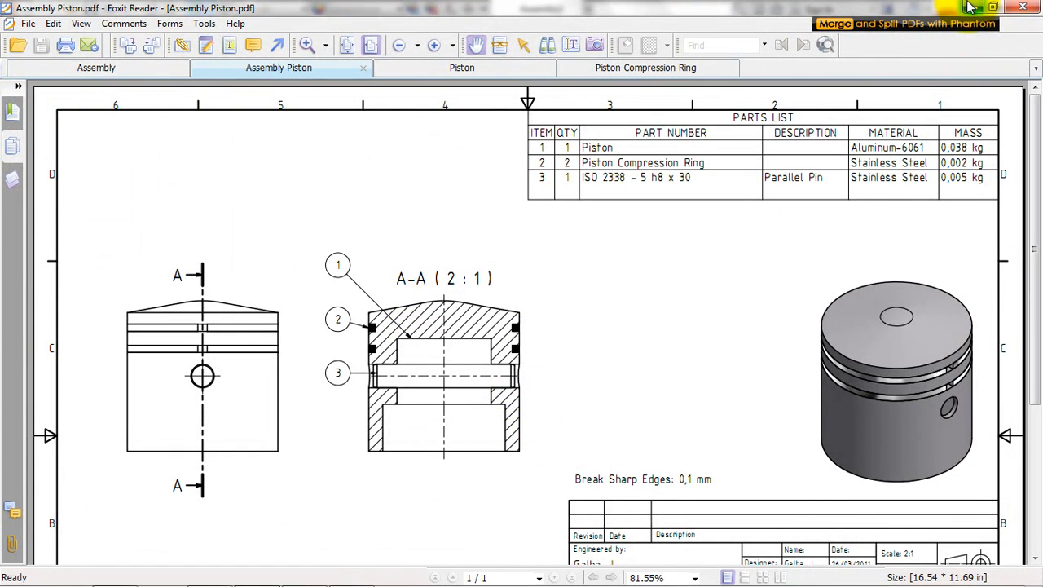
key(alt+Tab)
- Place one Piston.ipt from the Part folder into the assembly, grounded at the origin
click(22, 59)
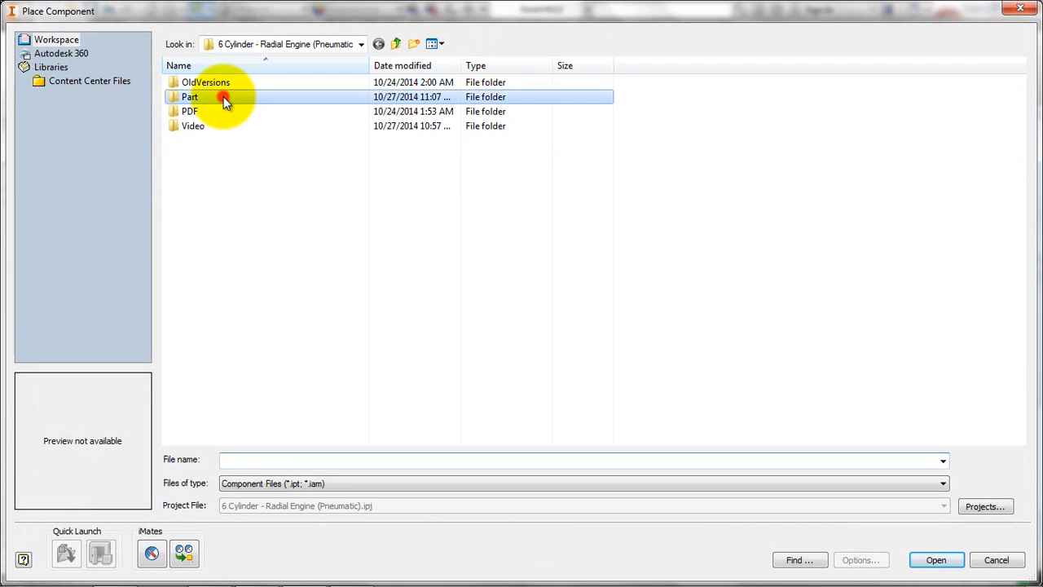
double_click(224, 97)
click(203, 187)
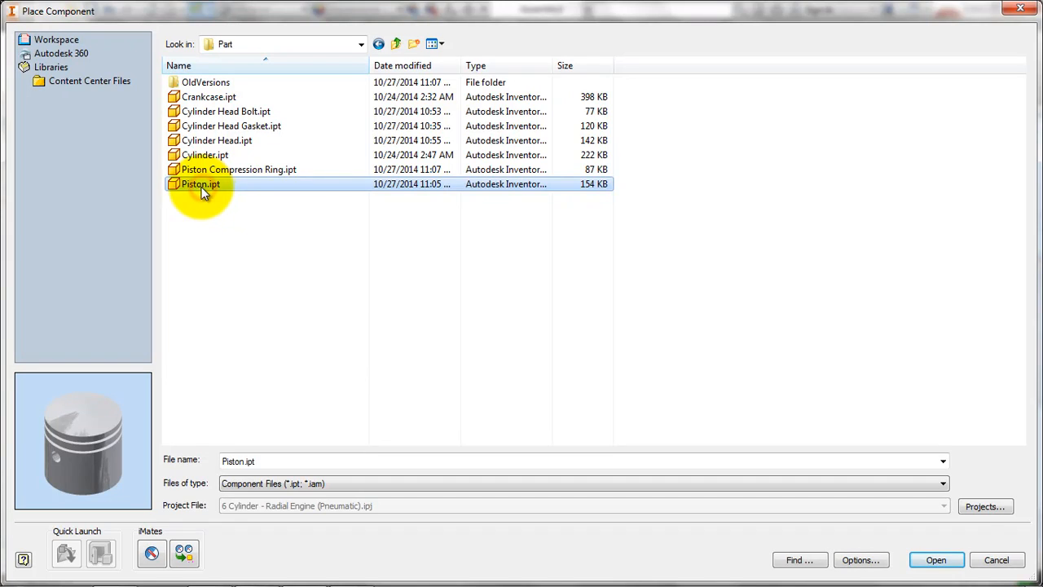
double_click(203, 188)
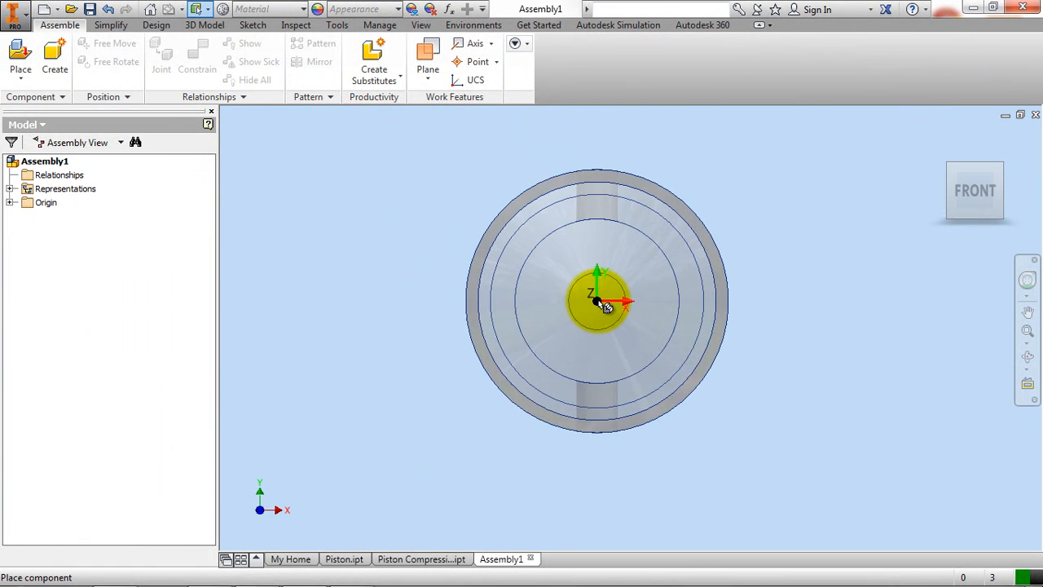
right_click(495, 257)
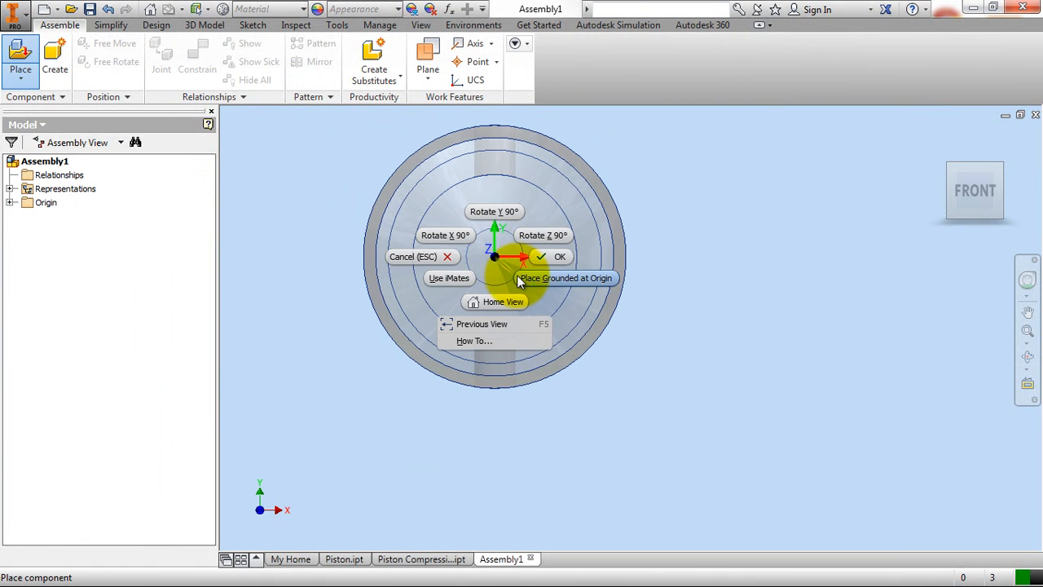
click(528, 277)
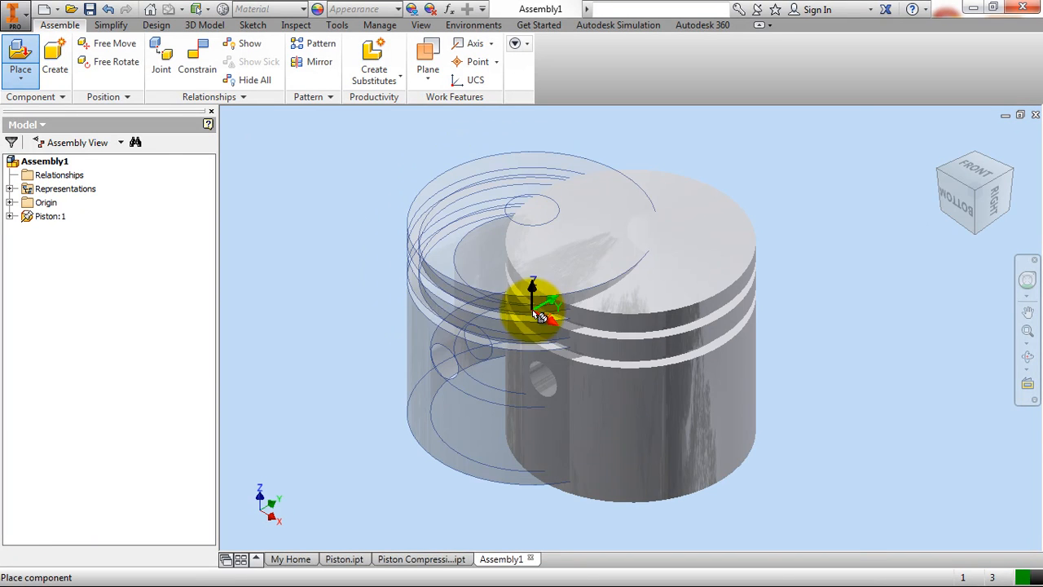
right_click(322, 265)
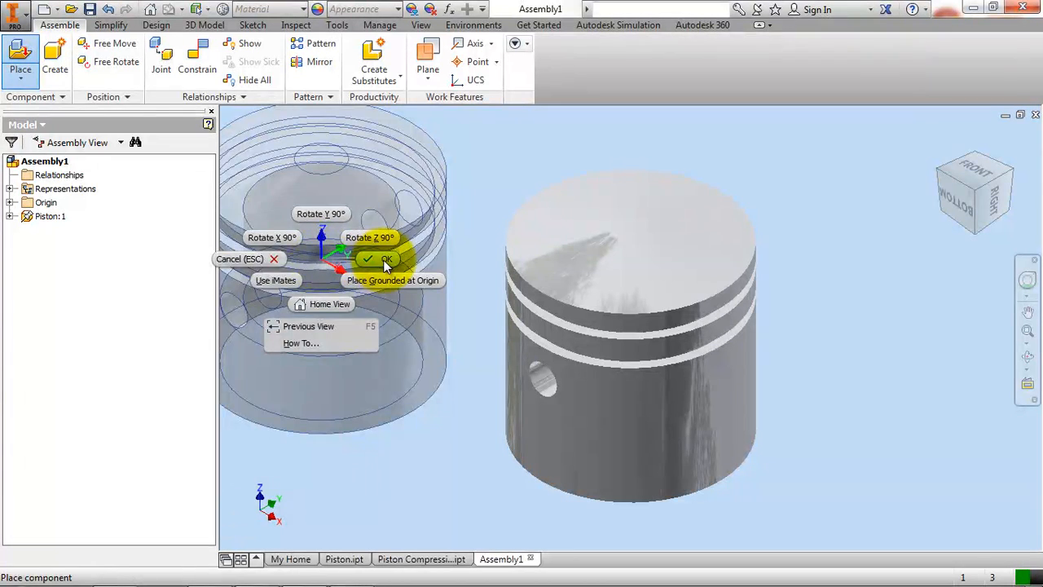
click(383, 259)
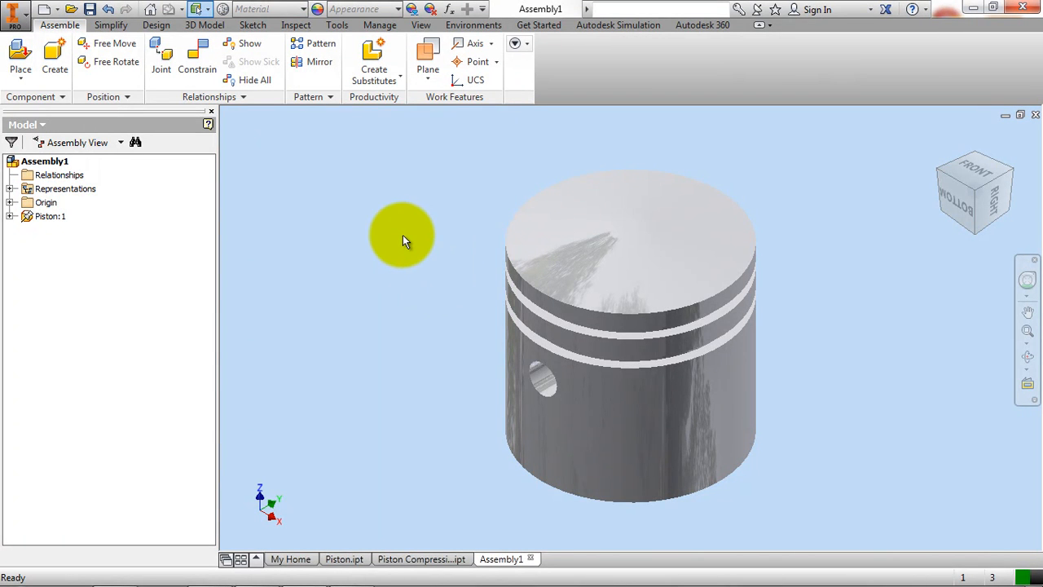
- Compare the piston's YZ origin plane with the assembly's YZ origin plane to check their alignment
click(11, 202)
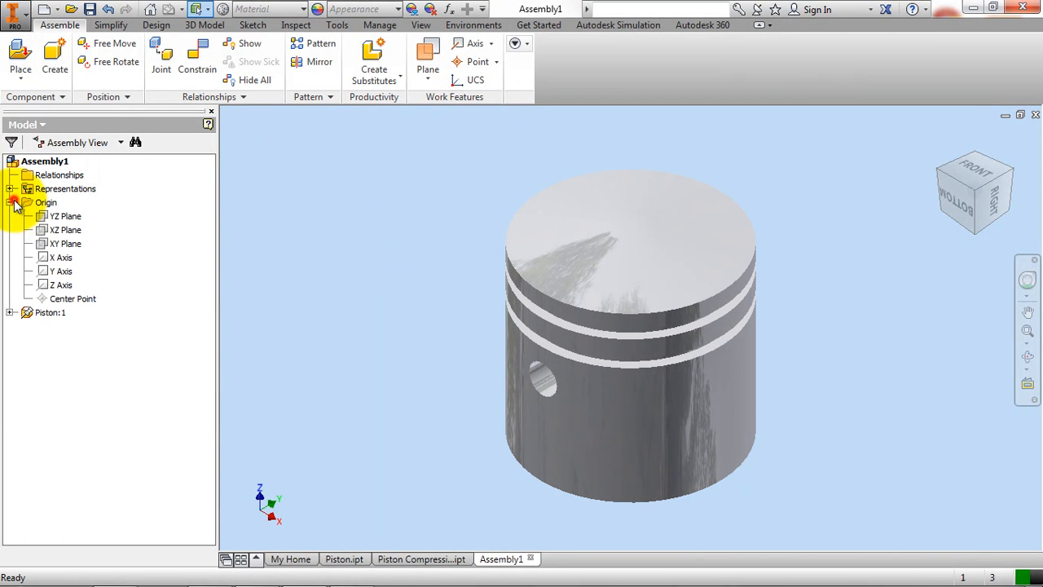
click(24, 340)
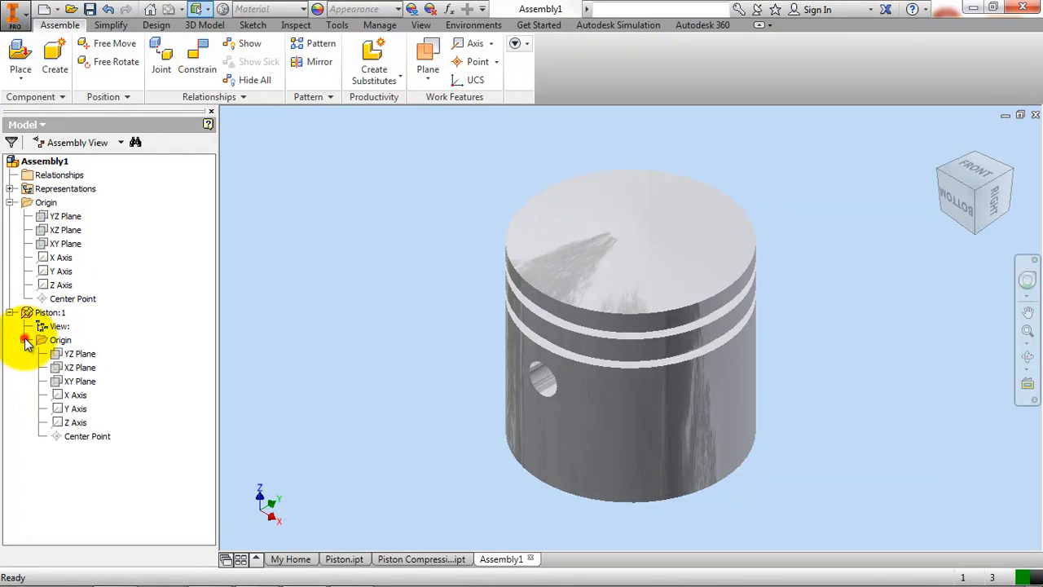
click(65, 341)
click(79, 353)
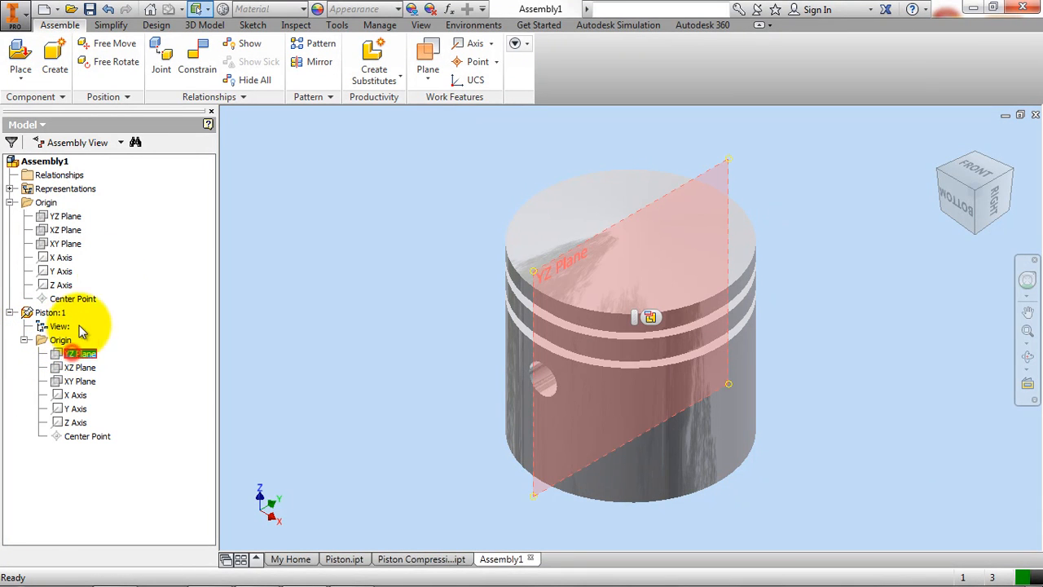
click(75, 215)
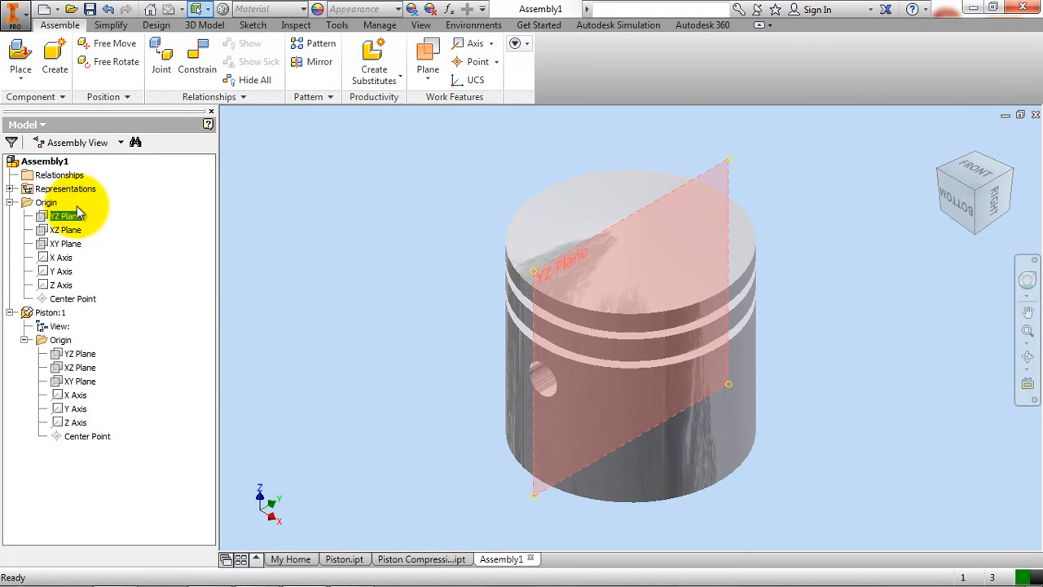
click(350, 206)
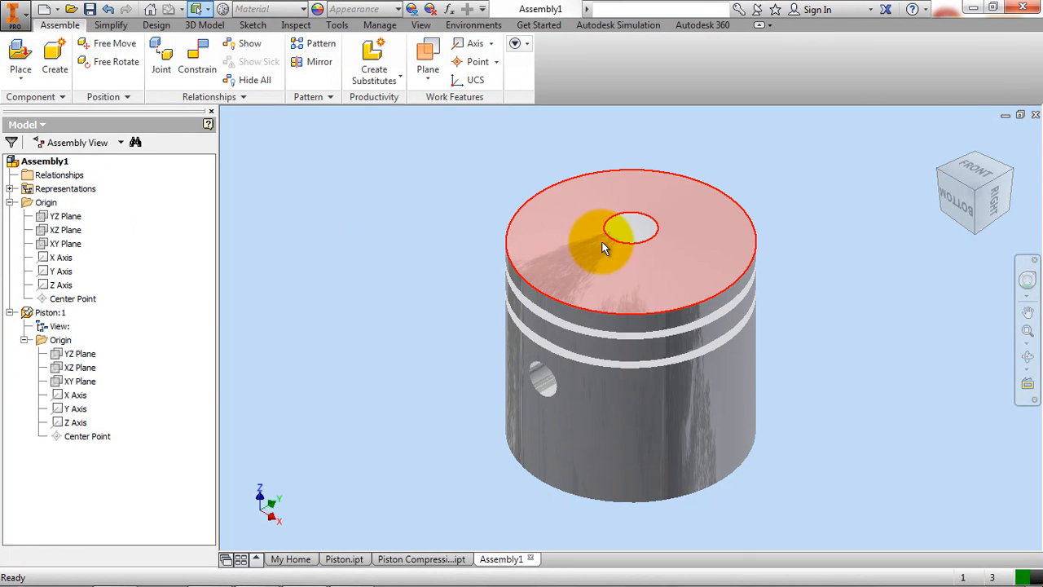
- Switch the selection priority to whole components and select the piston to try it
click(202, 10)
click(216, 42)
click(641, 280)
drag(824, 210, 786, 251)
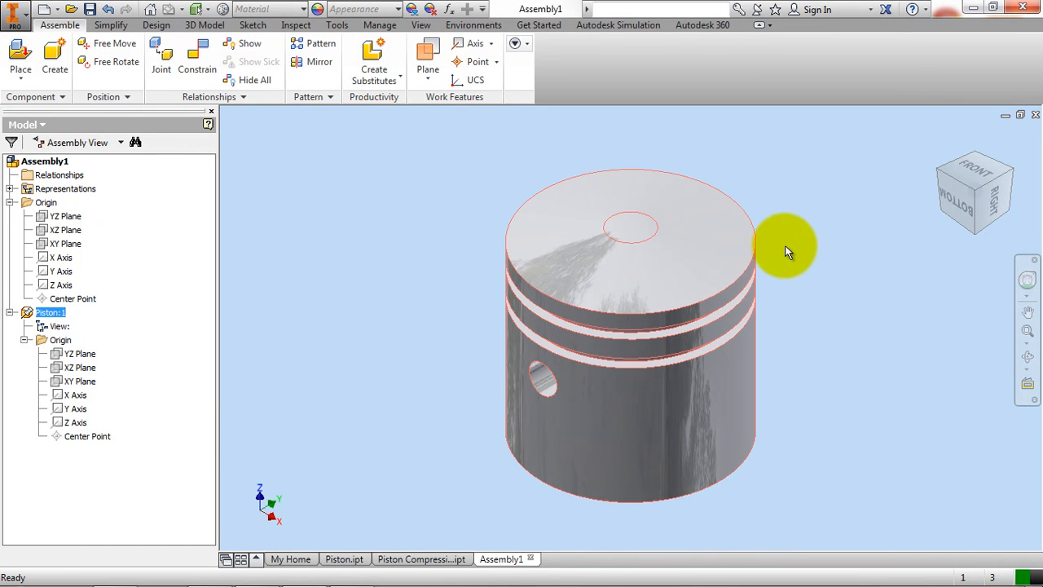
- Place two instances of Piston Compression Ring.ipt from the Part folder beside the piston
scroll(759, 290, down, 3)
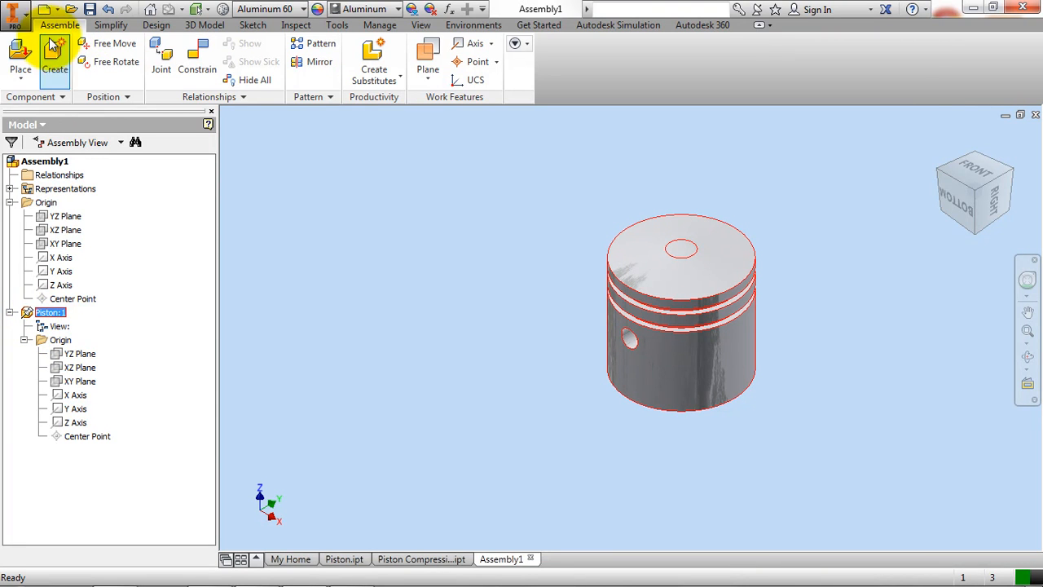
click(21, 55)
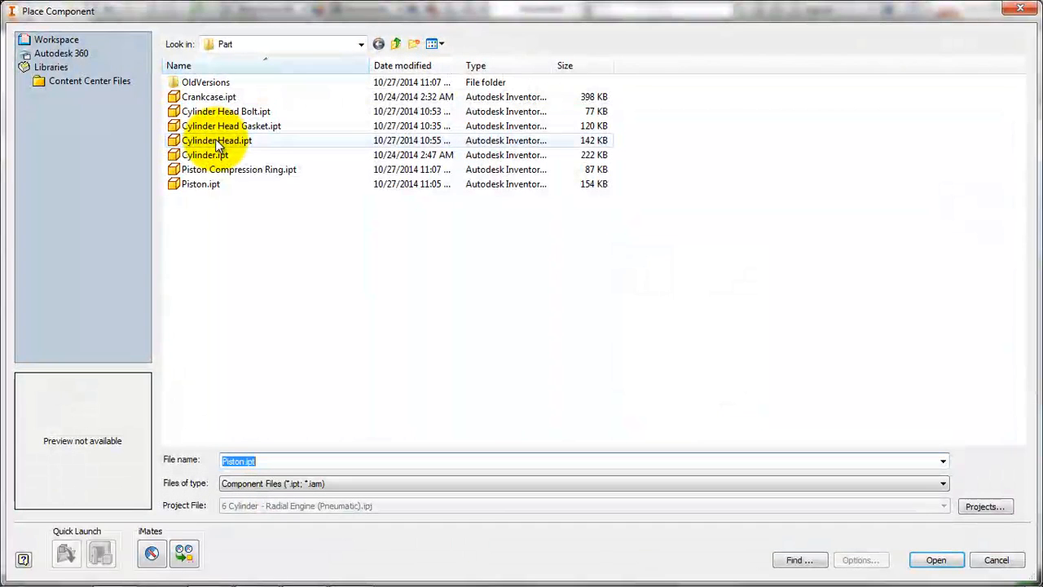
double_click(209, 168)
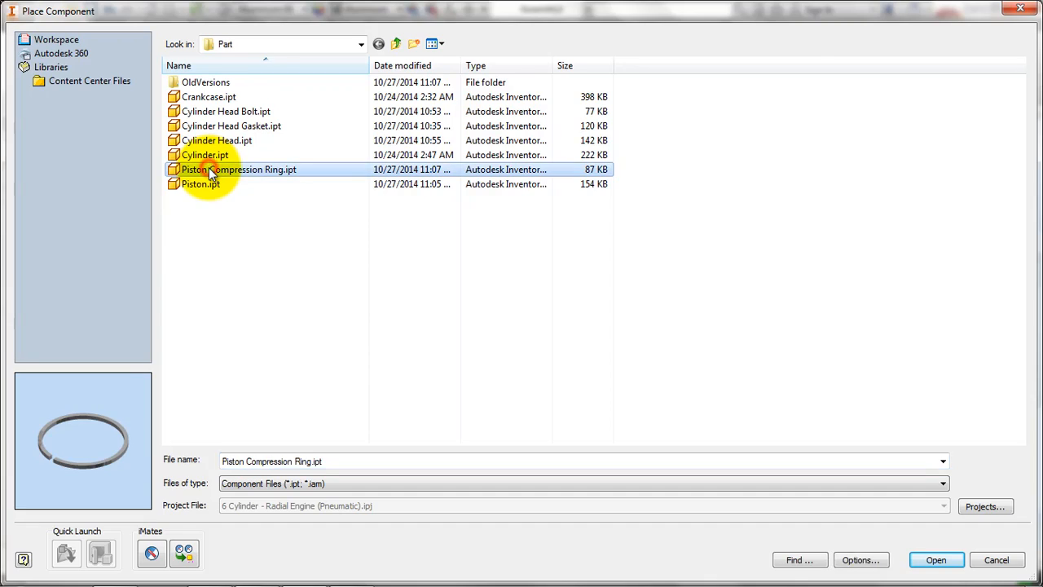
click(444, 238)
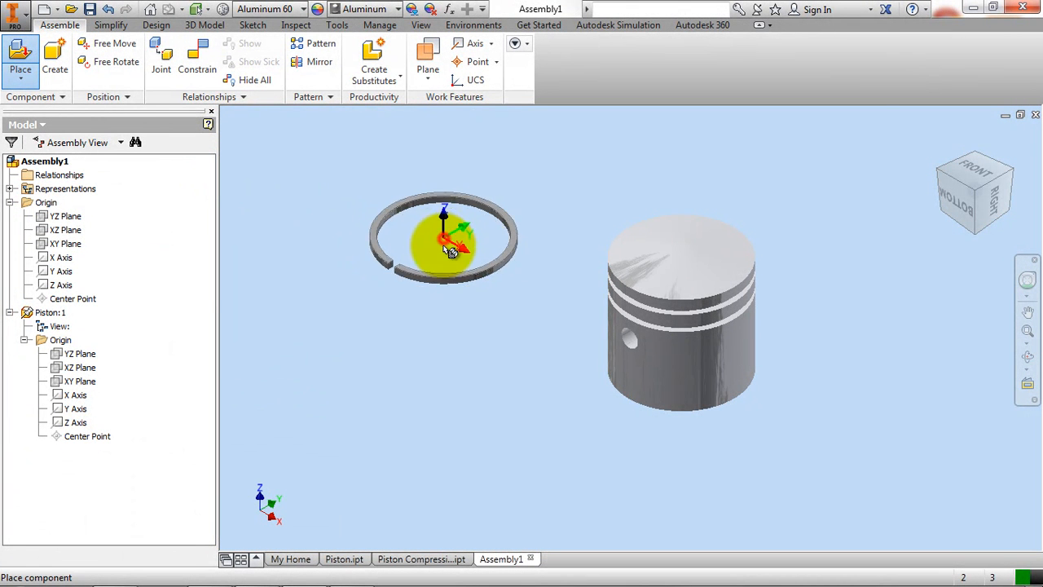
click(437, 363)
right_click(304, 292)
click(346, 295)
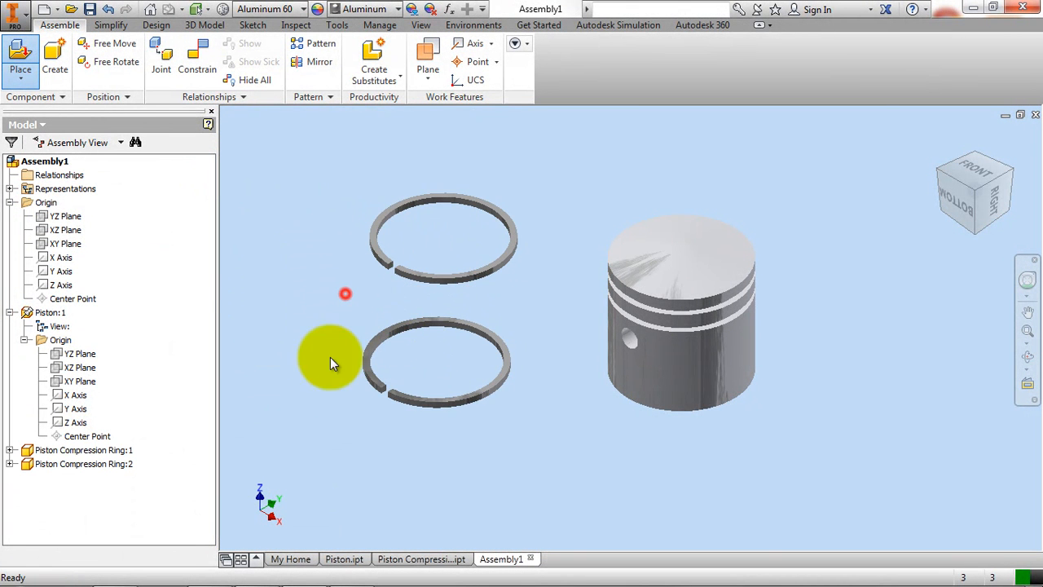
- Look up the parallel pin in the Assembly Piston drawing's parts list in Foxit Reader, and return to the assembly in Inventor
mouse_move(304, 570)
click(259, 575)
mouse_move(496, 426)
mouse_down()
mouse_move(464, 312)
mouse_move(600, 256)
mouse_move(600, 300)
mouse_up()
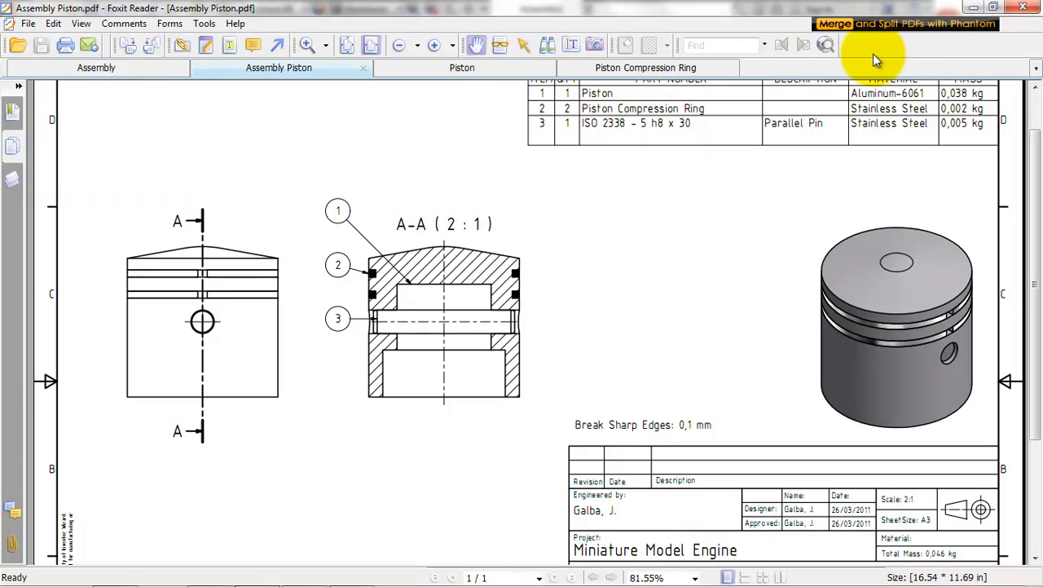
click(973, 7)
- Start placing a component from the Content Center and recheck the pin's designation in the drawing's parts list
click(20, 75)
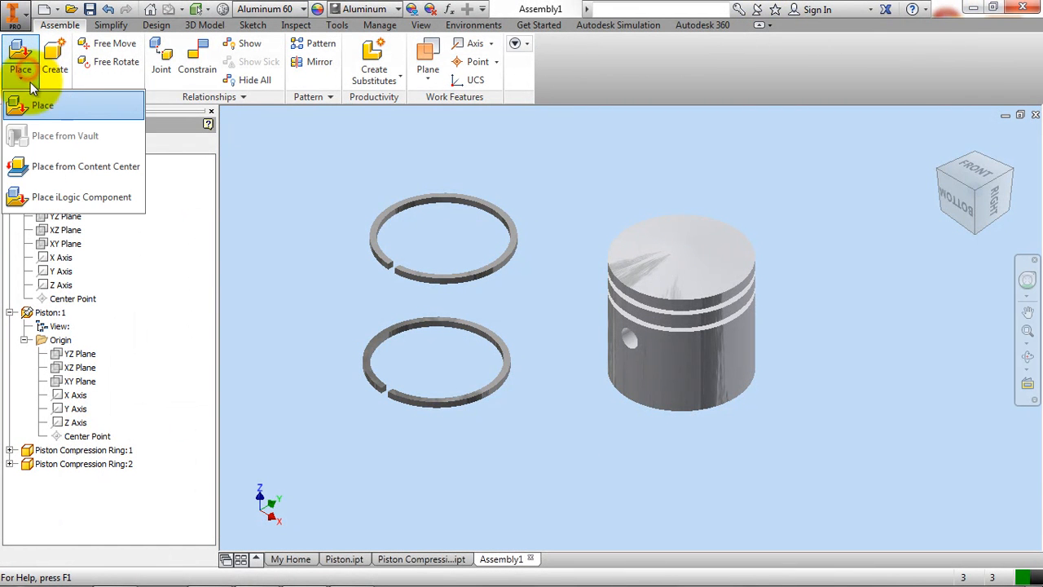
click(65, 100)
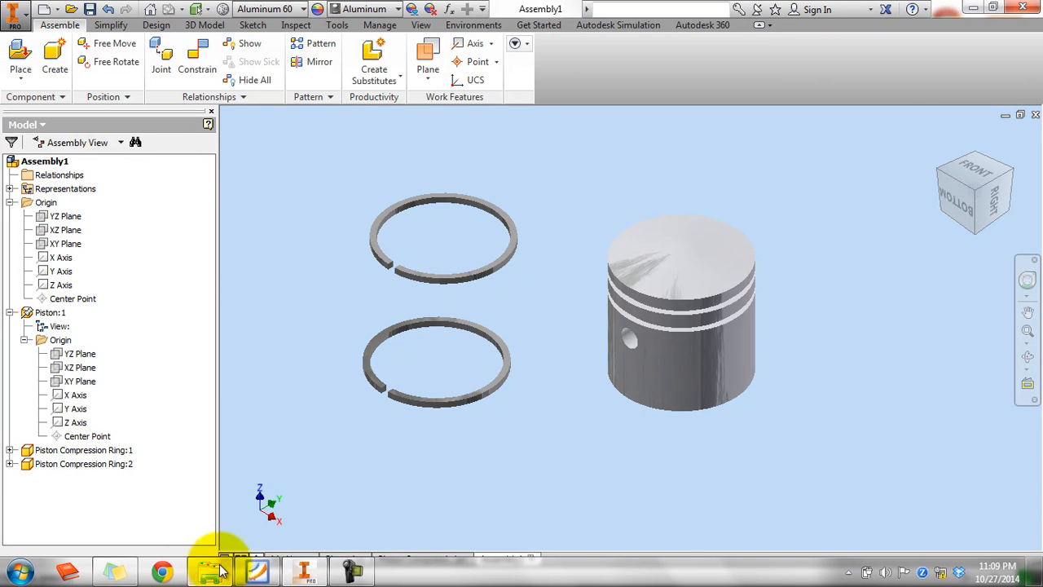
click(254, 571)
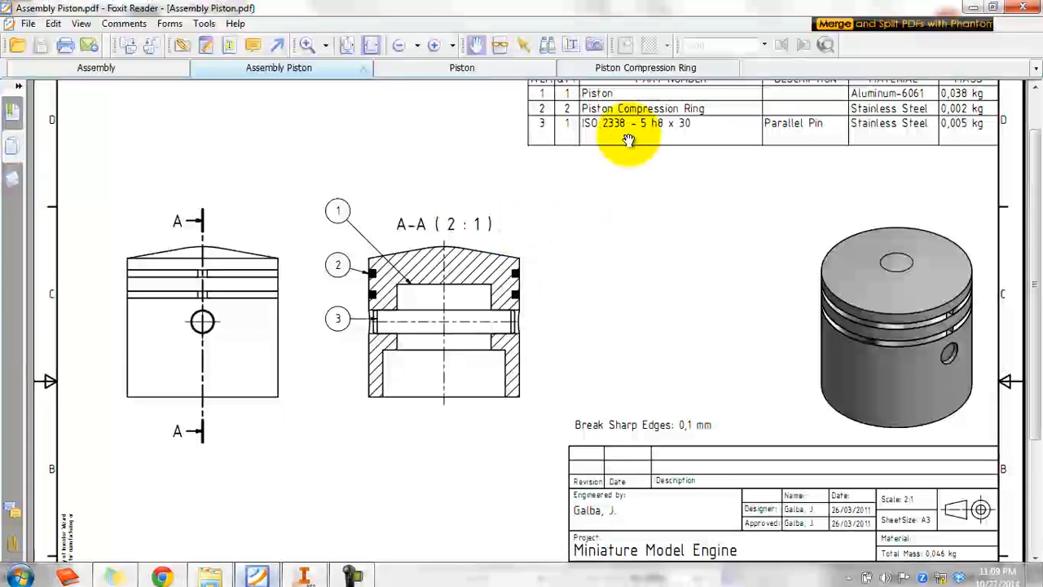
drag(627, 139, 627, 162)
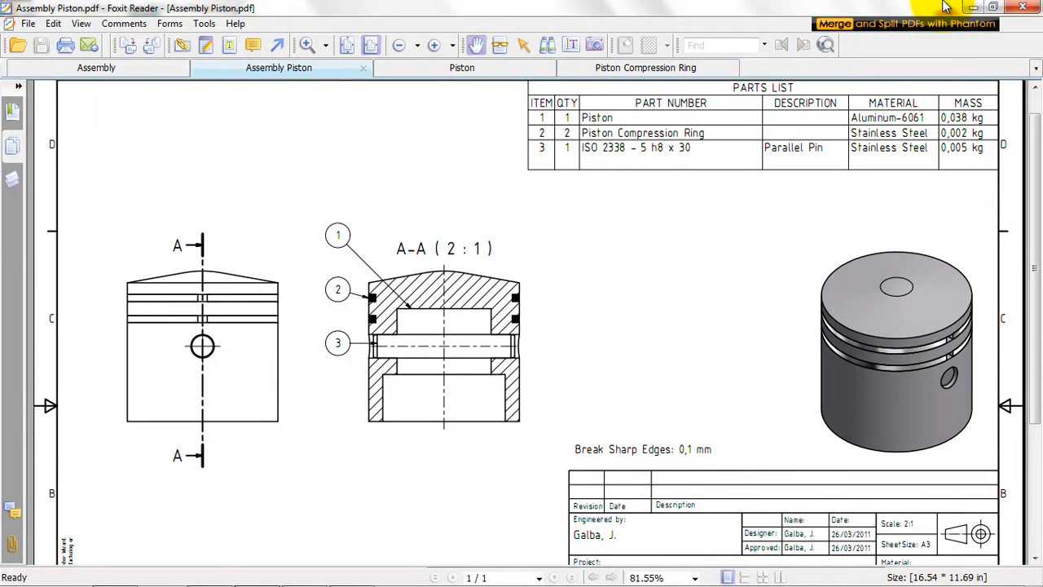
click(973, 7)
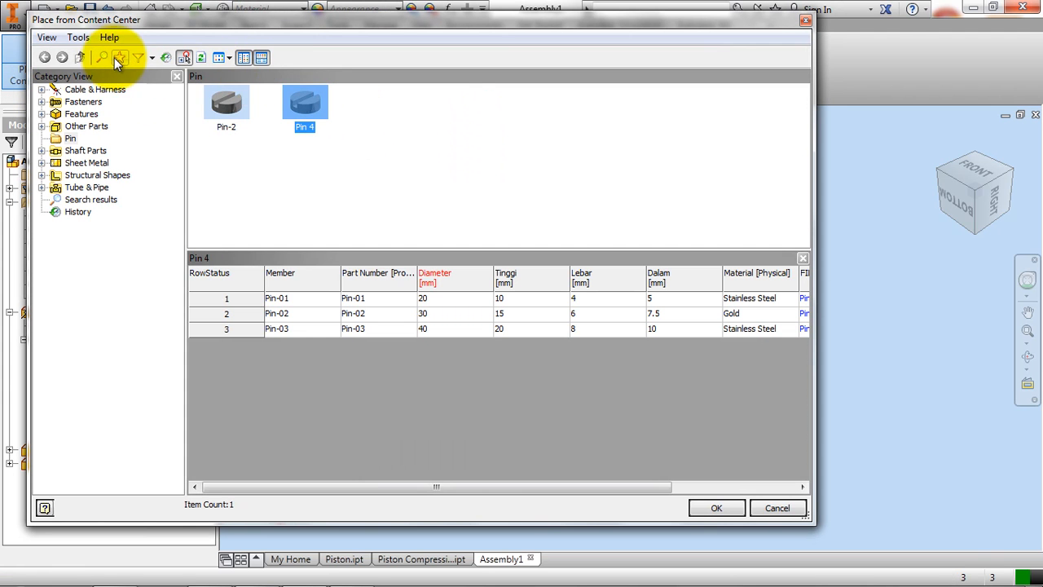
- Search the Content Center for "iso 2338" and hide the table of family members
click(103, 57)
click(285, 96)
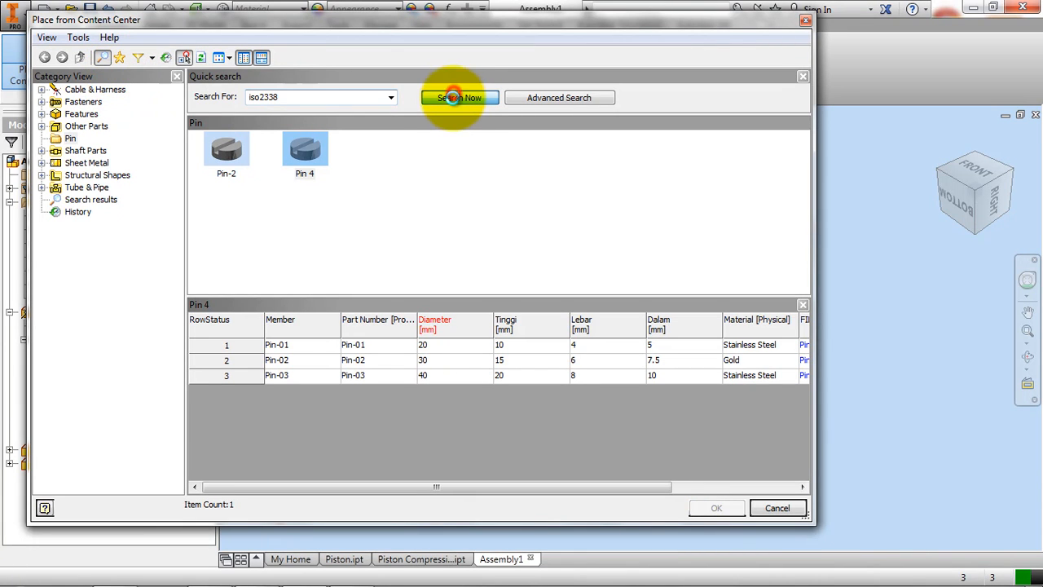
click(454, 97)
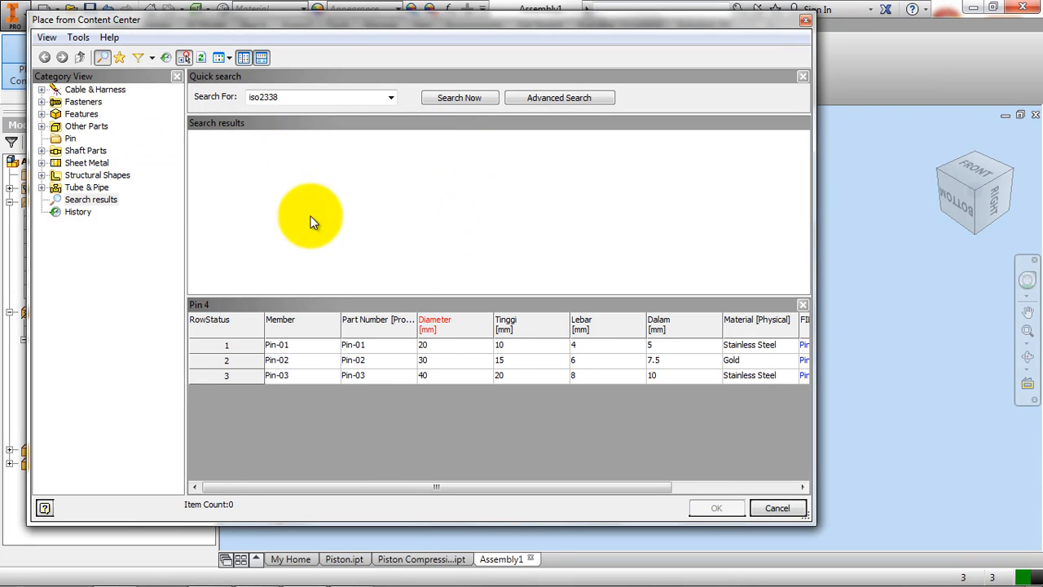
click(803, 304)
double_click(274, 97)
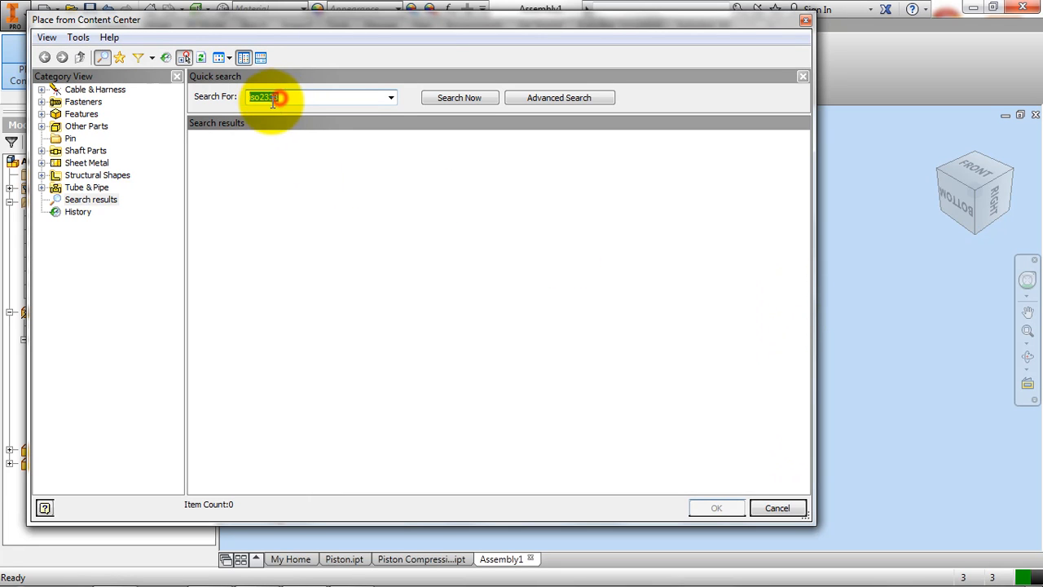
click(257, 97)
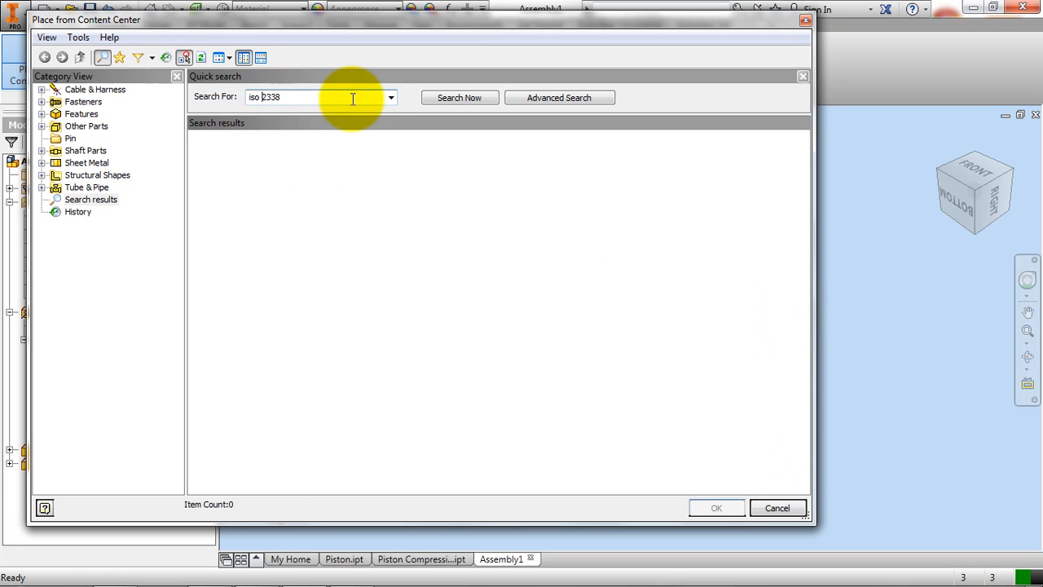
click(444, 97)
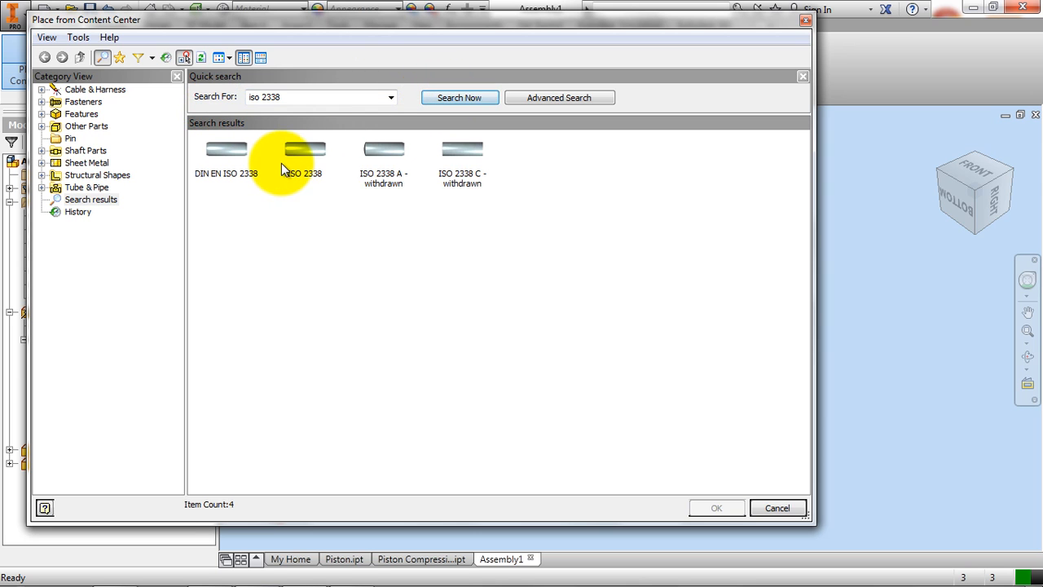
- Configure an ISO 2338 pin as a custom part with 5 mm nominal diameter, tolerance class h8, 30 mm nominal length and type B
click(304, 163)
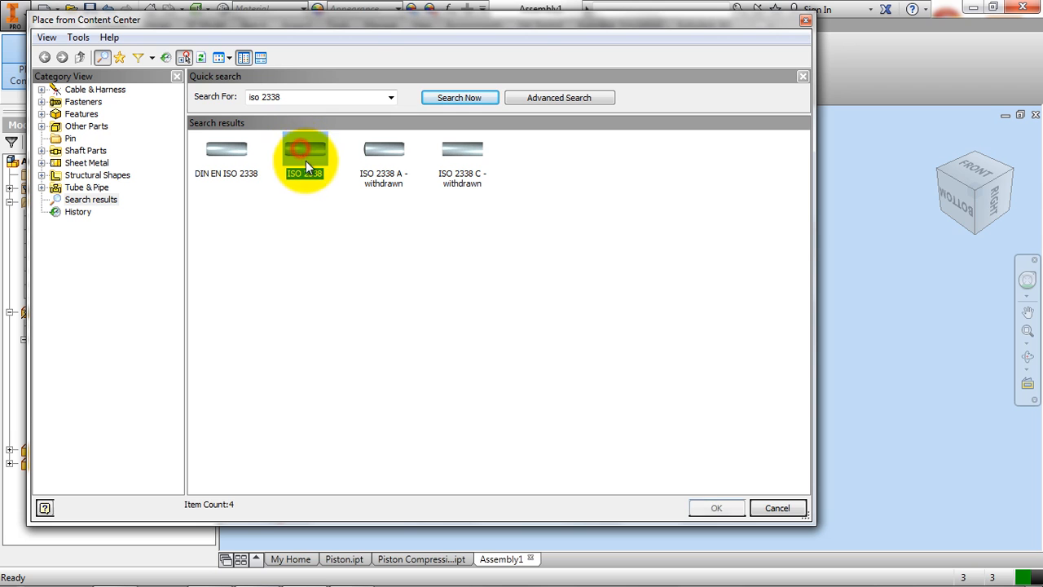
double_click(303, 145)
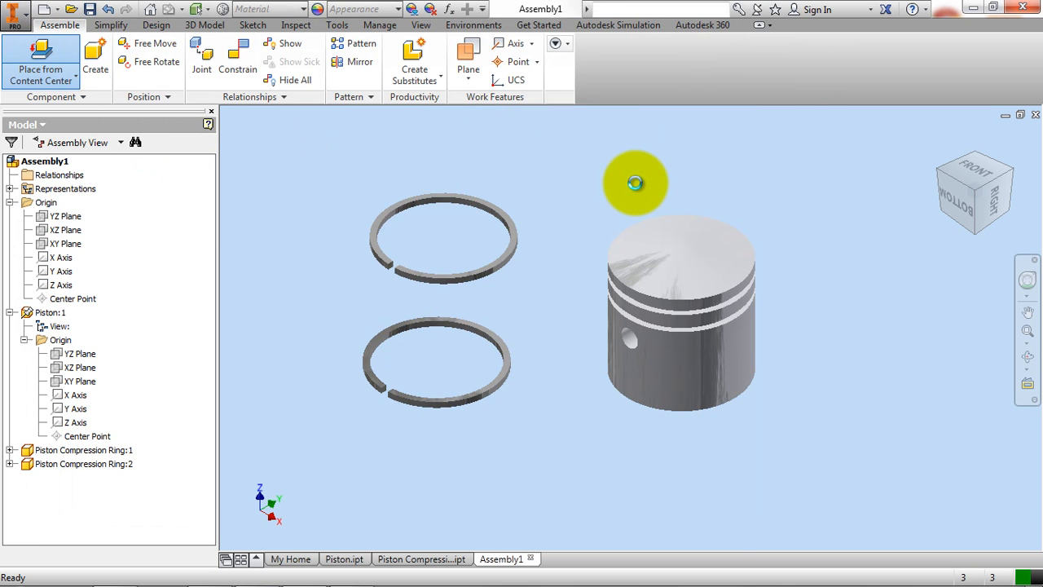
click(648, 208)
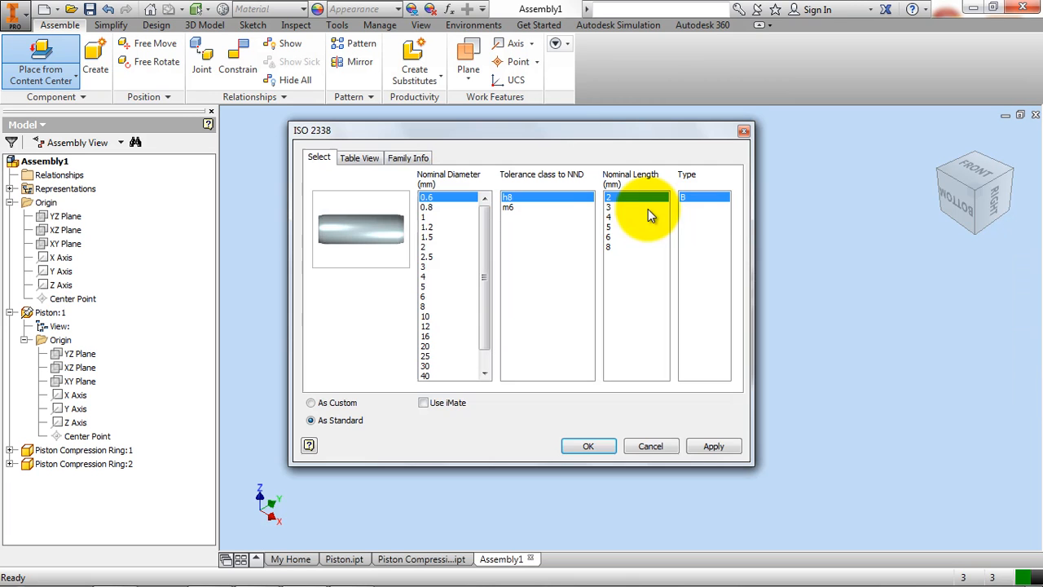
click(426, 287)
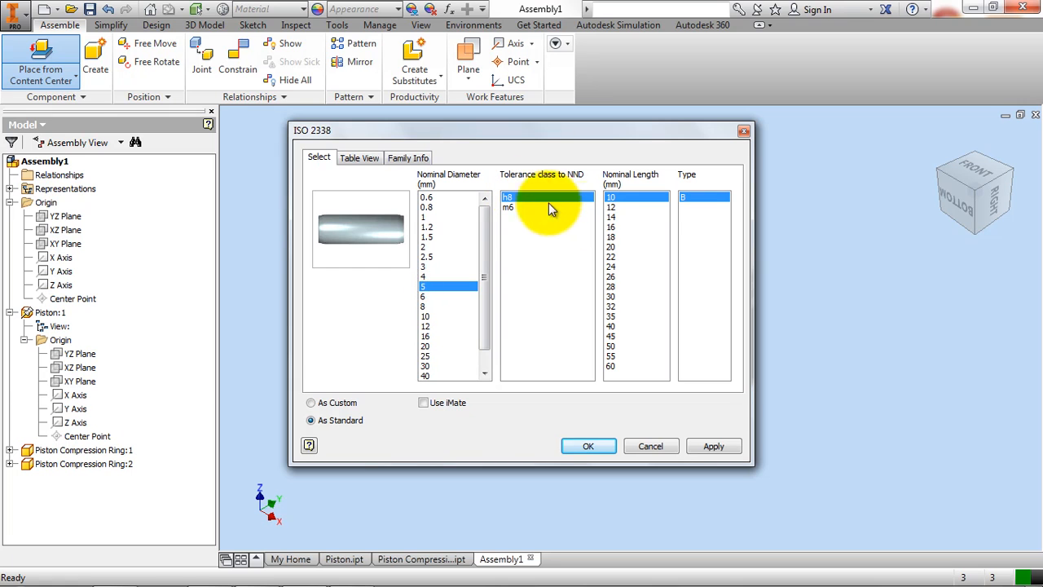
click(611, 296)
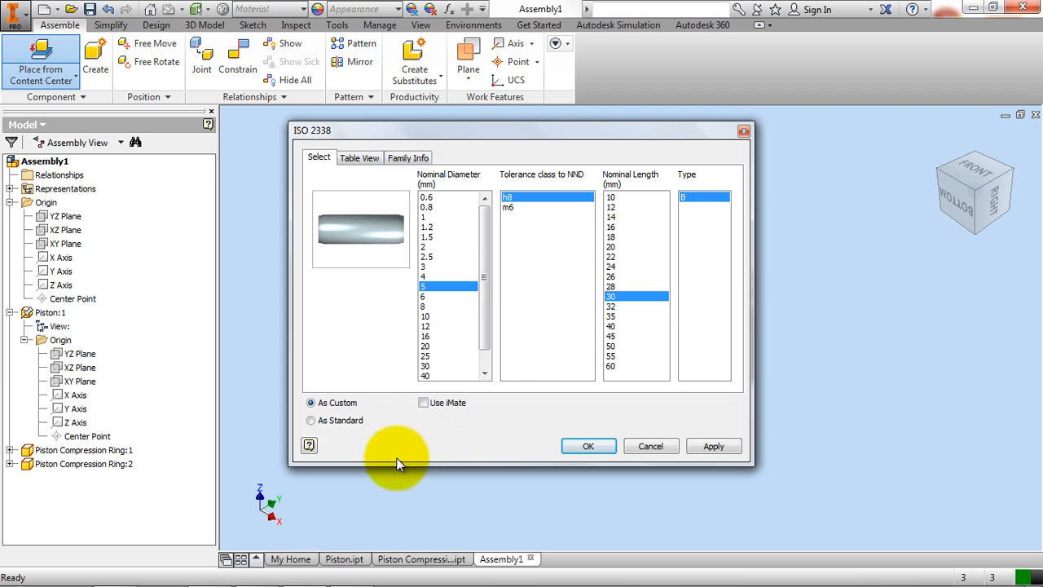
click(343, 423)
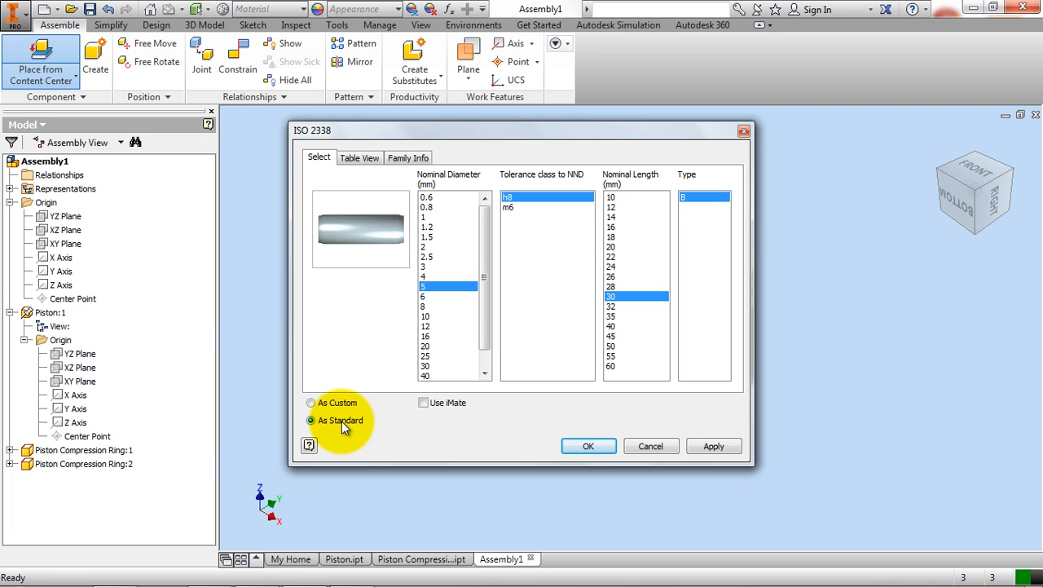
click(588, 446)
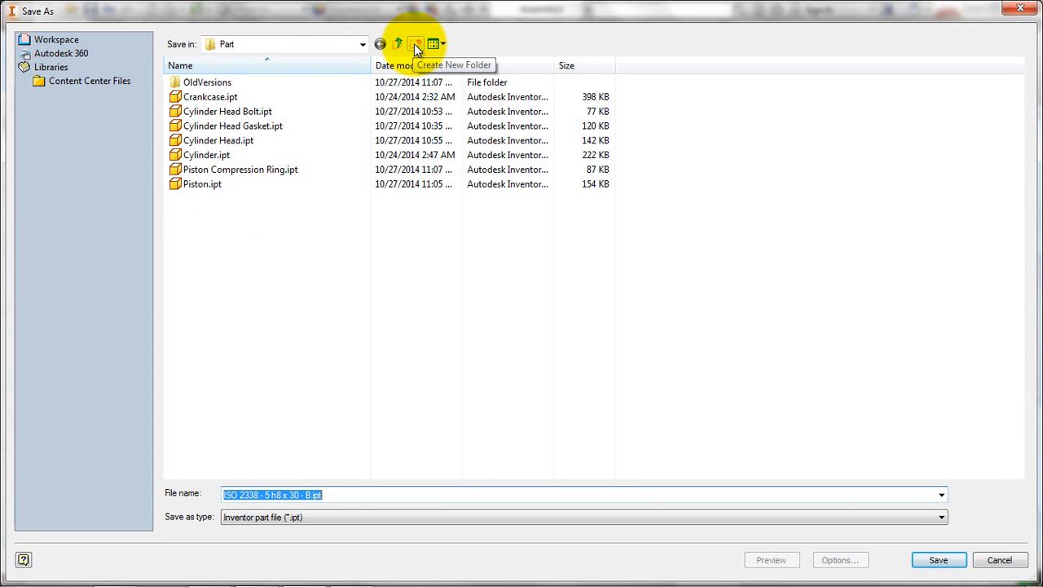
- Save the pin as ISO 2338 - 5 h8 x 30 - B.ipt in a new Standard Part folder inside the Part folder
click(414, 43)
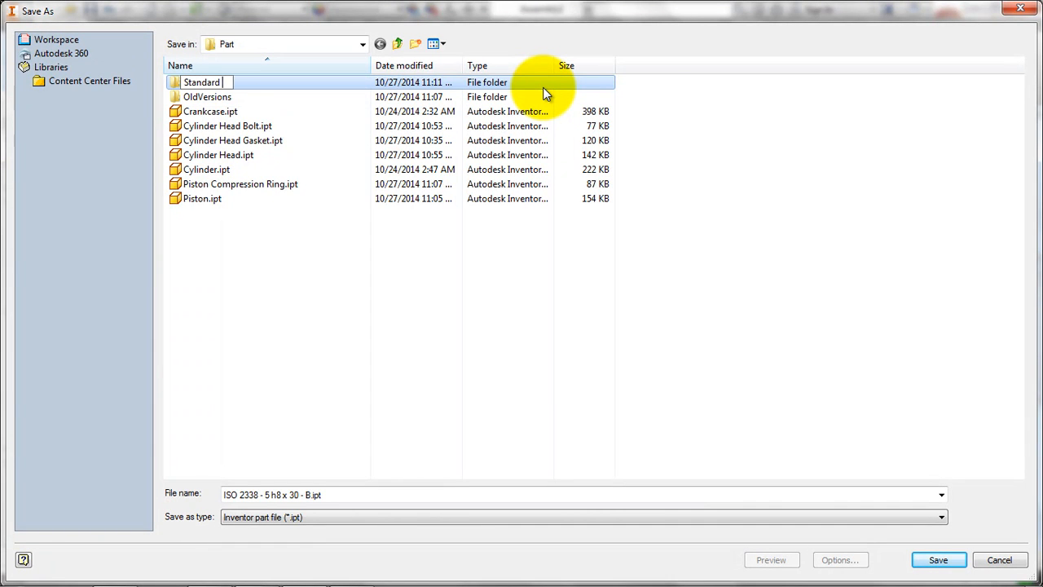
double_click(543, 88)
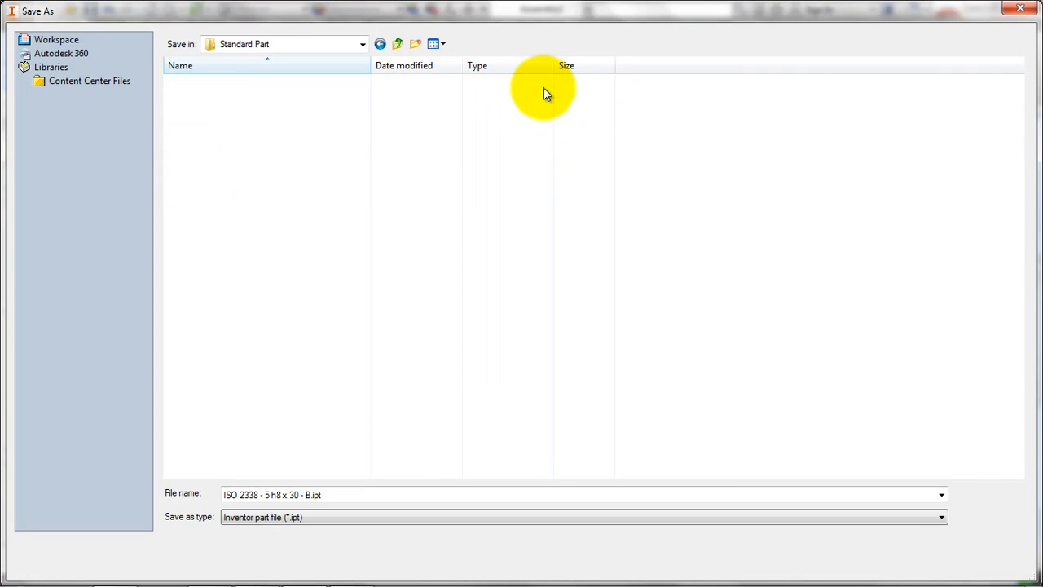
click(939, 560)
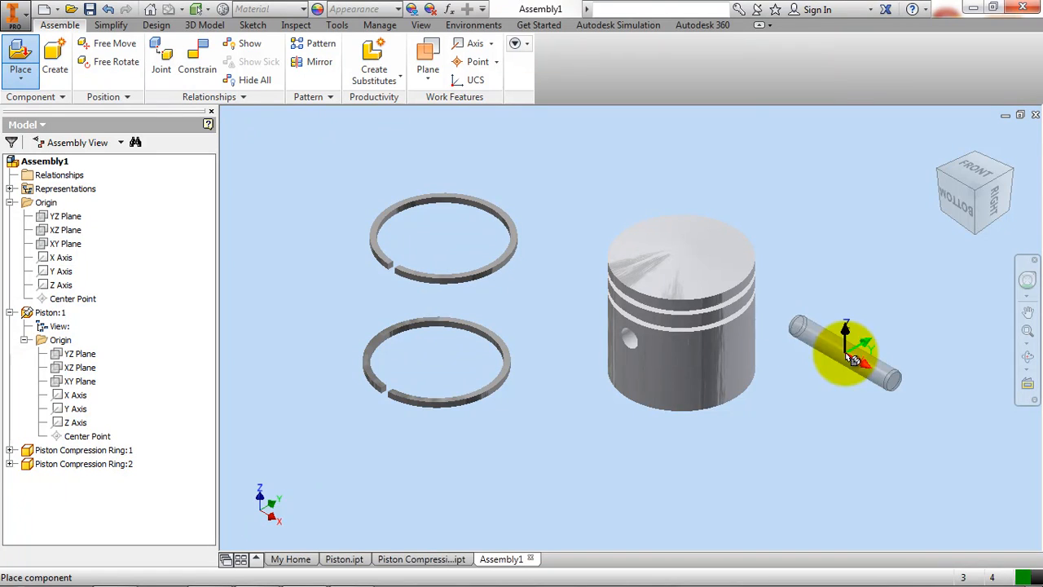
- Place one instance of the ISO 2338 pin in the assembly beside the piston
click(815, 281)
right_click(836, 210)
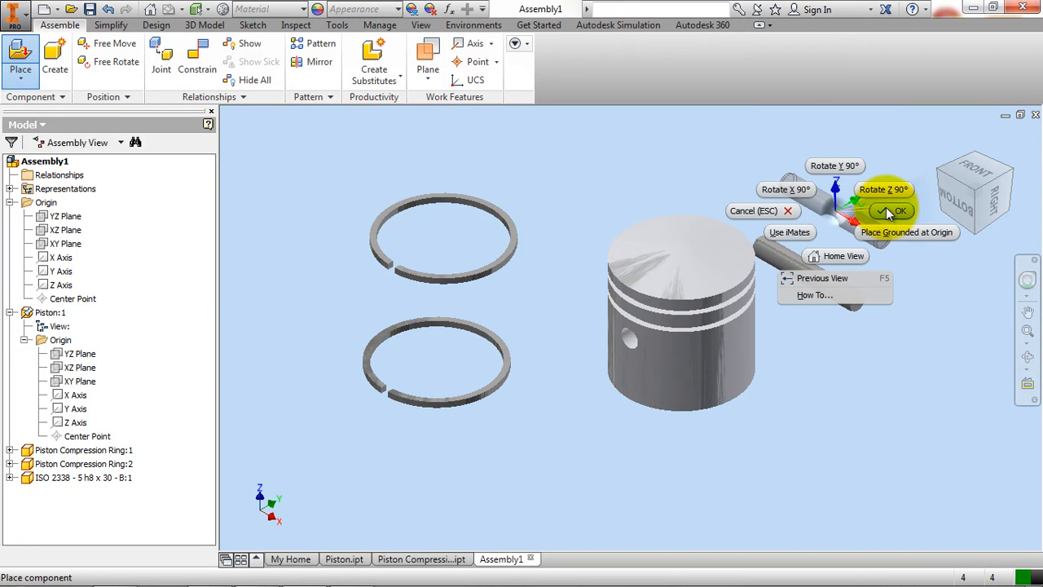
click(888, 211)
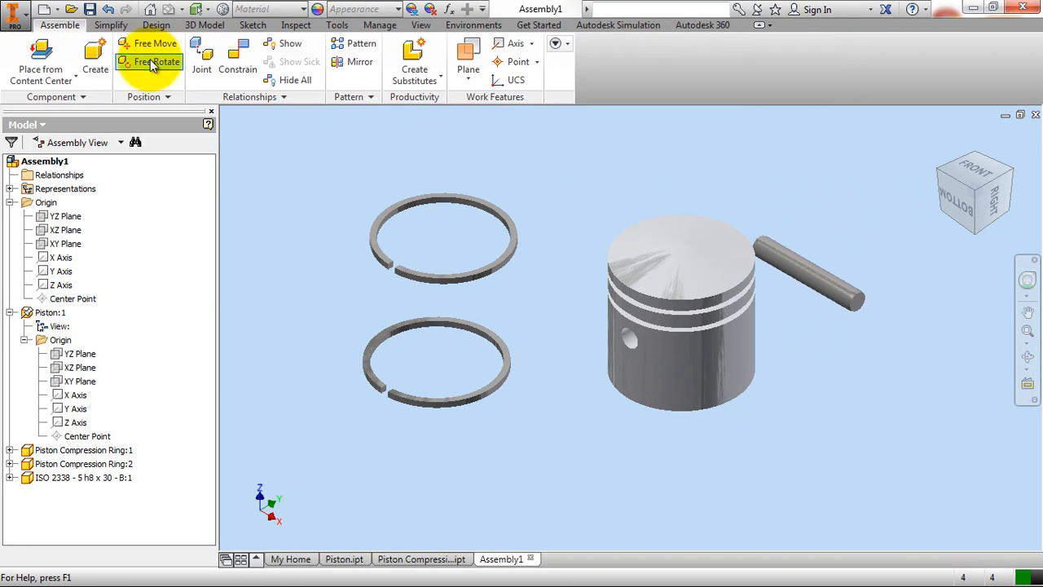
- Apply an Insert constraint with opposed direction and 0 mm offset between the first compression ring's bottom edge and the piston's upper ring groove
click(243, 55)
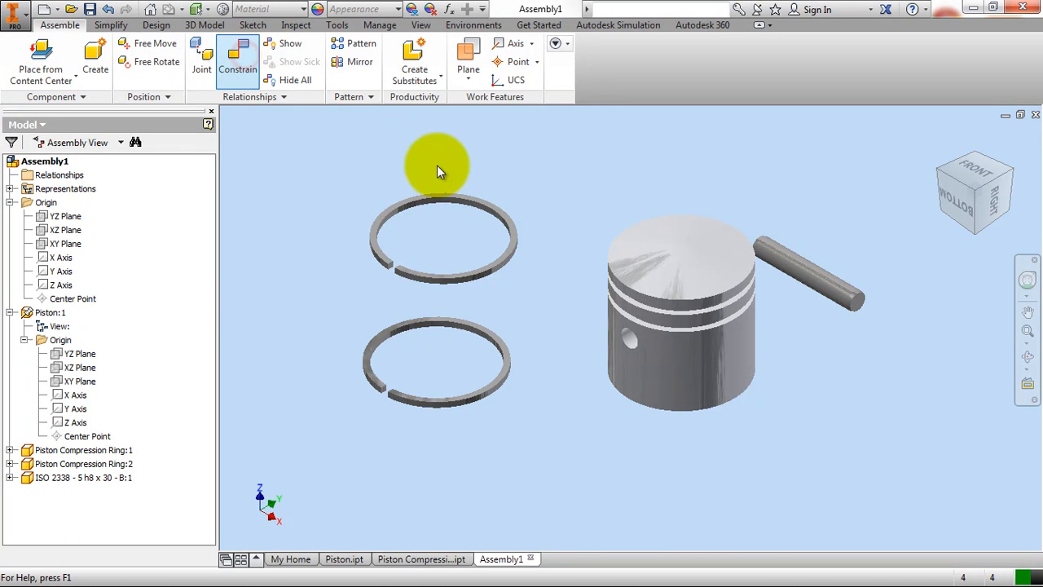
middle_drag(530, 291, 610, 296)
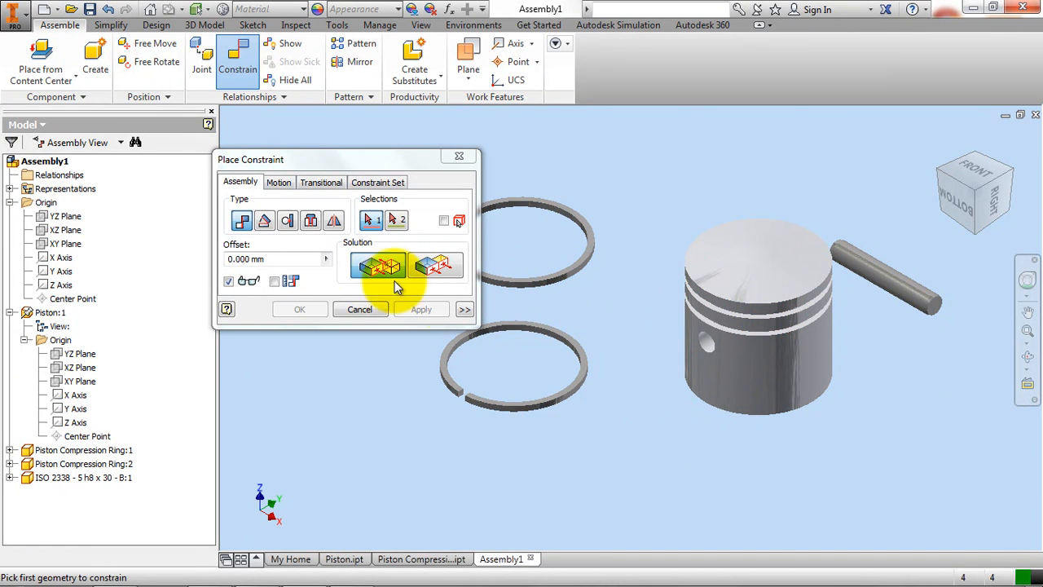
click(311, 222)
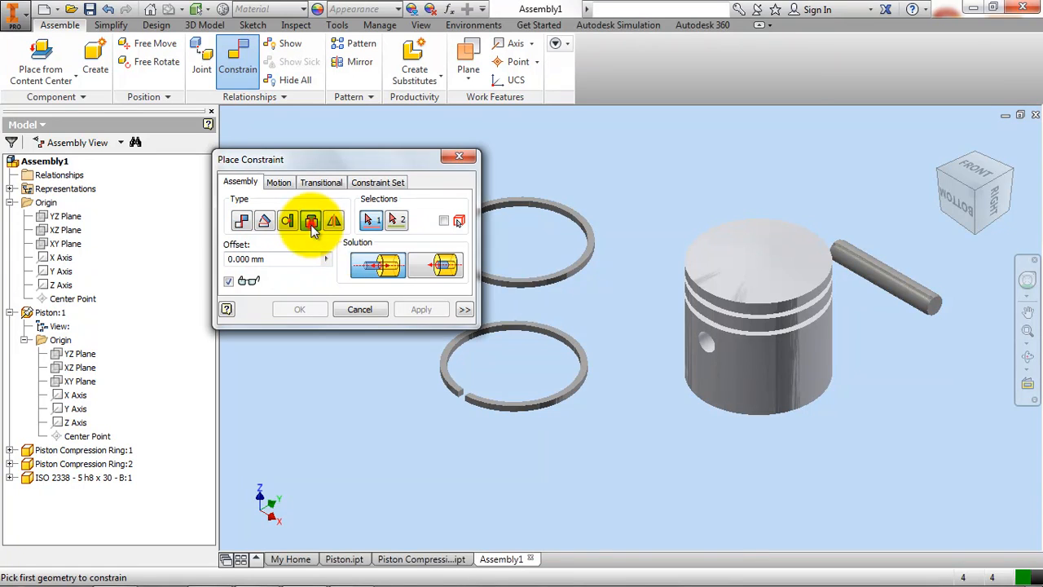
click(538, 287)
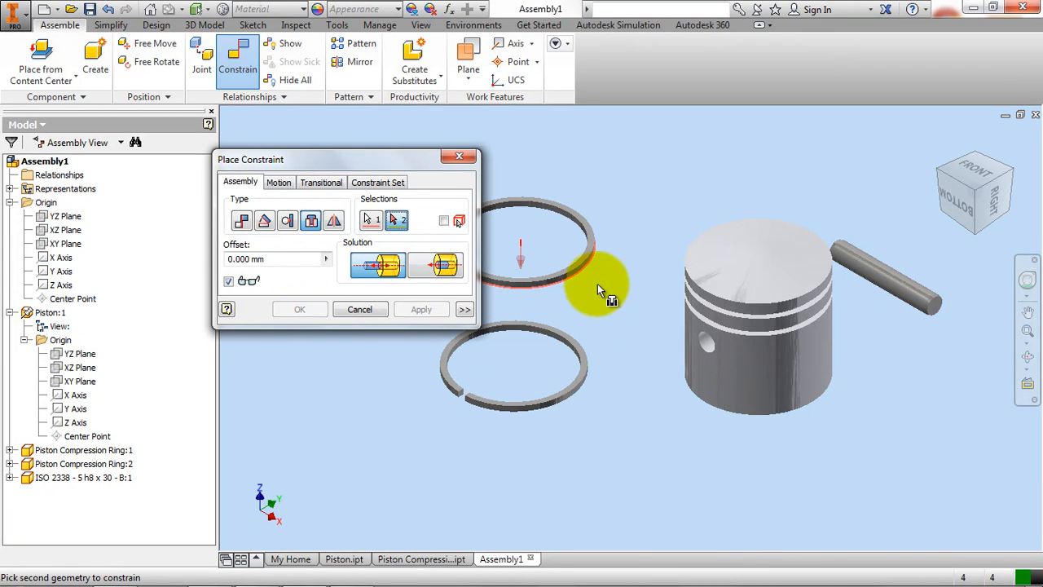
click(682, 315)
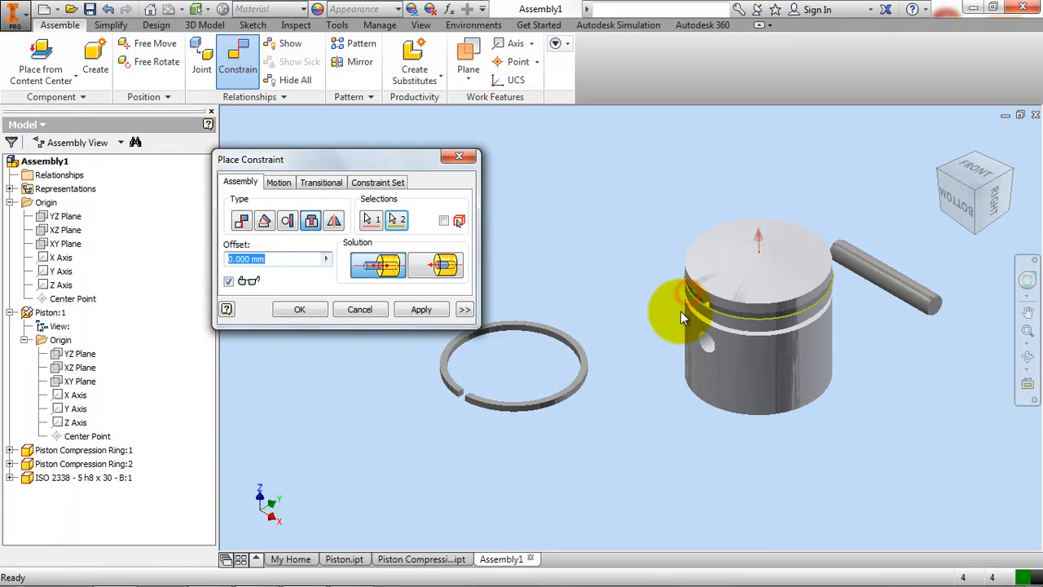
click(424, 310)
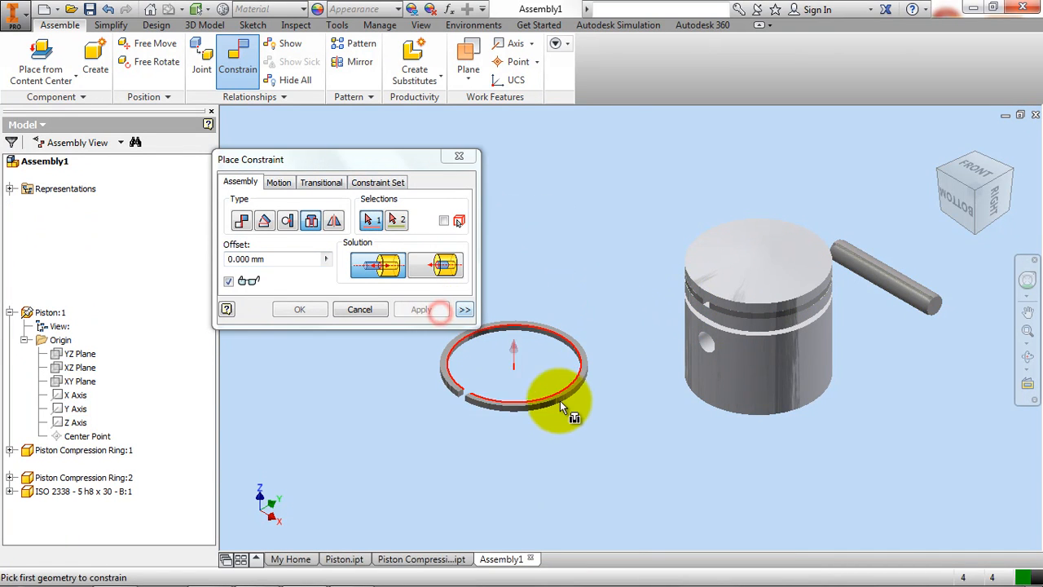
- Apply an Insert constraint with opposed direction and 0 mm offset between the second compression ring's bottom edge and the piston's lower ring groove
click(563, 400)
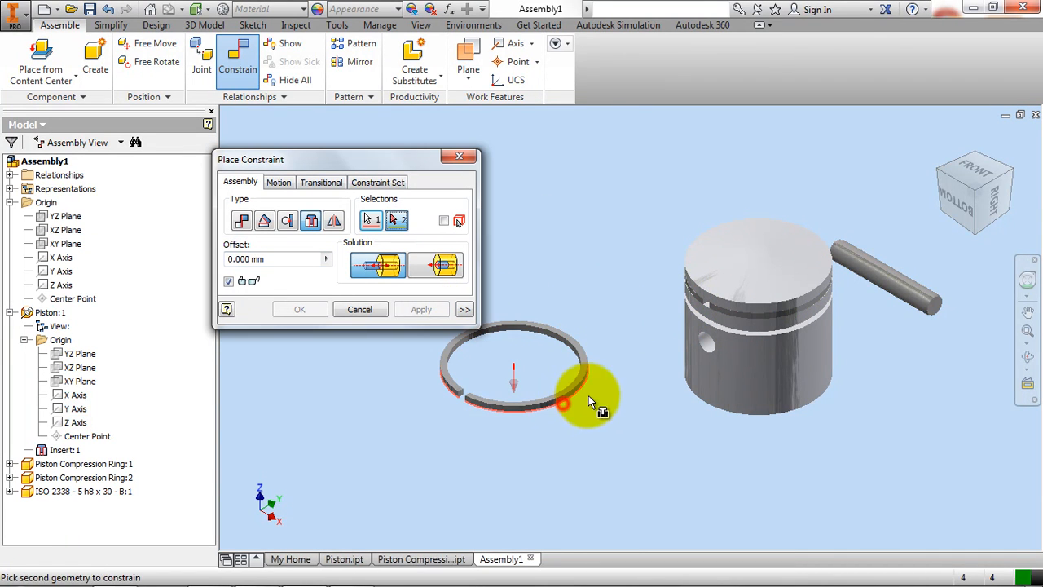
click(695, 322)
click(420, 310)
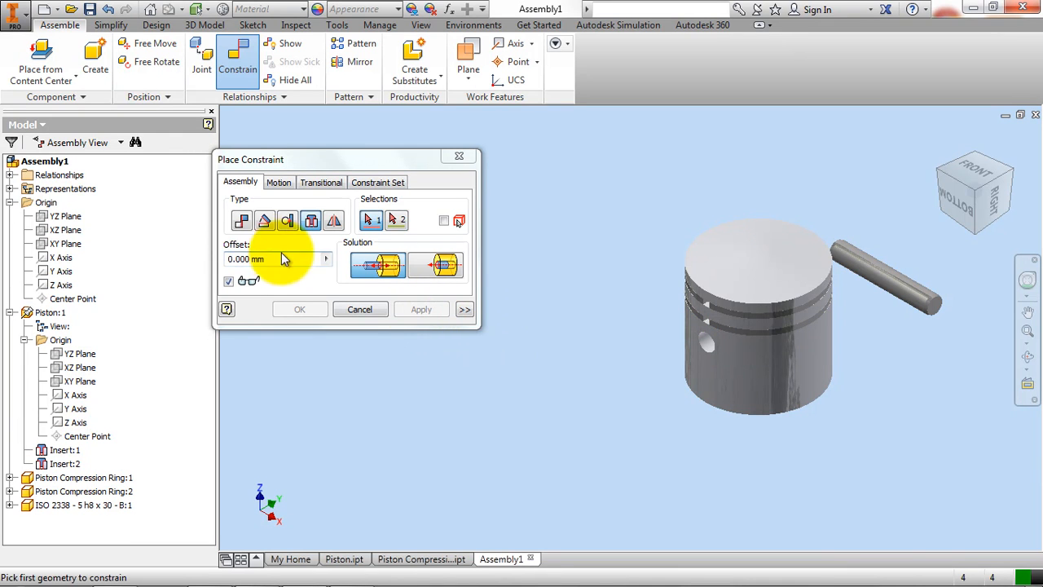
- Mate the ISO 2338 pin's axis with the axis of the piston's pin hole at 0 mm offset
click(242, 220)
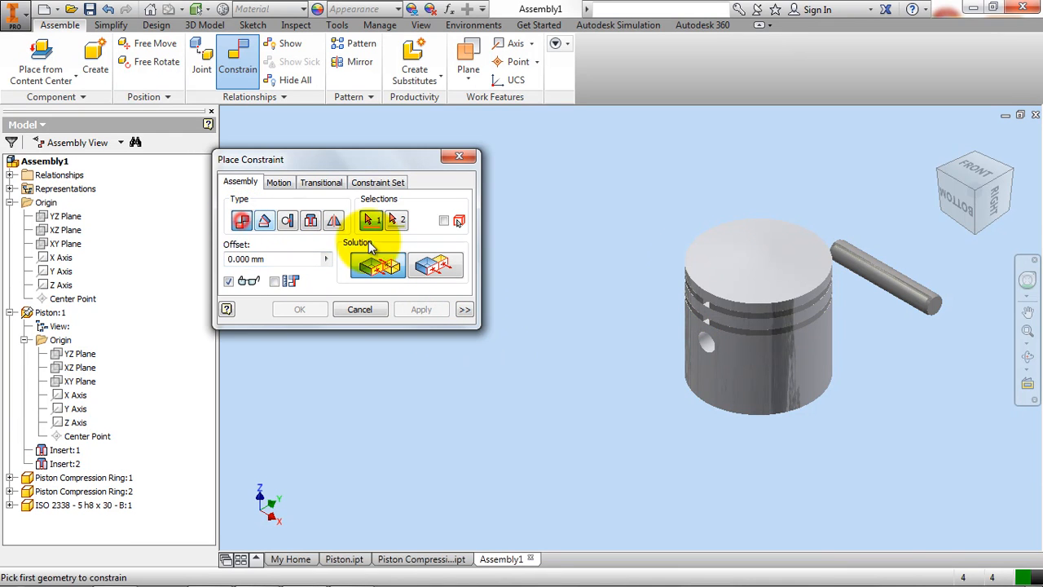
click(872, 283)
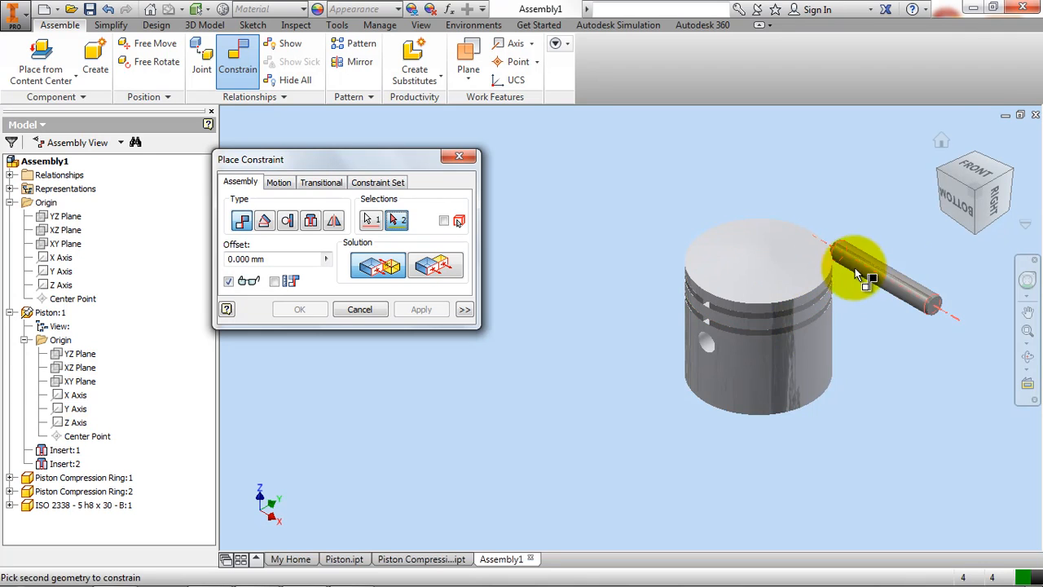
scroll(916, 295, up, 3)
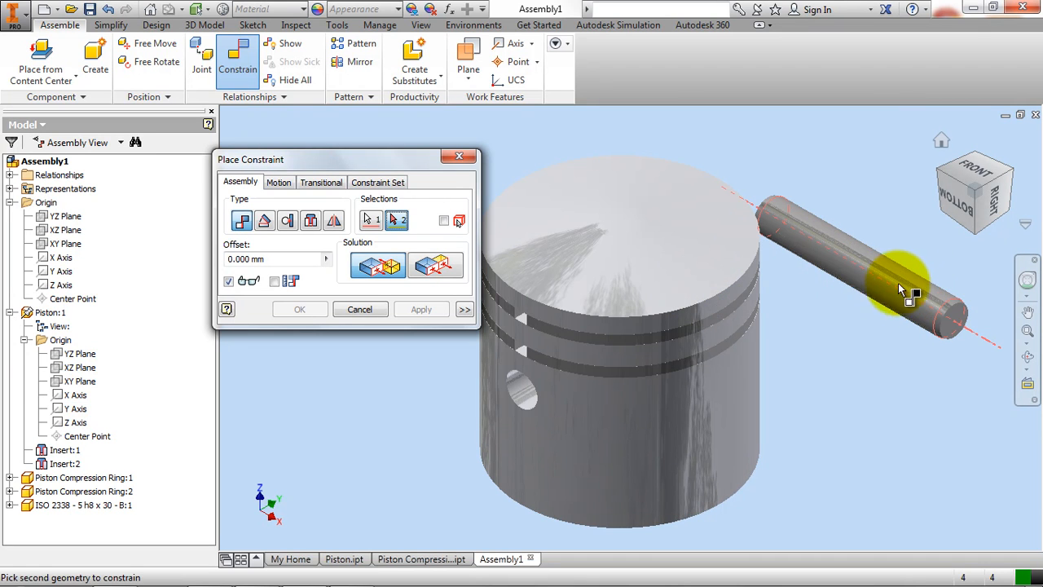
click(521, 391)
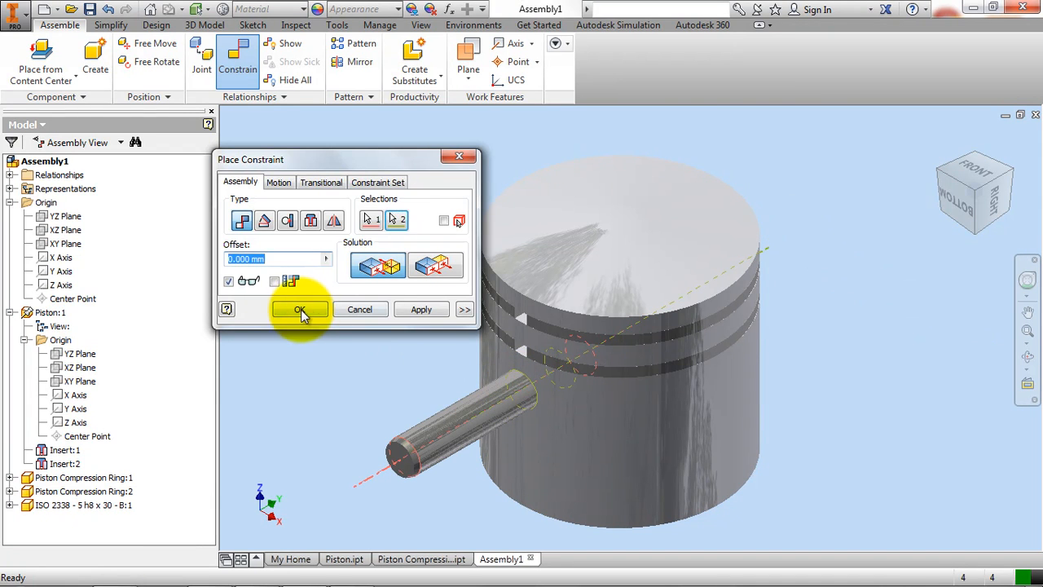
click(299, 309)
- Slide the pin into the piston's hole and mate its end face to the assembly's XZ plane with a -15 mm offset
drag(436, 430, 489, 417)
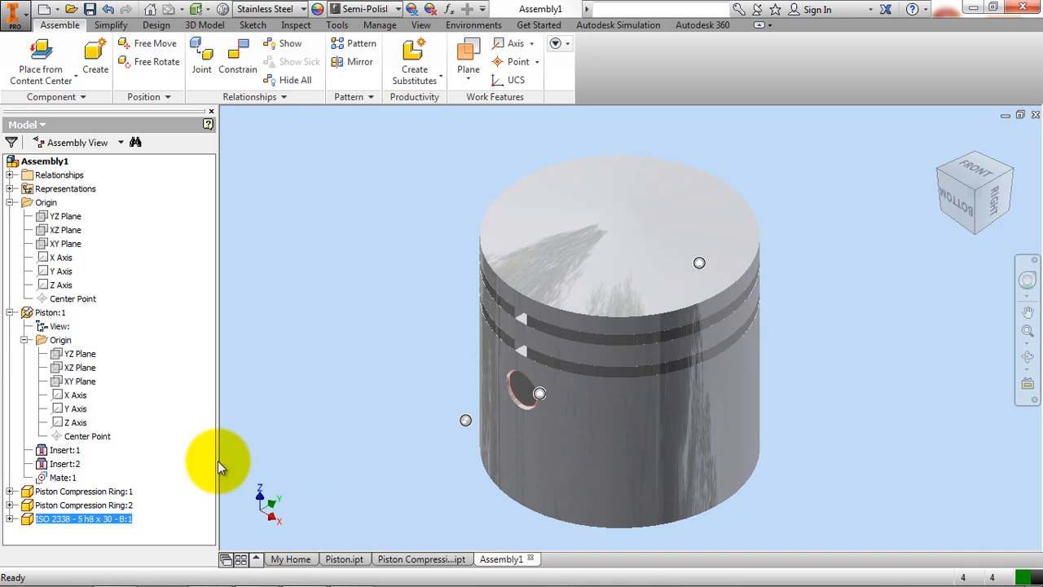
click(9, 519)
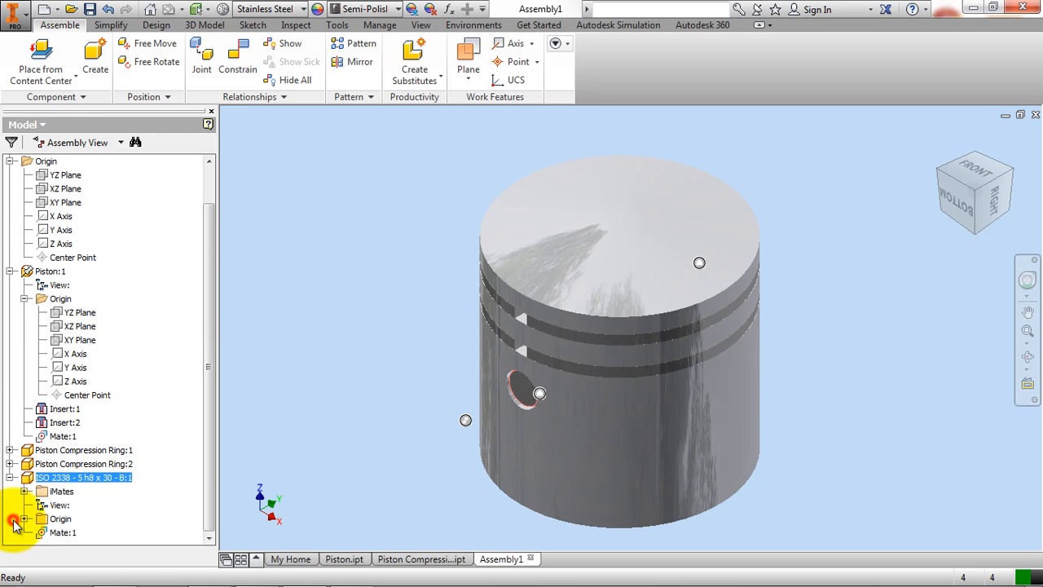
click(259, 236)
click(242, 56)
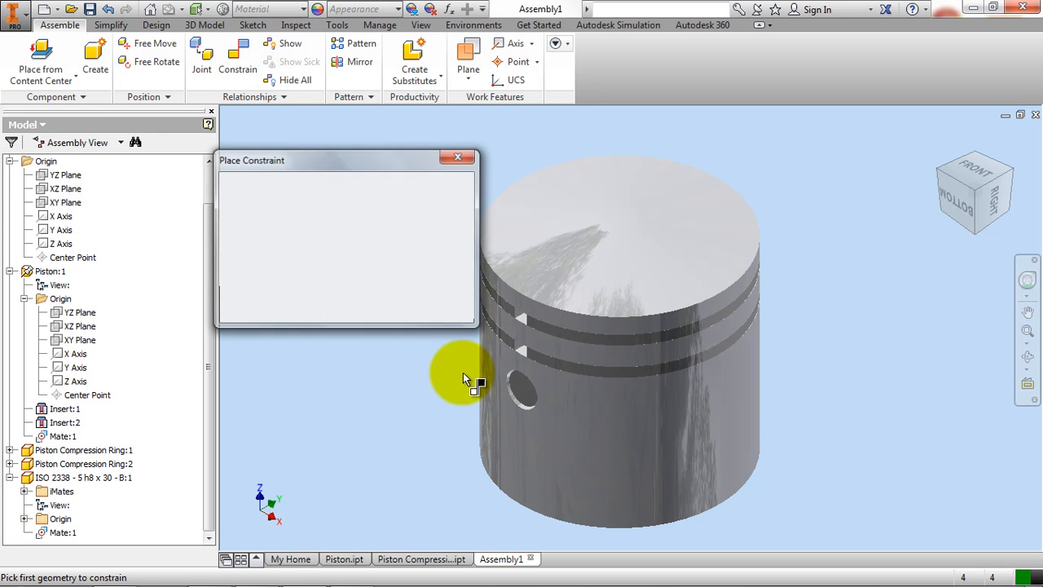
click(518, 386)
scroll(122, 358, up, 1)
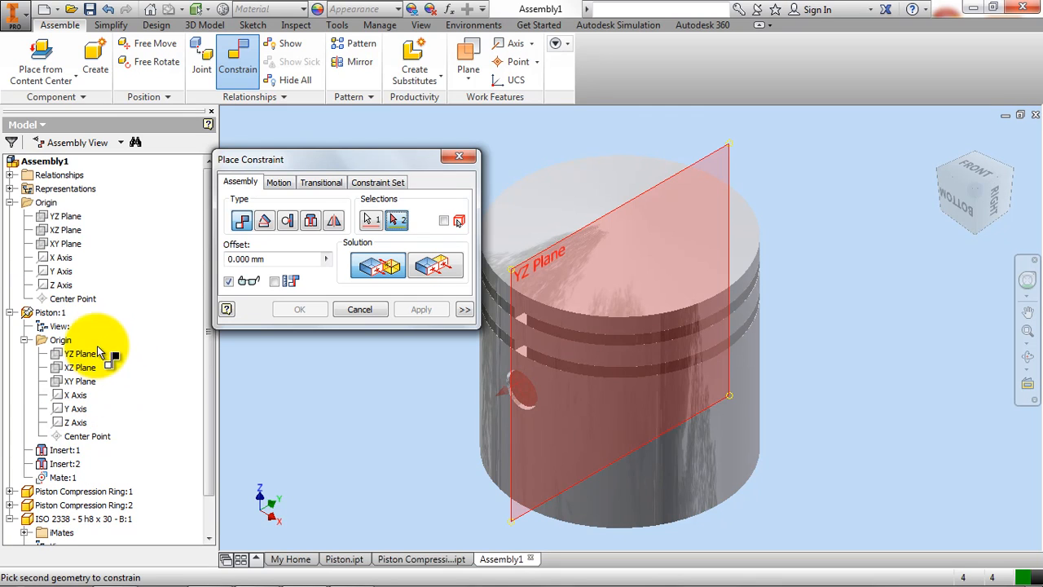
click(83, 229)
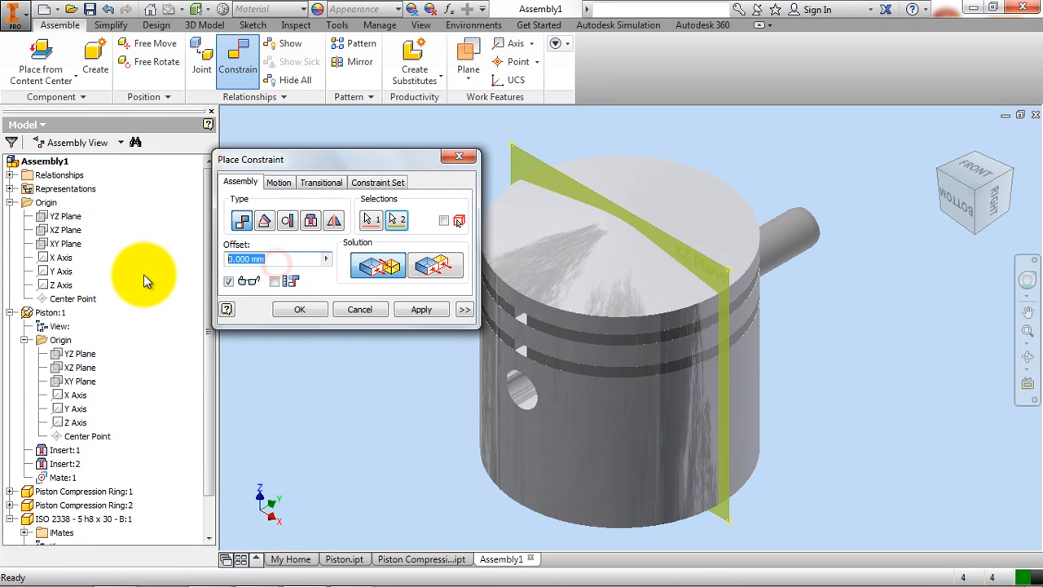
text(15)
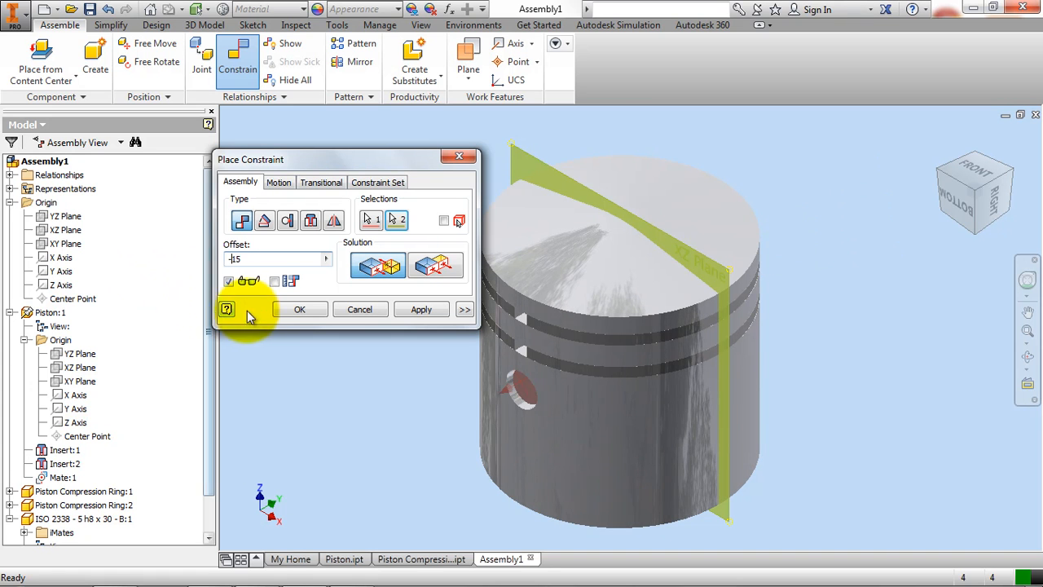
click(295, 311)
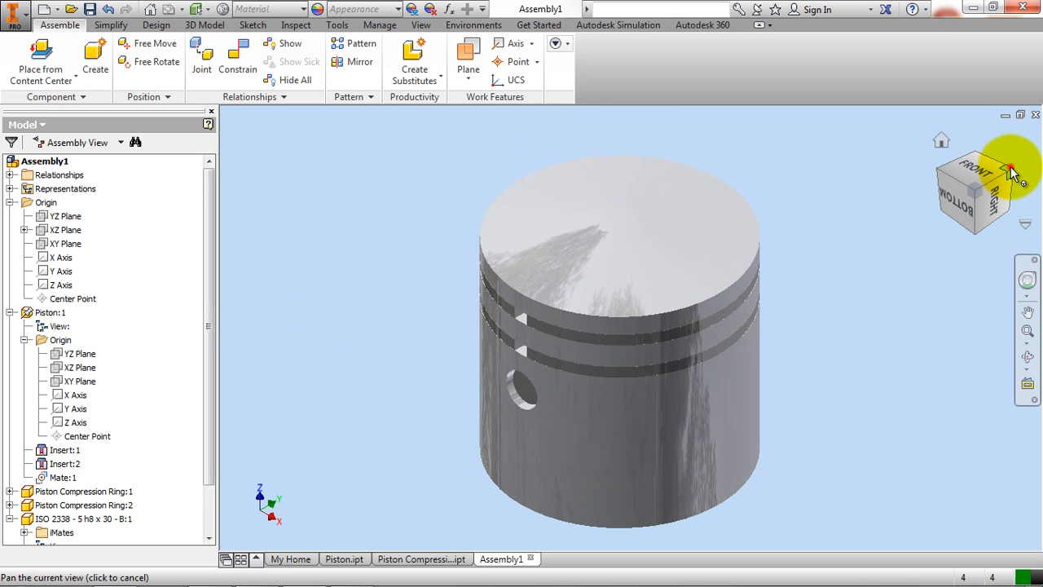
- Turn the two compression rings in their grooves to check their remaining freedom of rotation
click(1009, 171)
click(938, 174)
scroll(563, 319, down, 3)
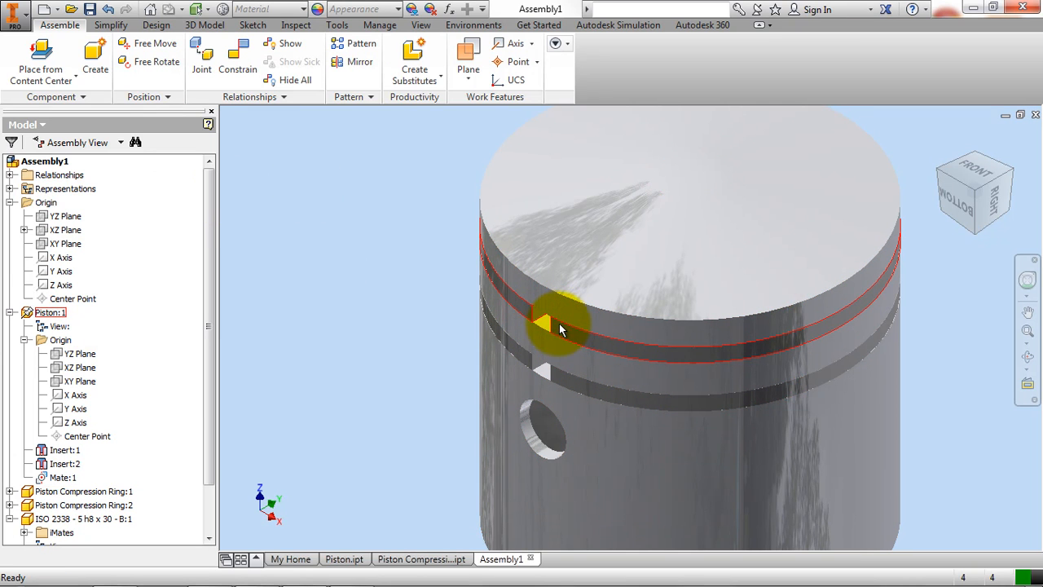
mouse_move(561, 327)
mouse_down()
mouse_move(671, 347)
mouse_move(831, 315)
mouse_move(815, 341)
mouse_move(490, 324)
mouse_move(677, 198)
mouse_move(812, 410)
mouse_move(517, 261)
mouse_move(600, 279)
mouse_move(572, 322)
mouse_up()
drag(560, 374, 479, 359)
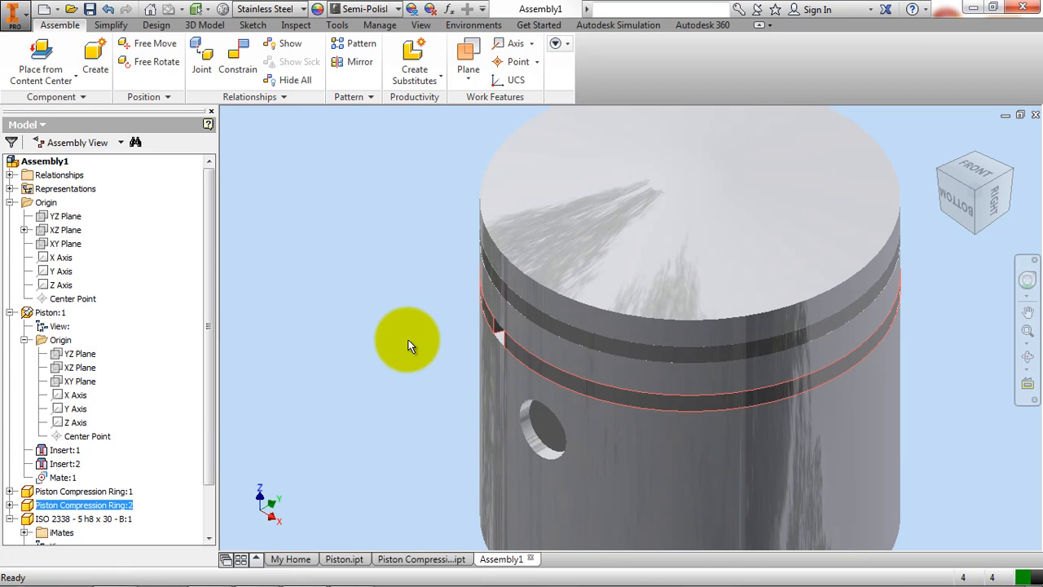
key(Home)
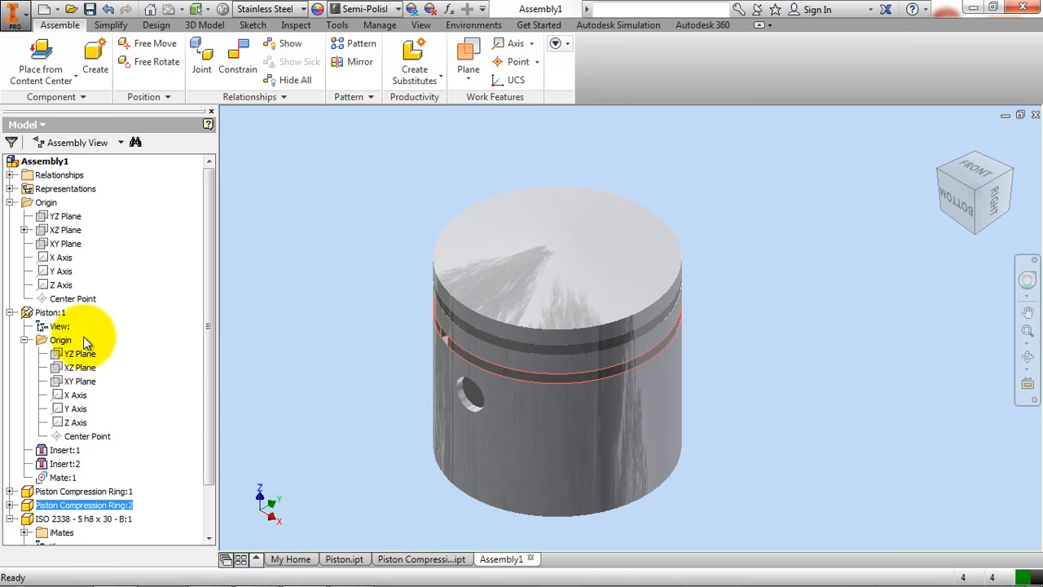
- Apply a directed Angle constraint of 0 degrees between the first compression ring's YZ plane and the assembly's YZ plane
click(11, 313)
click(25, 328)
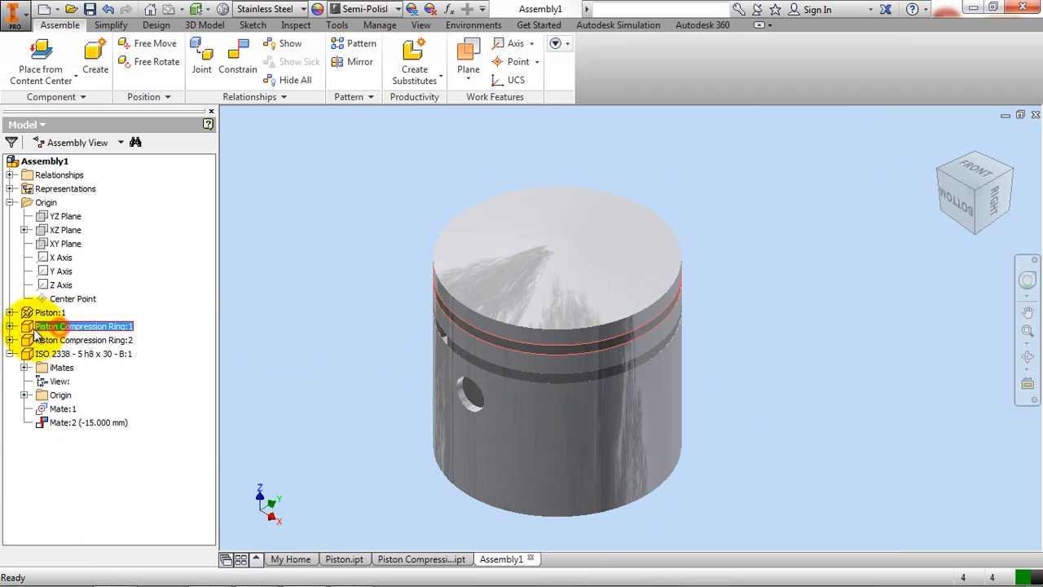
click(10, 326)
click(24, 354)
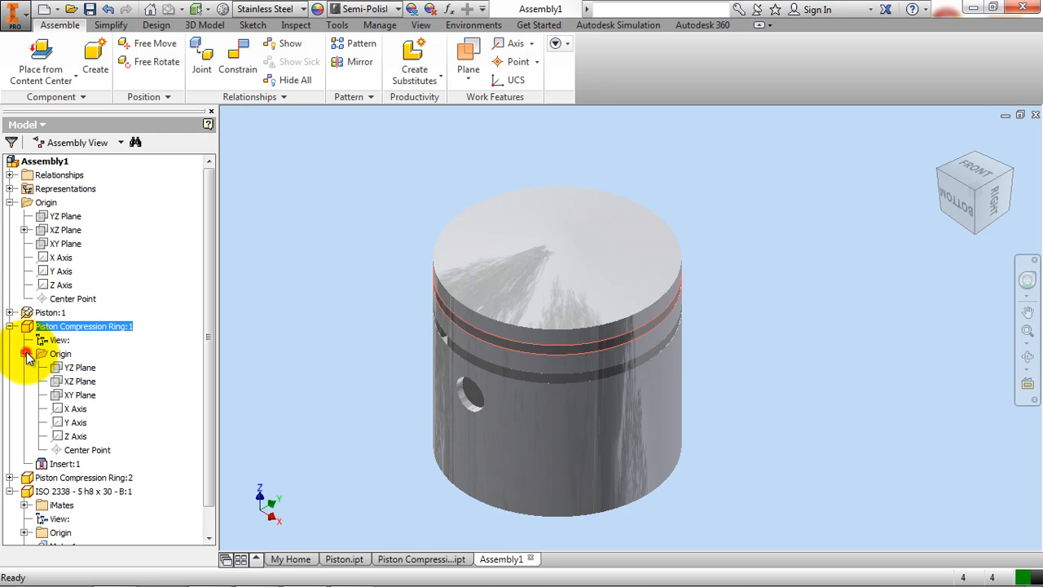
click(81, 367)
click(221, 260)
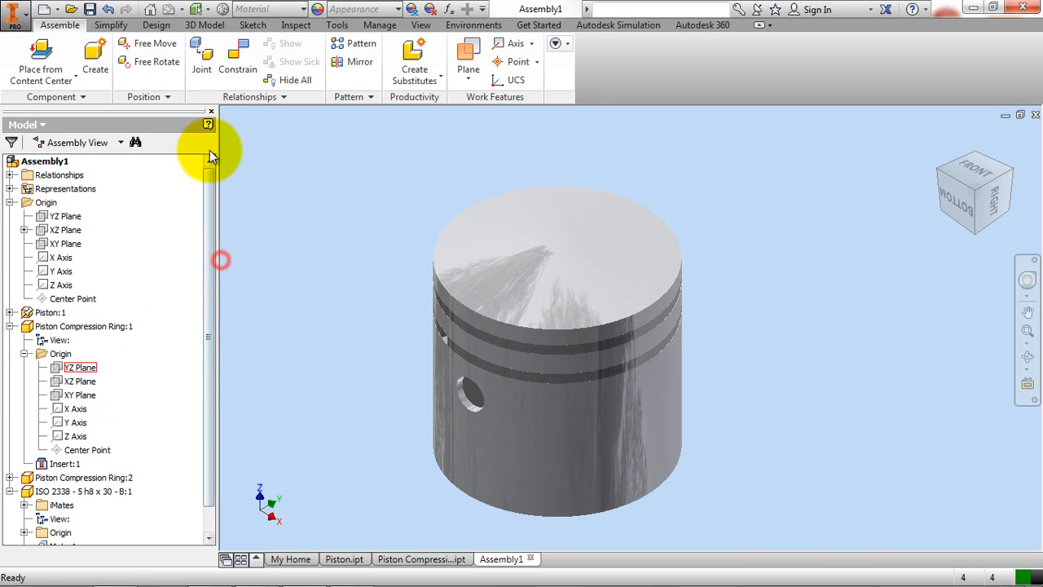
click(232, 72)
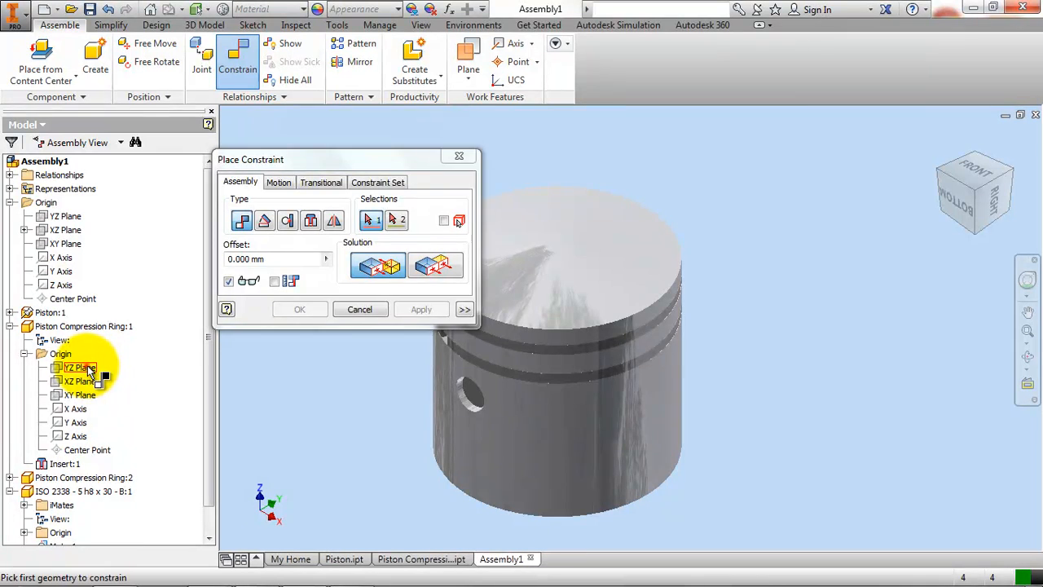
click(81, 368)
drag(361, 159, 367, 116)
middle_drag(776, 291, 801, 307)
click(271, 176)
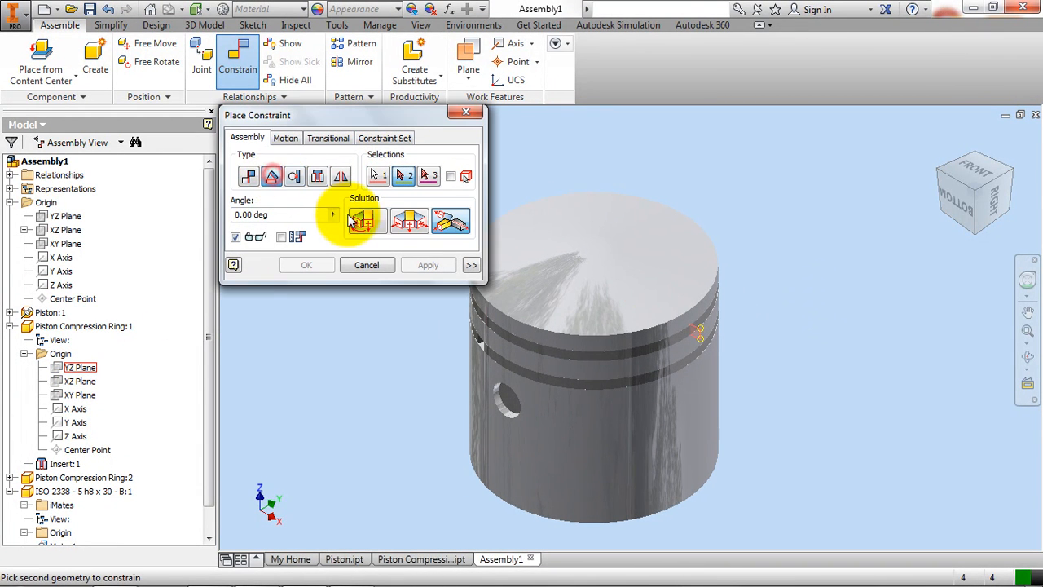
click(66, 220)
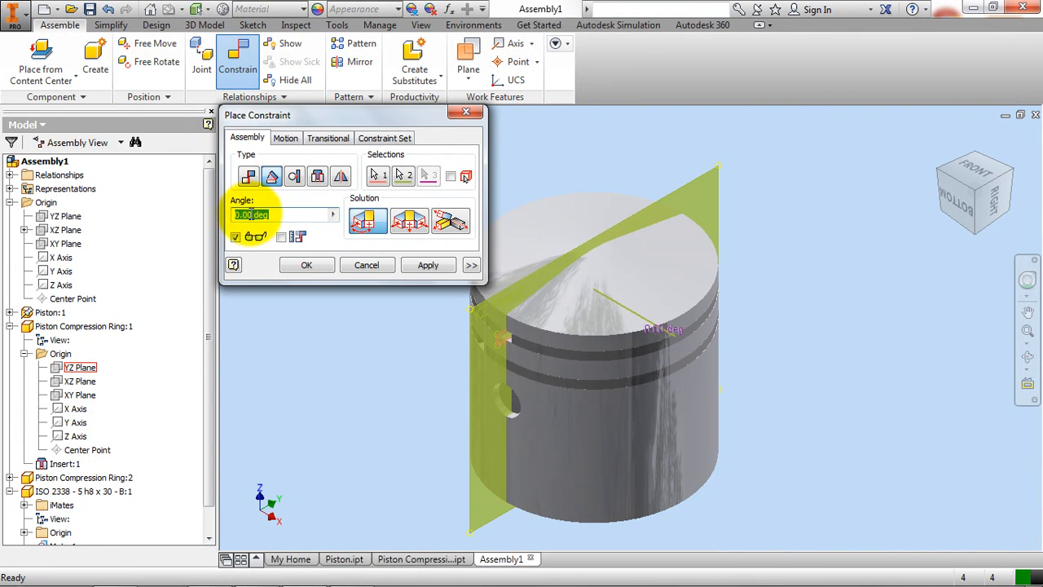
click(425, 265)
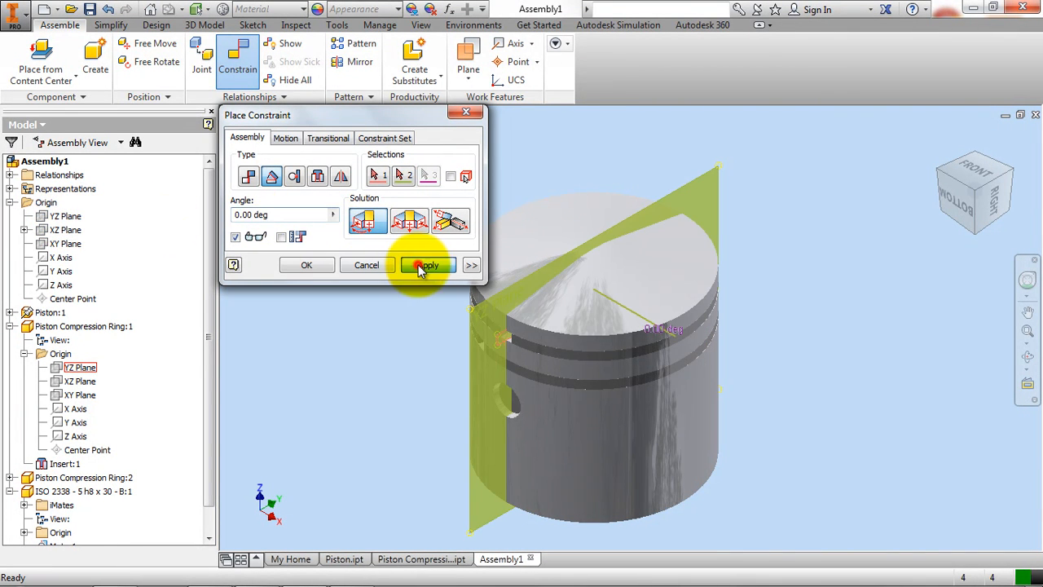
- Apply a directed Angle constraint of 180 degrees between the second compression ring's YZ plane and the assembly's YZ plane
click(11, 326)
click(10, 340)
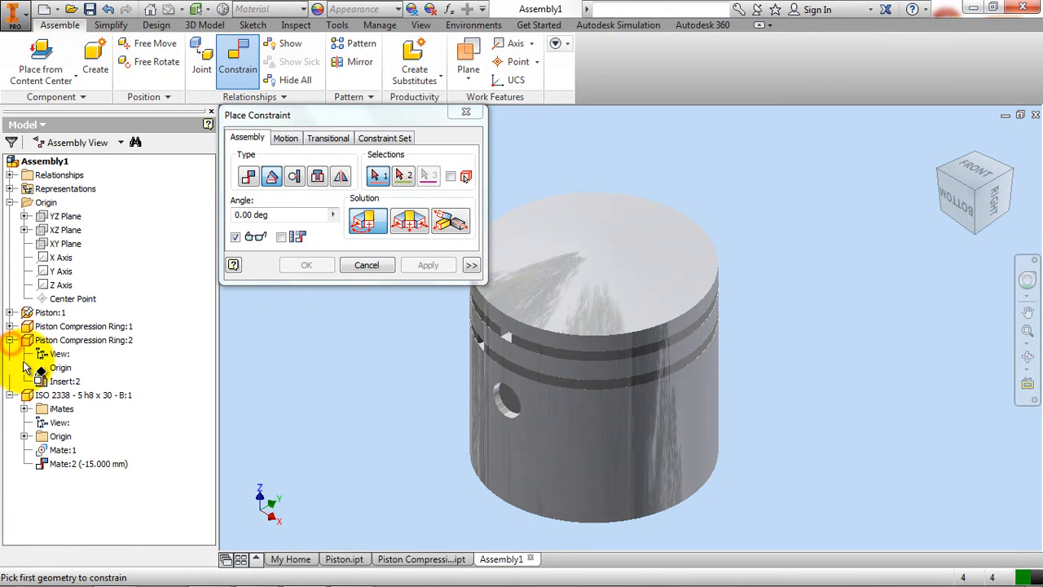
click(24, 367)
click(73, 382)
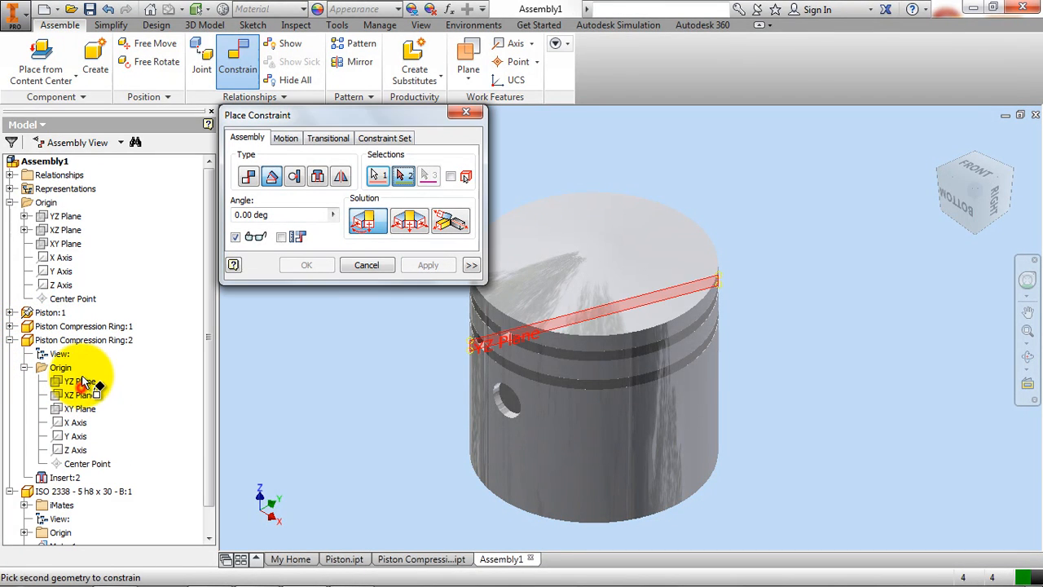
click(75, 219)
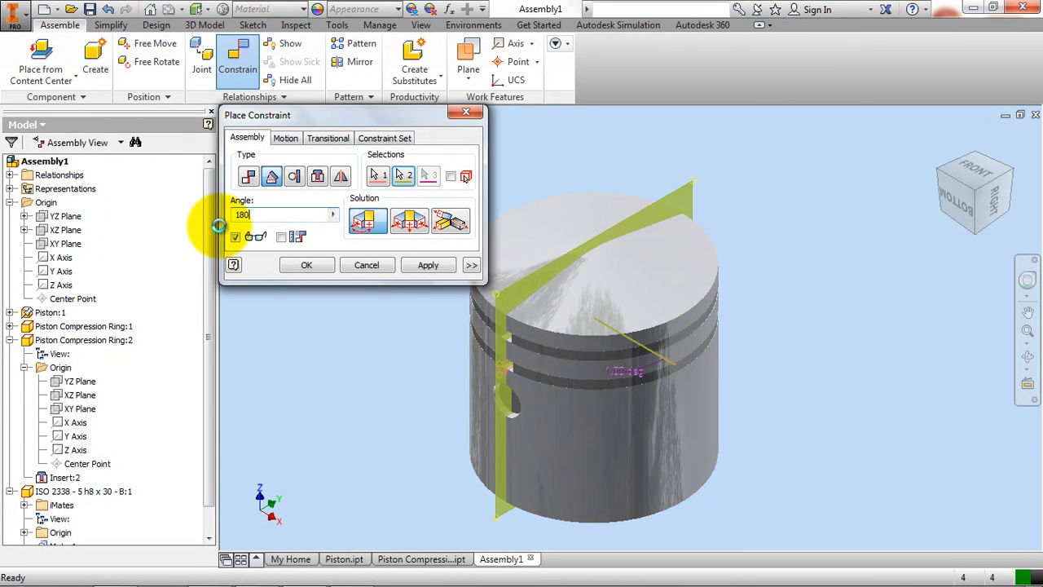
click(304, 264)
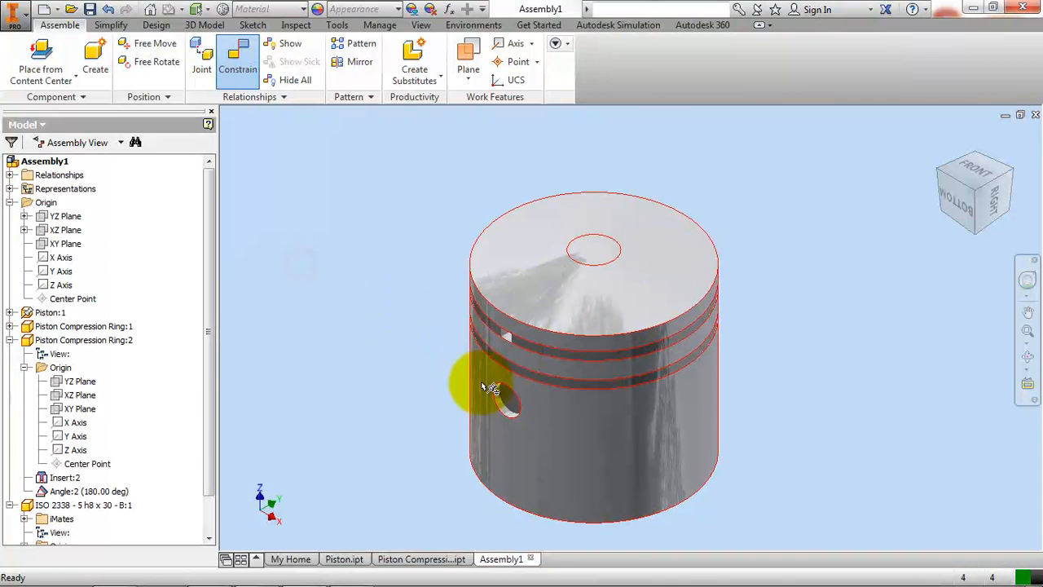
- Try moving the constrained pin in the piston's hole to check its remaining freedom
drag(484, 386, 526, 391)
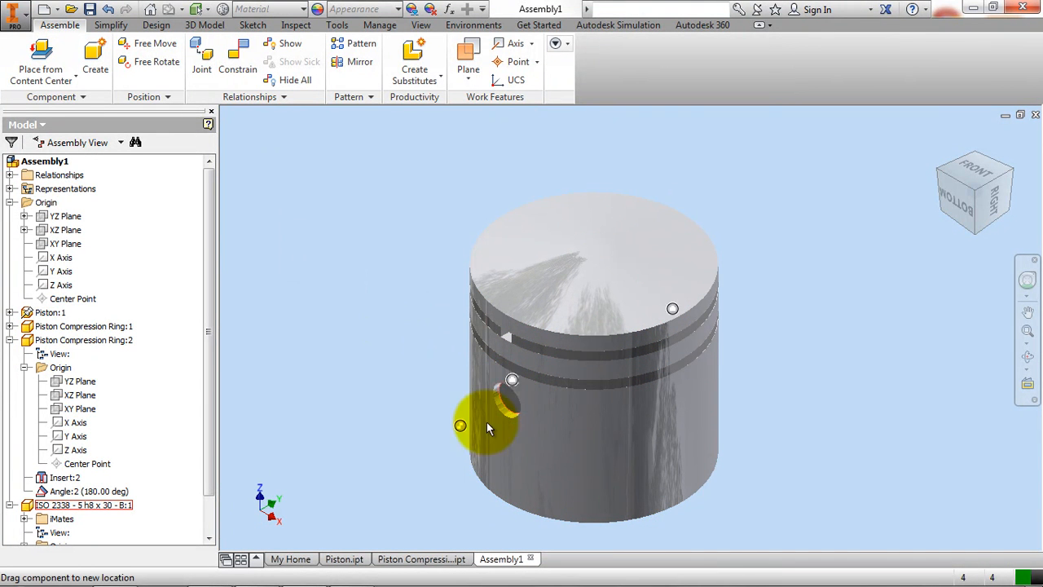
drag(484, 353, 477, 417)
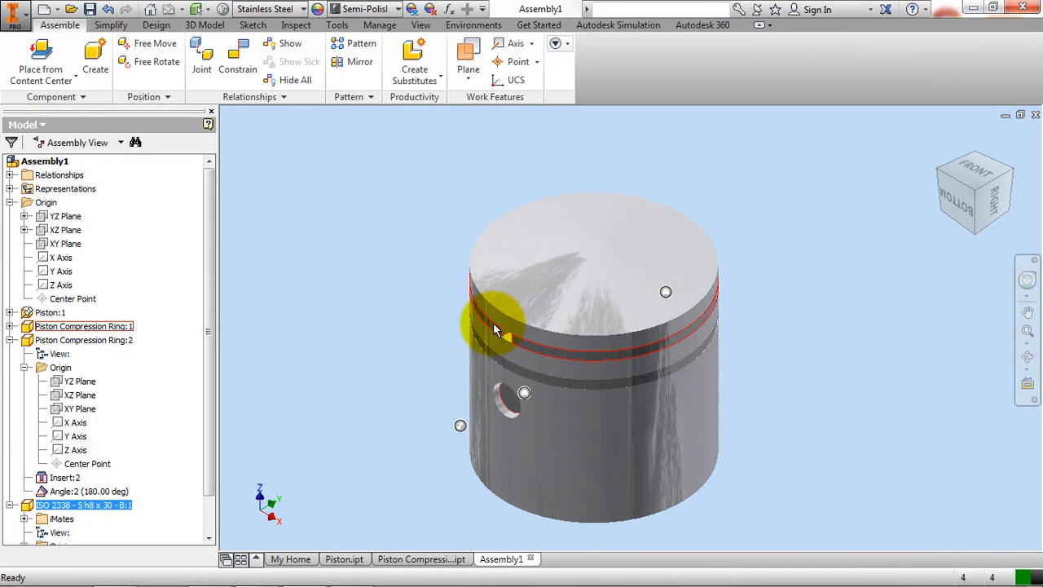
click(435, 219)
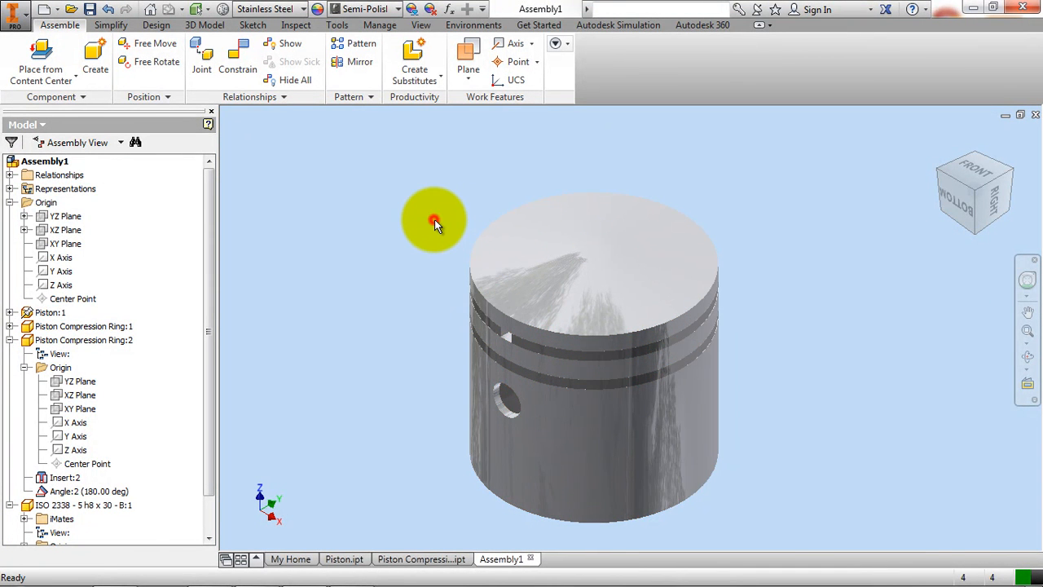
- Save the assembly as Assembly Piston in the Part folder, including the changes to its dependent piston part
click(89, 10)
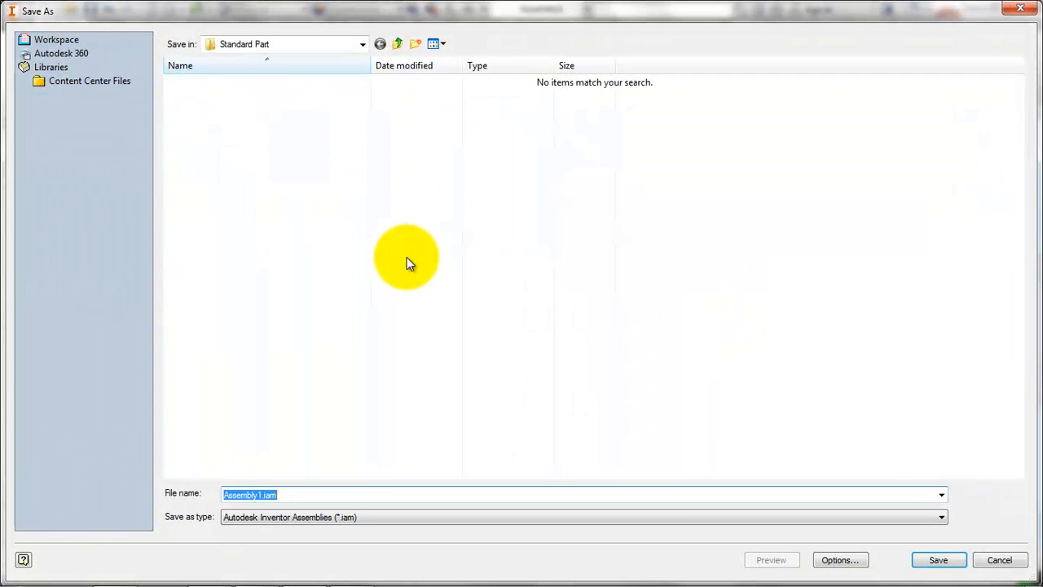
click(396, 45)
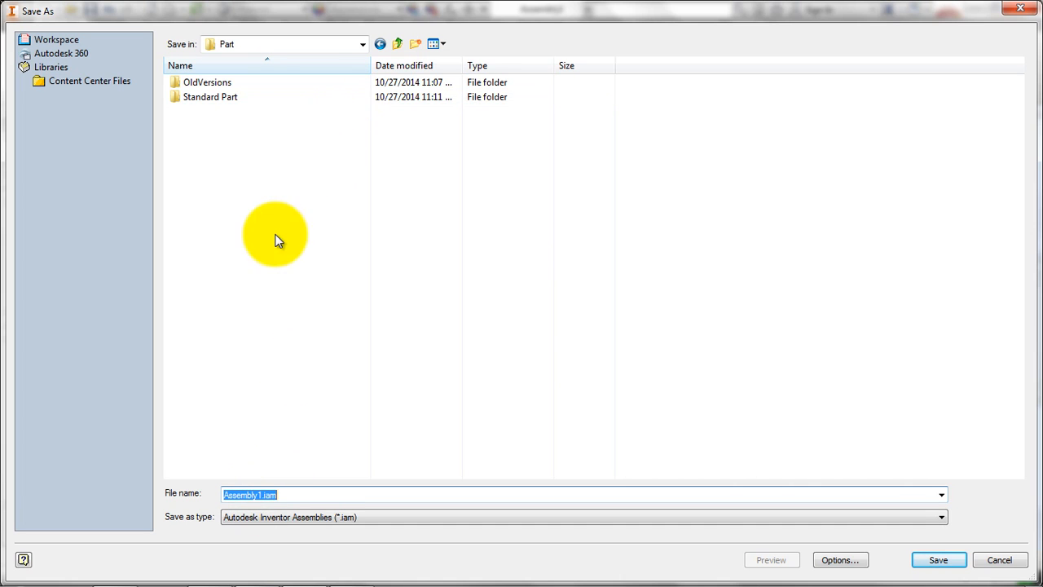
double_click(298, 496)
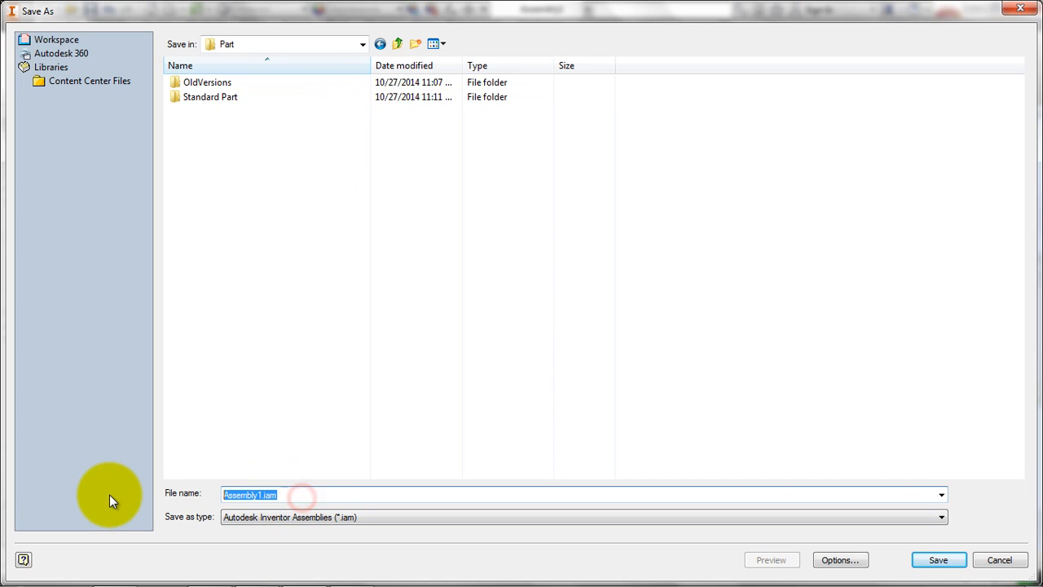
text(Asse)
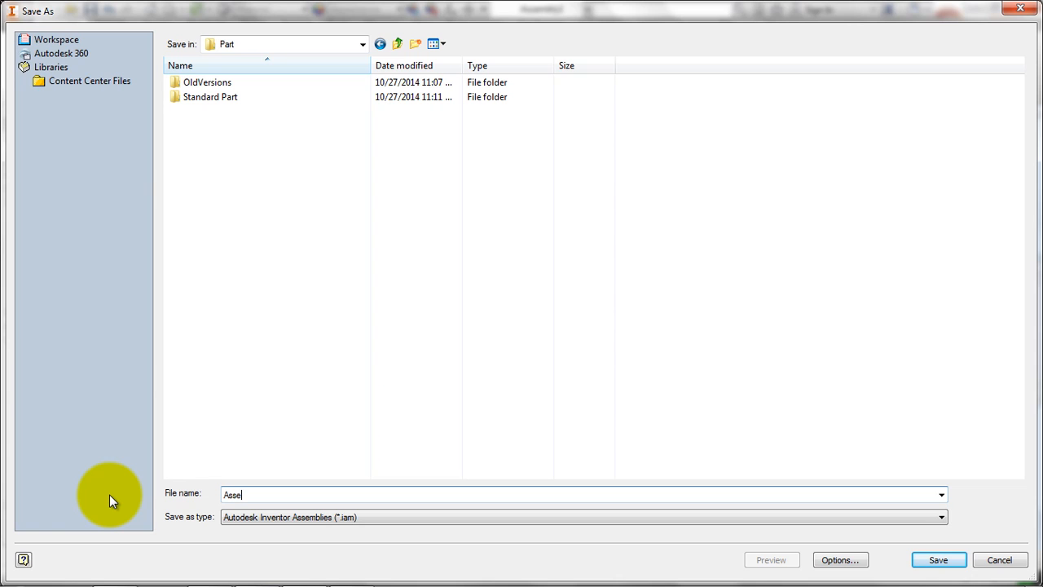
text(mbly Piston)
key(Return)
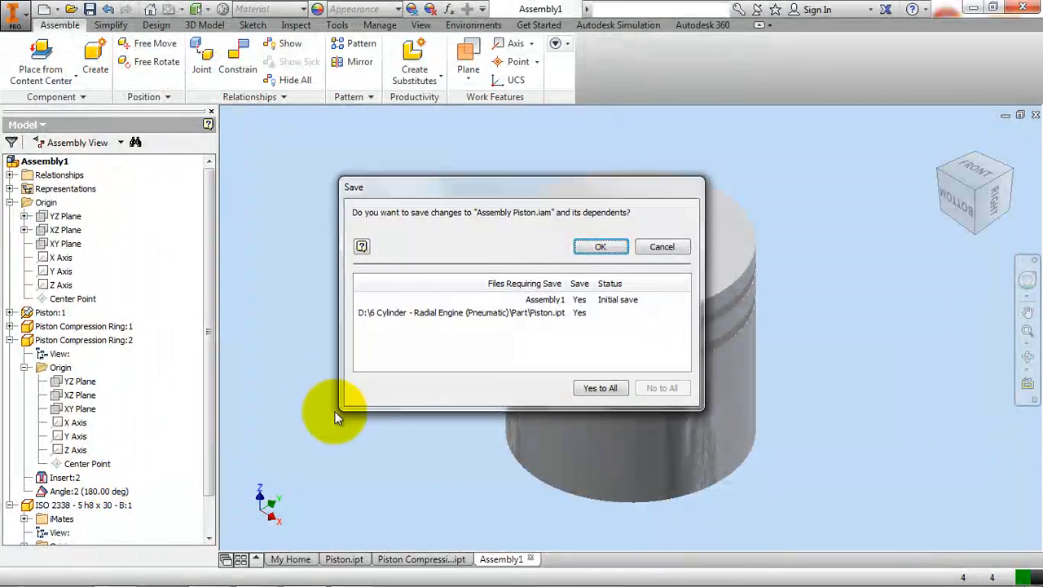
click(599, 248)
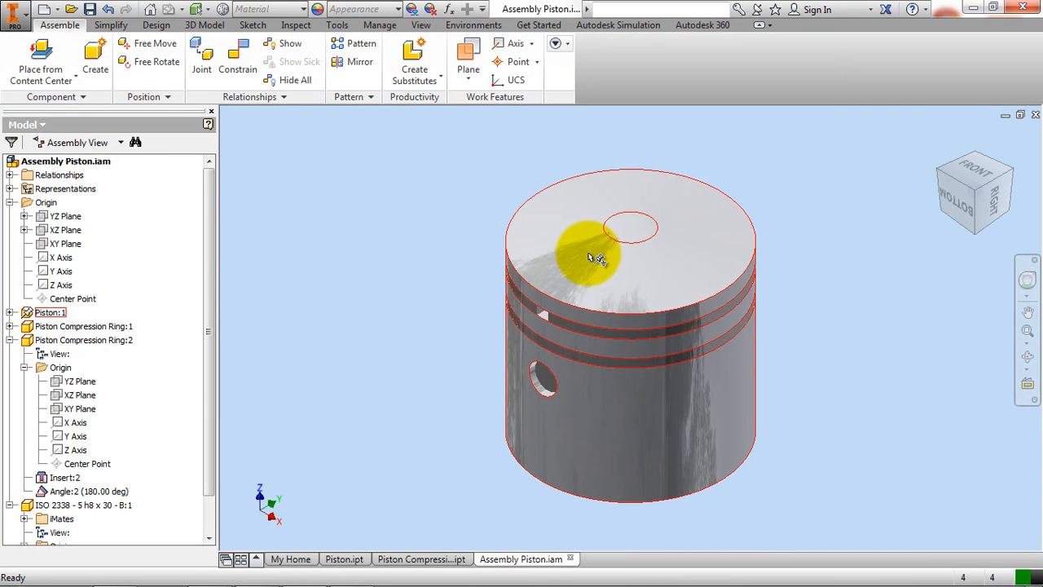
- Switch to Foxit Reader and examine the radial engine's overall drawing and parts list in Assembly.pdf
mouse_move(412, 575)
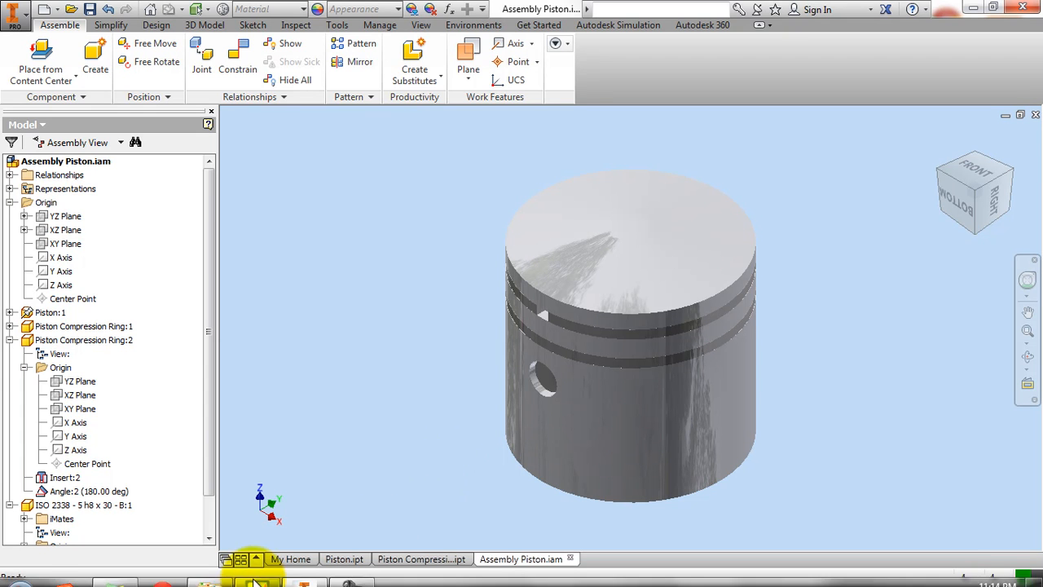
click(218, 571)
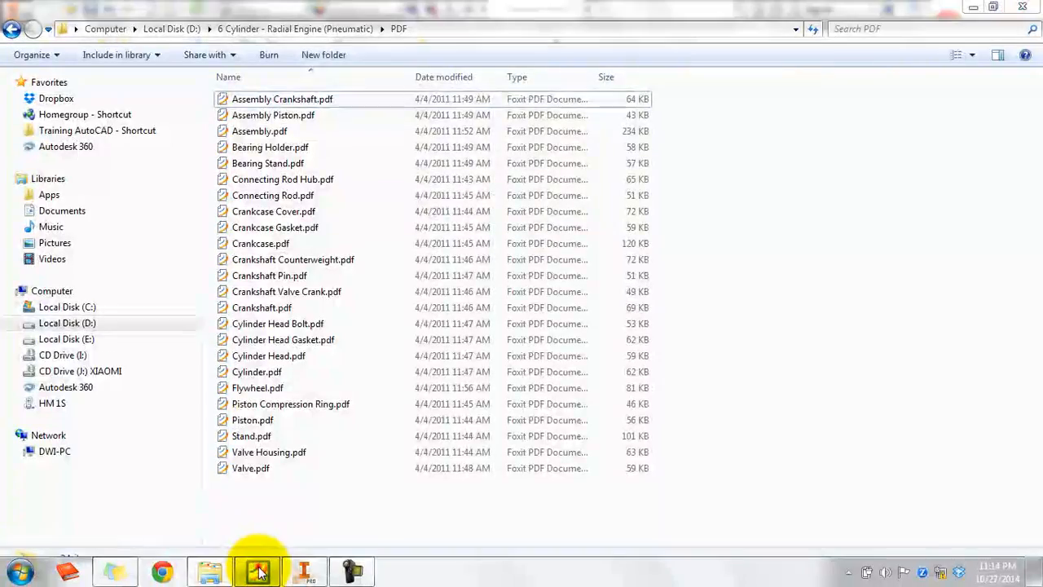
click(255, 571)
click(91, 70)
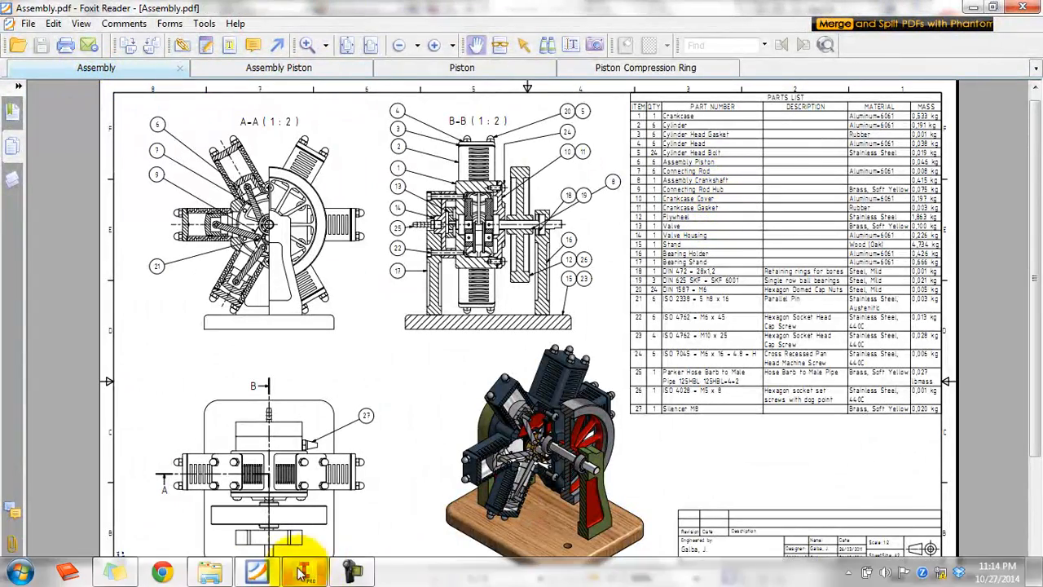
- Open Connecting Rod.pdf from the project's PDF folder and examine the rod's dimensioned views
click(210, 570)
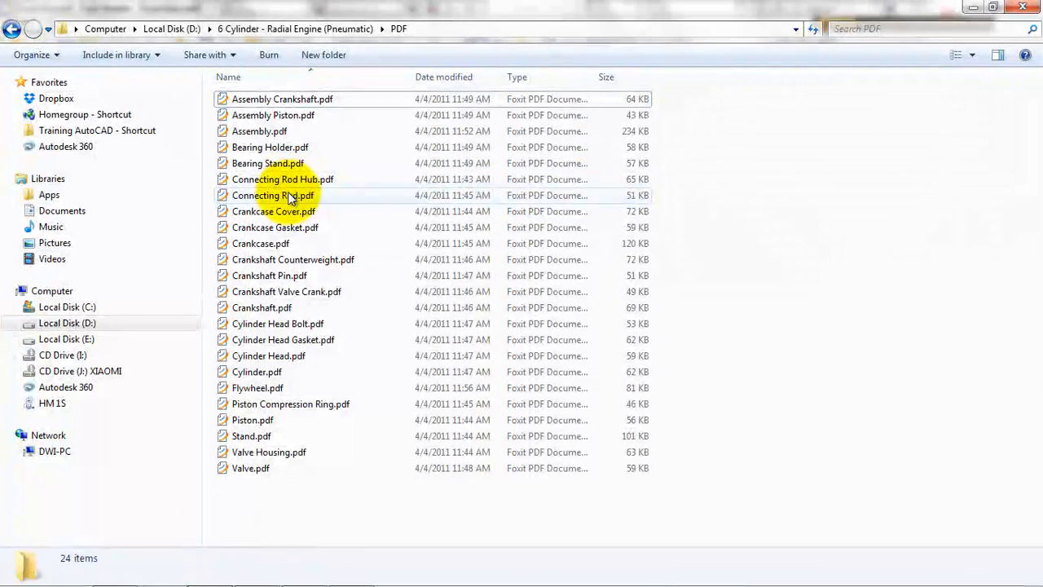
click(278, 196)
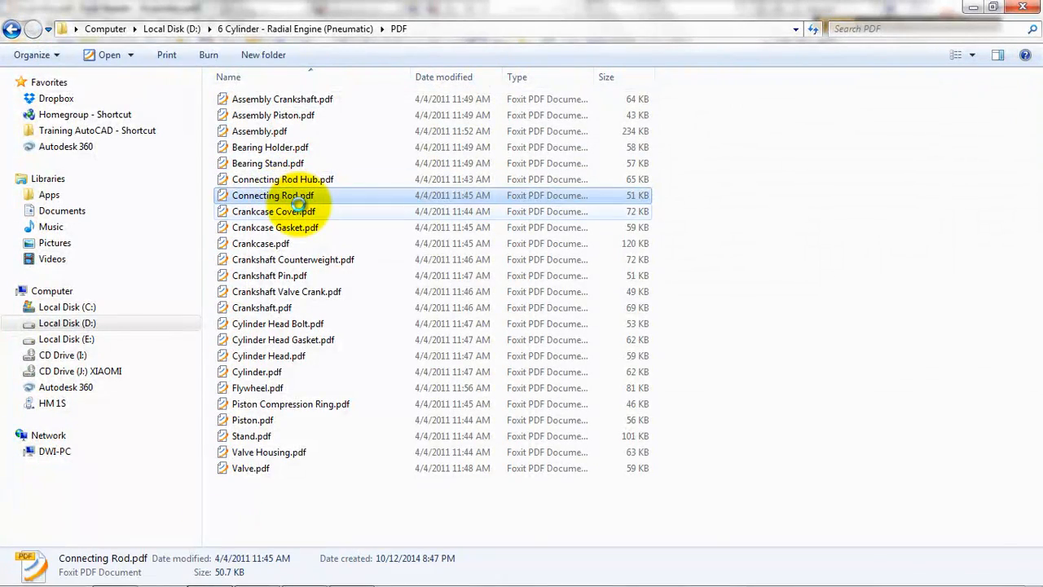
double_click(299, 203)
drag(648, 326, 626, 265)
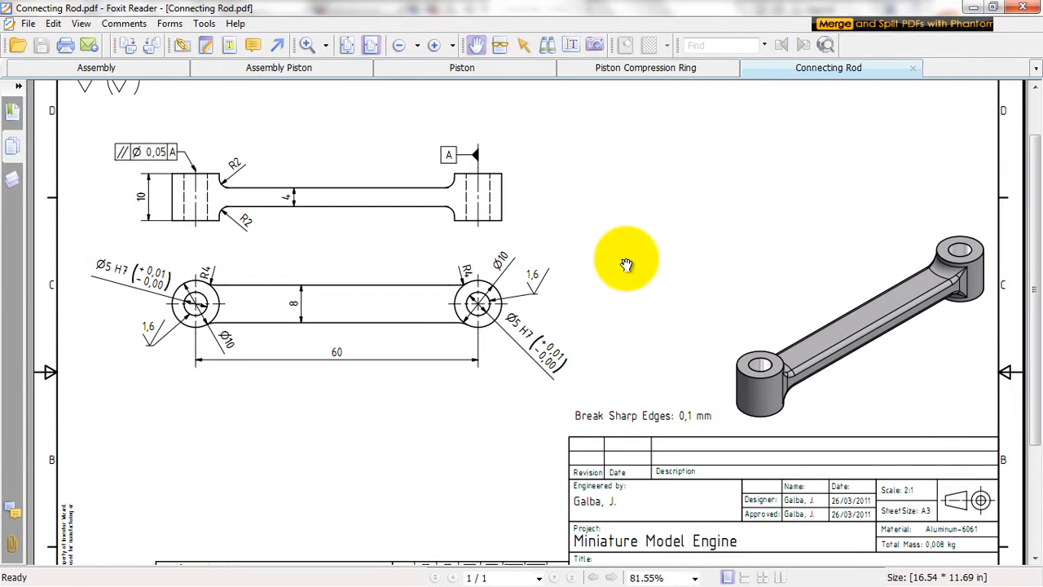
key(super)
click(362, 575)
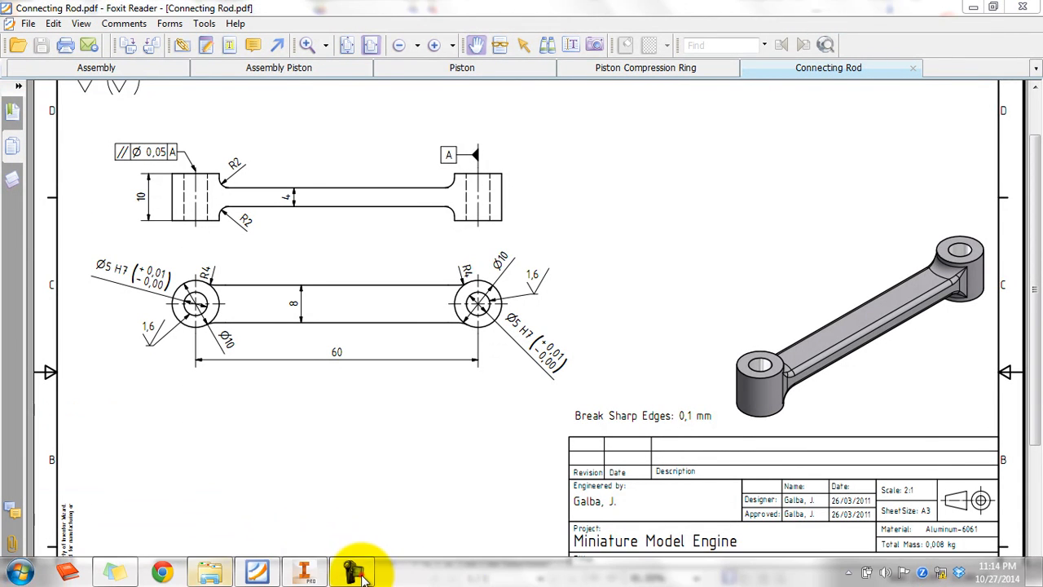